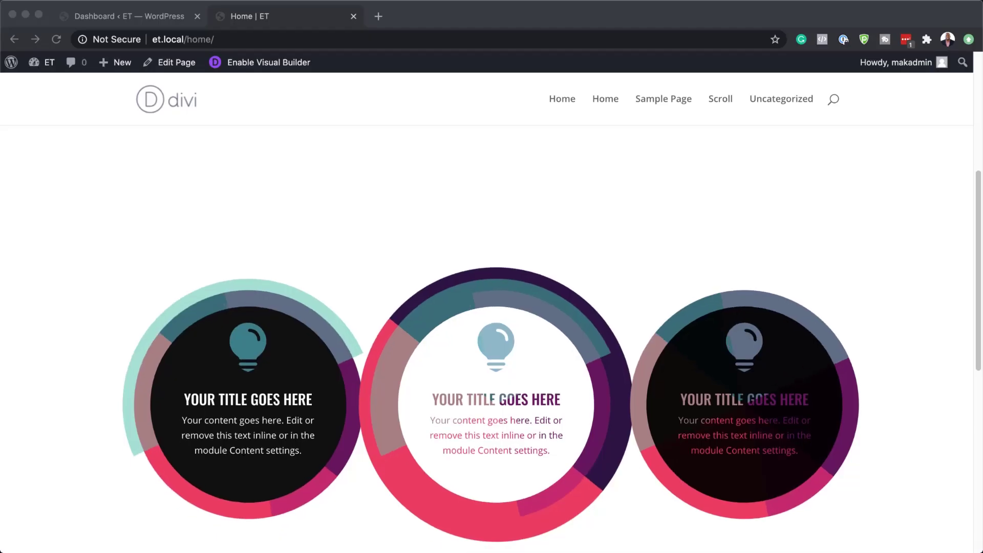
Examine how the three circular blurbs rotate and change while scrolling through the finished home page.
scroll(491, 307, down, 3)
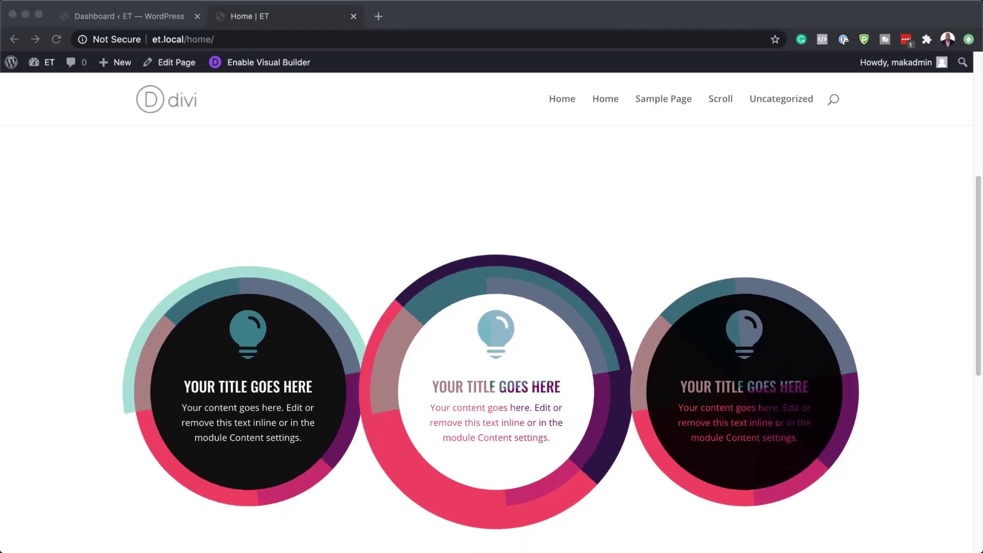
scroll(492, 307, down, 2)
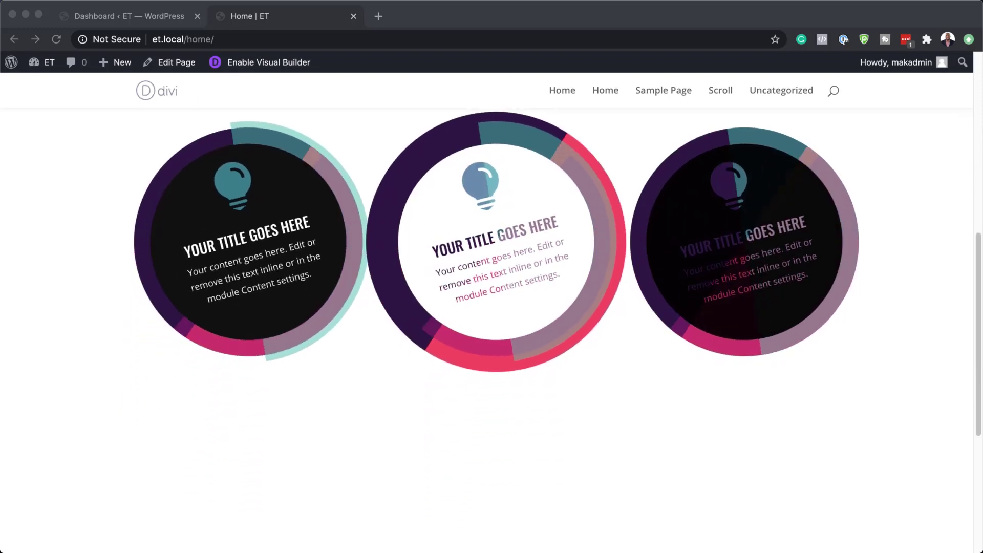
scroll(492, 307, down, 1)
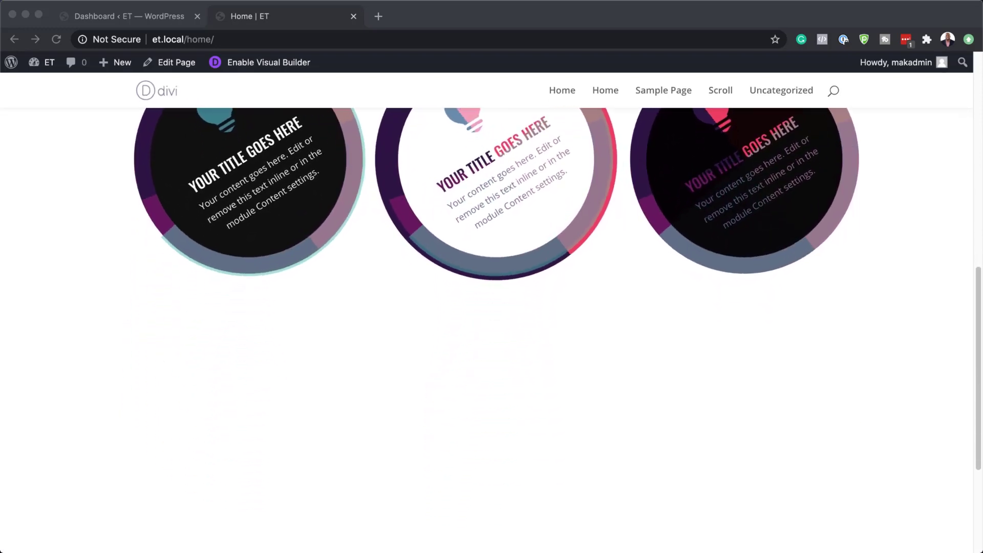
scroll(492, 307, up, 1)
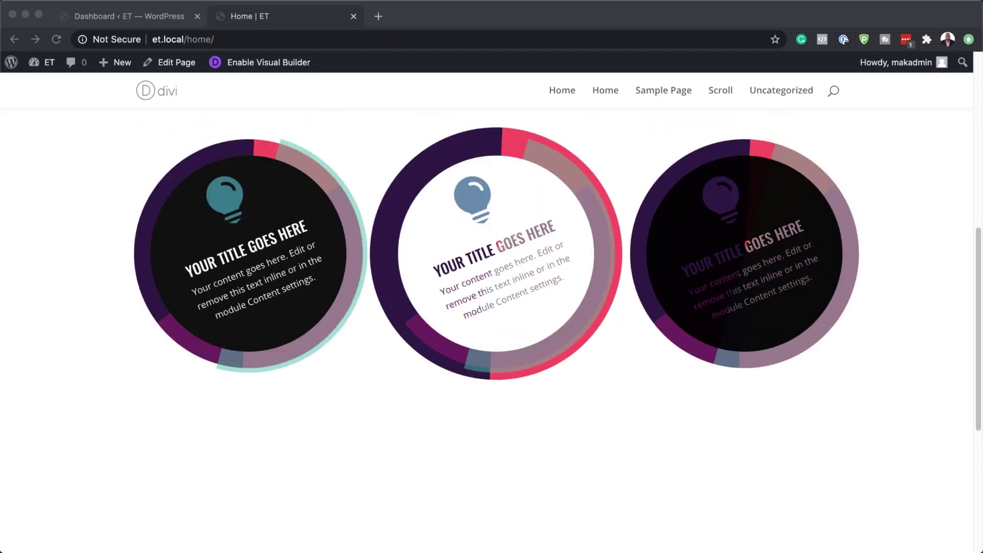
scroll(492, 307, up, 3)
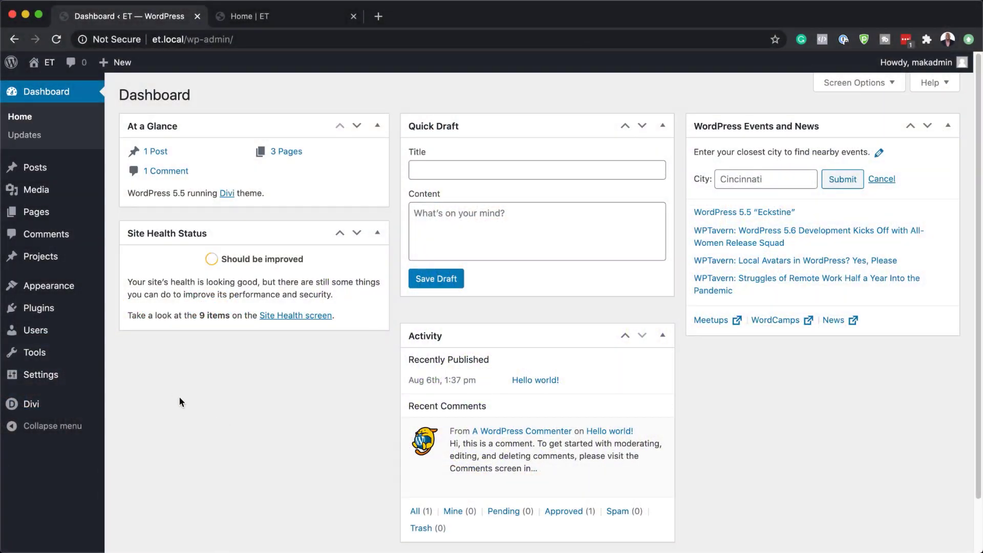
Create a new page titled "Rotate" and open it in the Divi Builder.
mouse_move(44, 215)
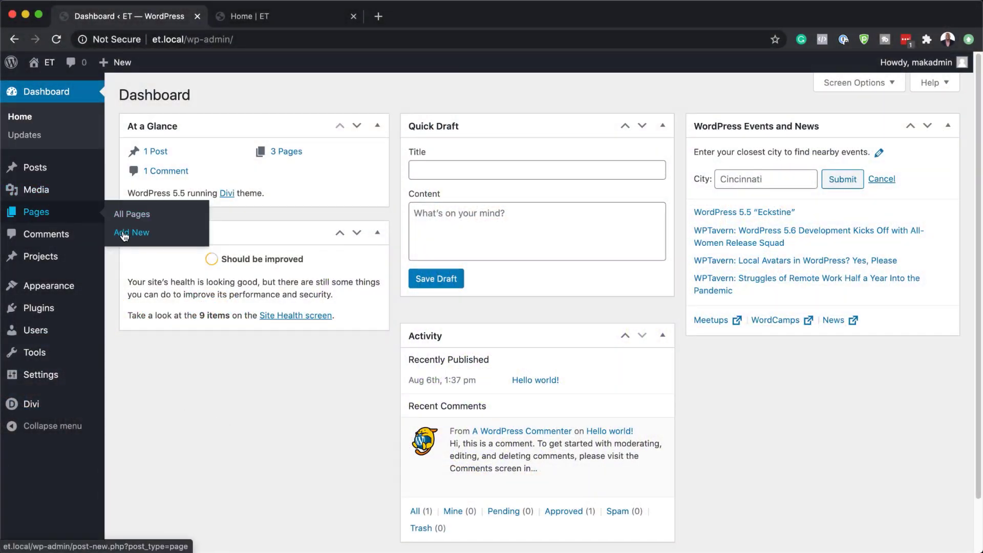
click(123, 233)
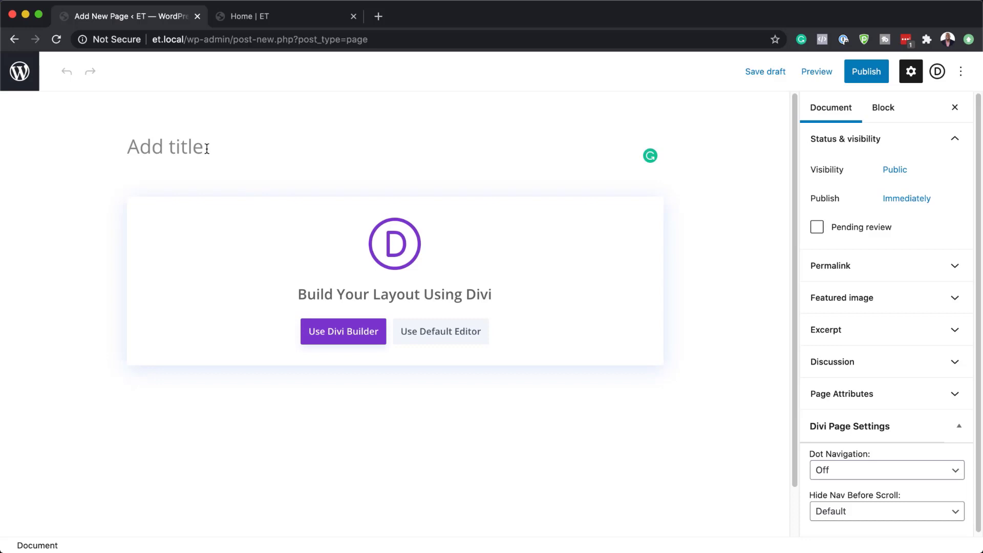
text(Ro)
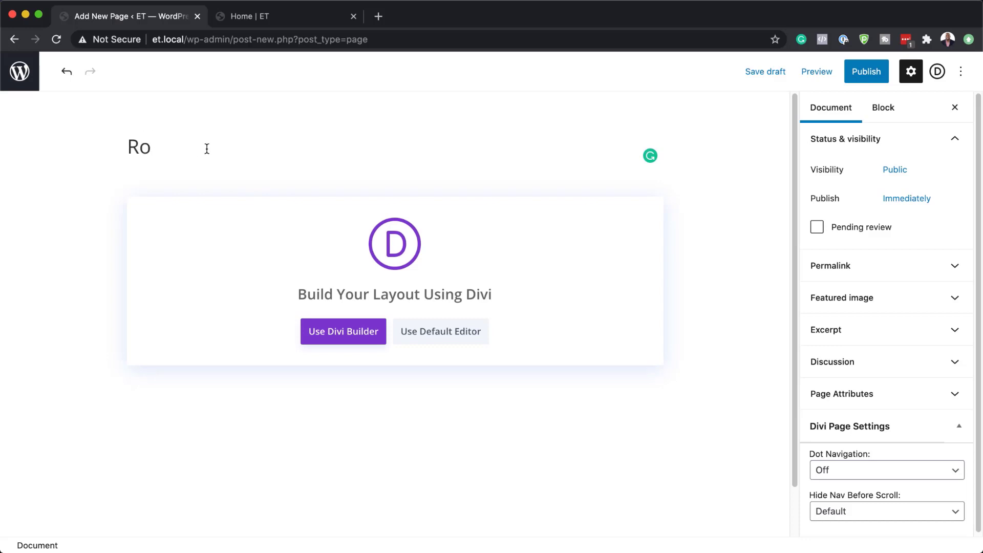
text(tate)
click(348, 333)
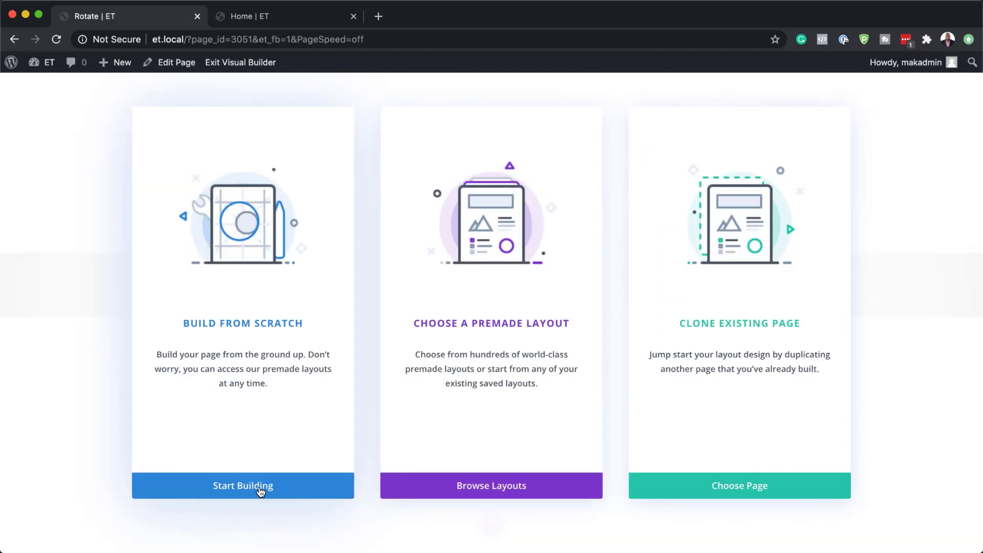
Start building the page from scratch and insert a row with three equal columns, leaving the columns empty.
click(260, 489)
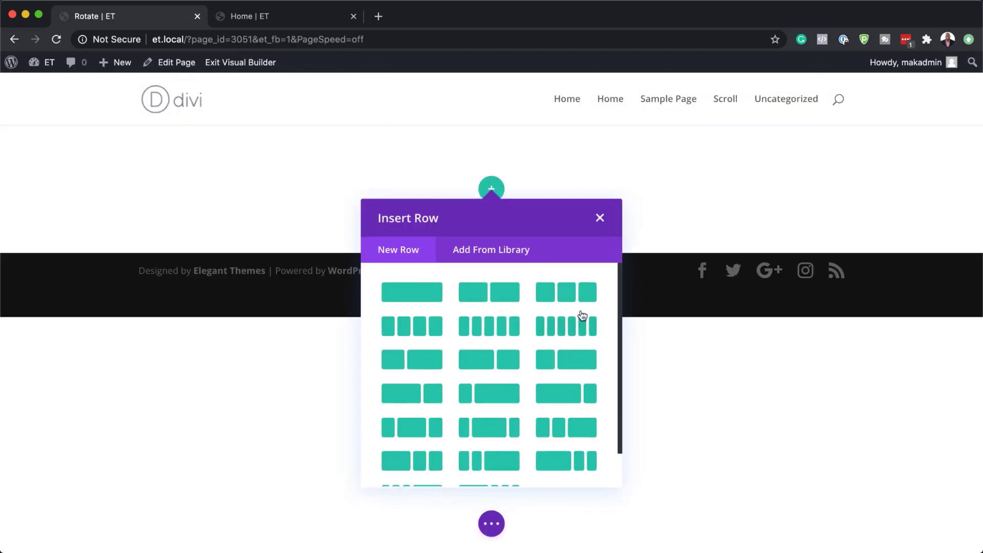
click(565, 301)
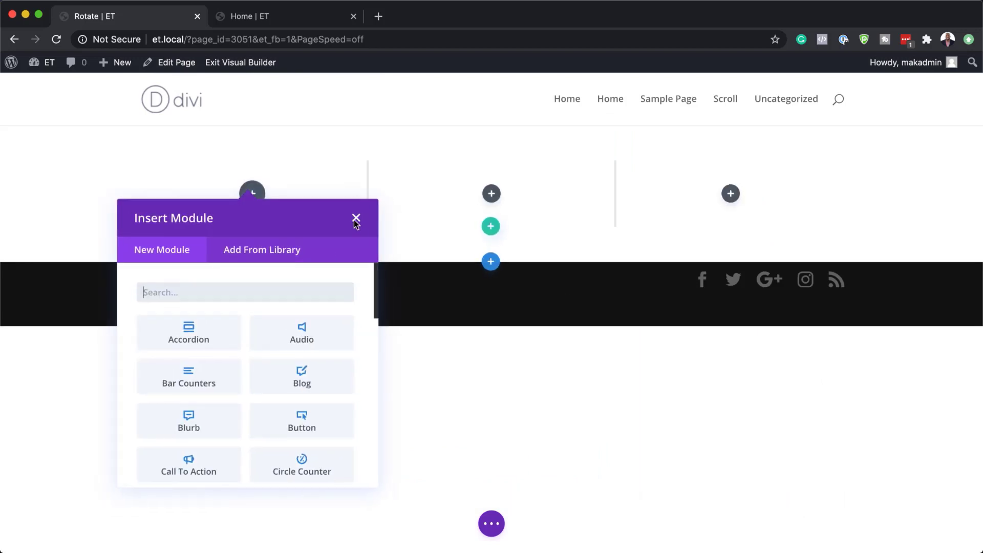
click(358, 218)
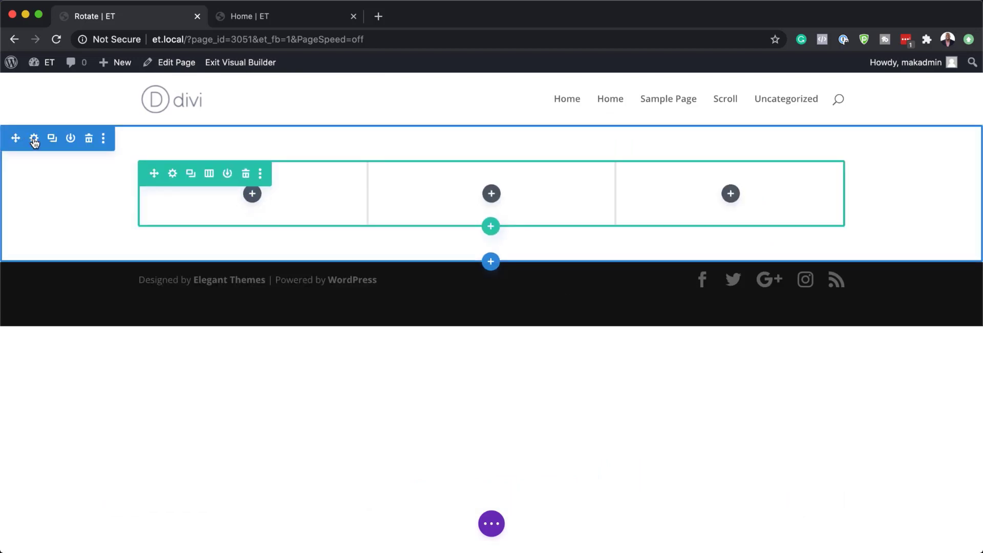
Set the section's top and bottom padding to 80vh, linking the two values, and save the section settings.
click(33, 139)
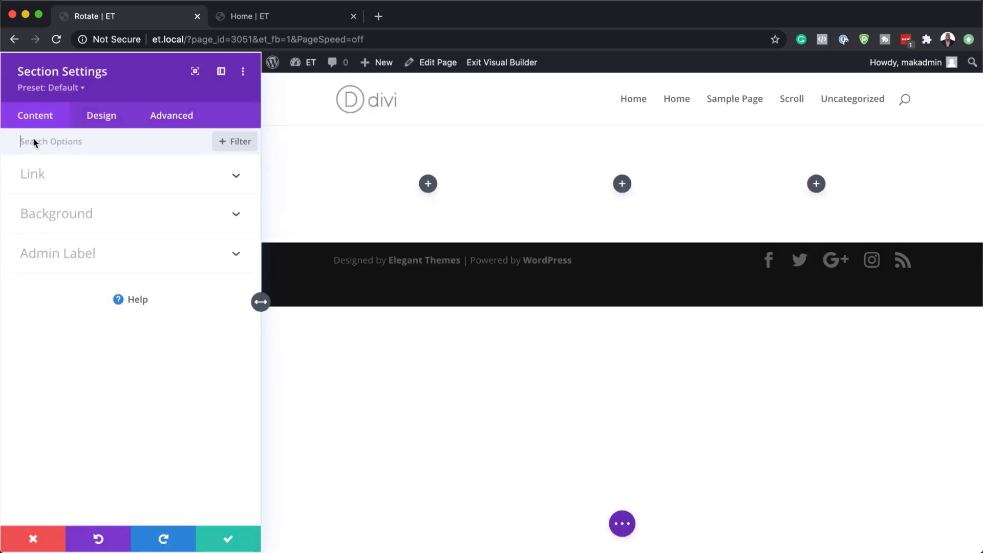
click(113, 118)
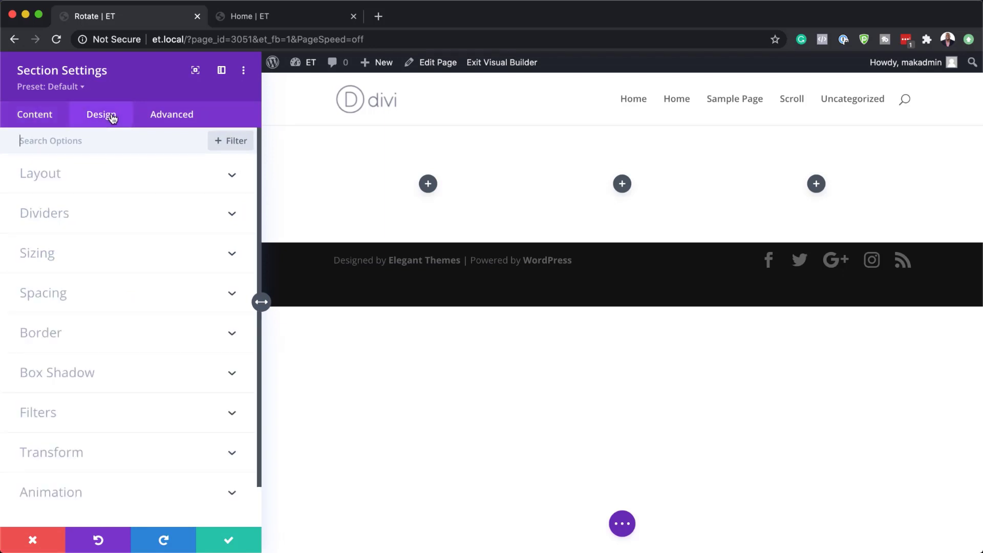
click(51, 296)
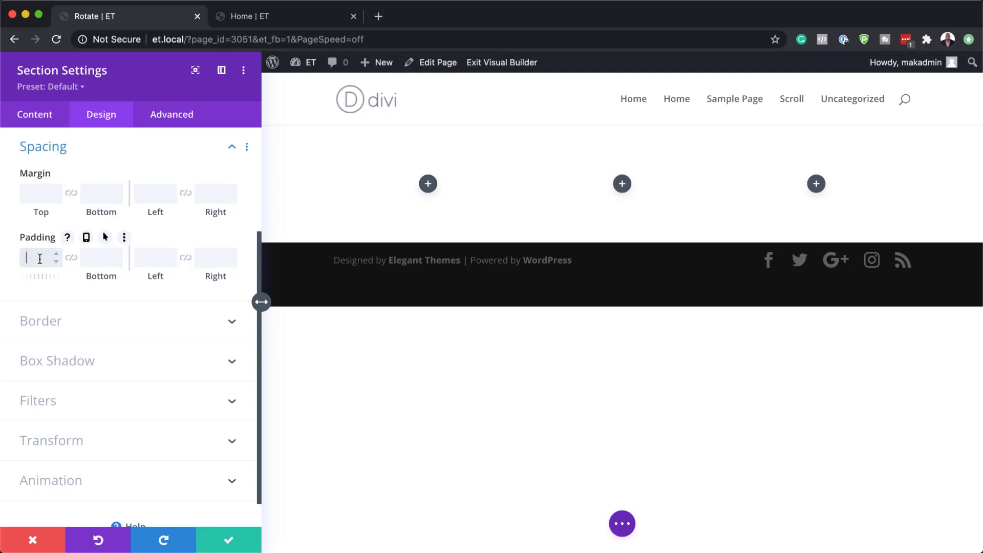
text(80vh)
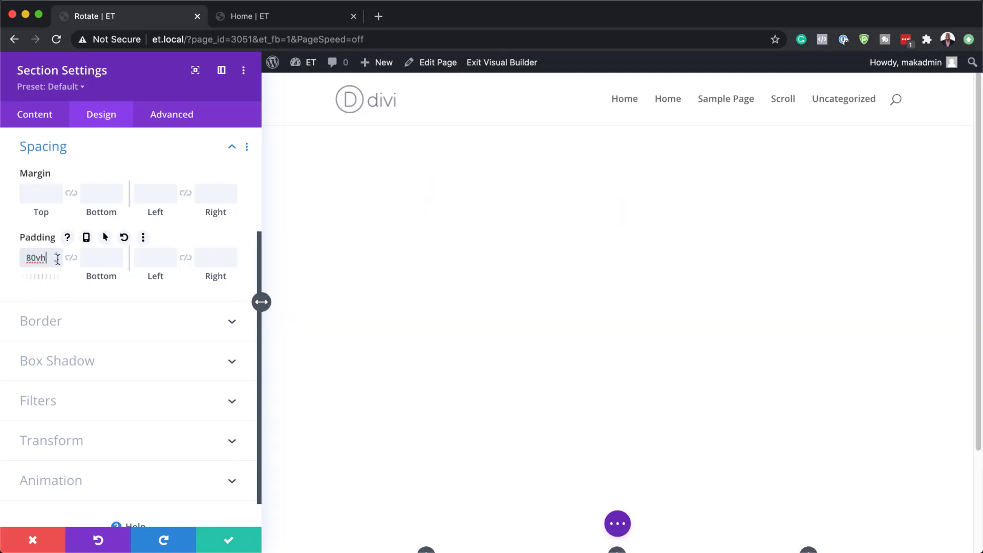
click(71, 259)
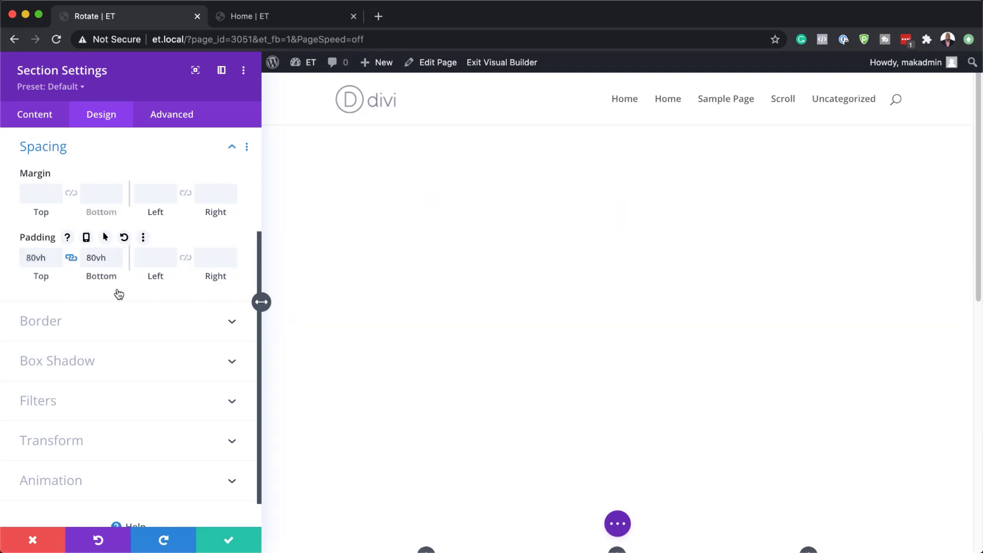
click(229, 543)
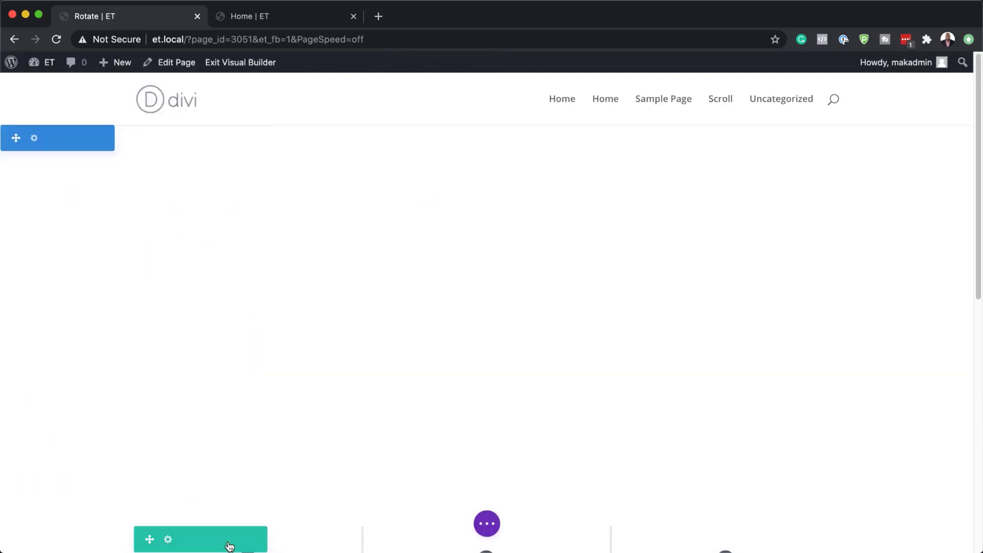
Insert a Blurb module into the first column of the row.
scroll(404, 341, down, 3)
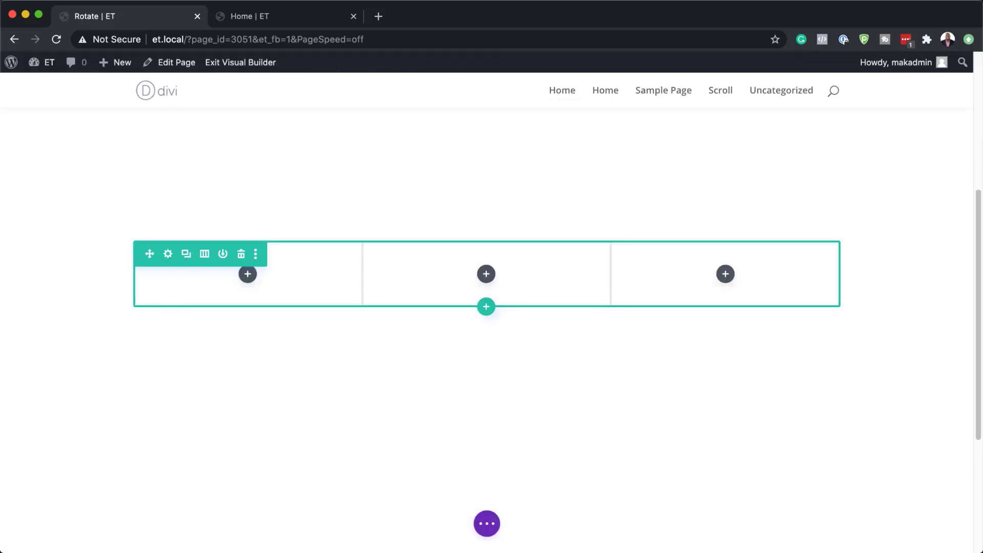
click(247, 274)
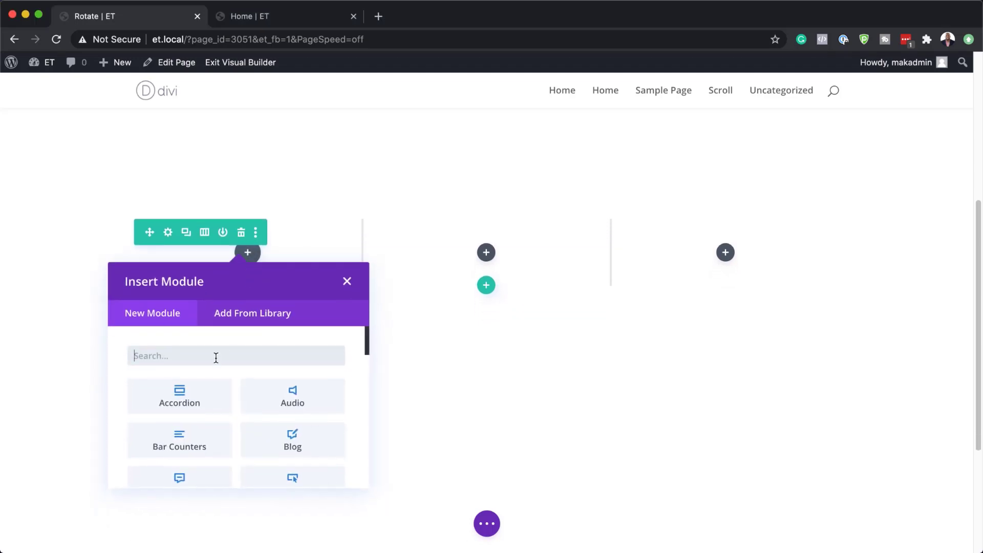
scroll(214, 428, down, 1)
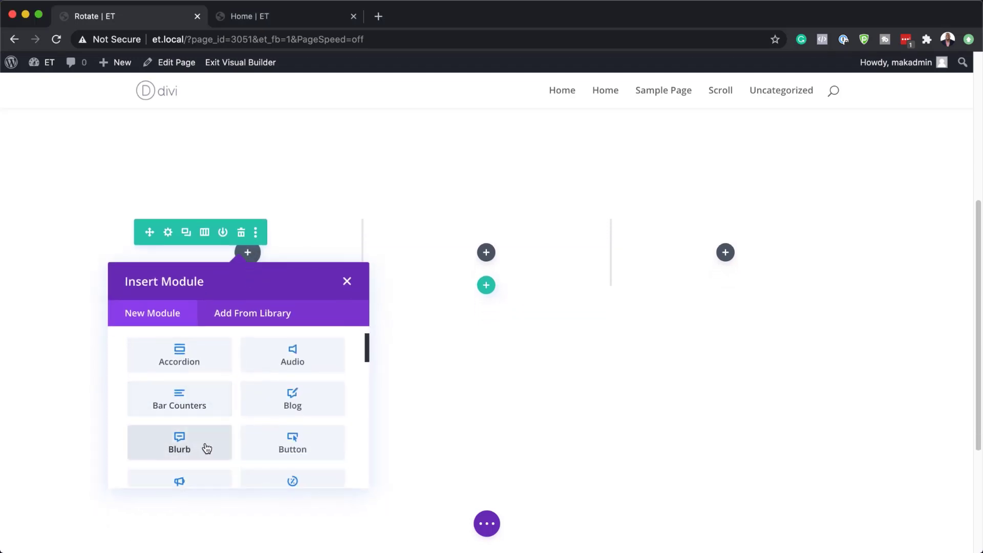
click(203, 445)
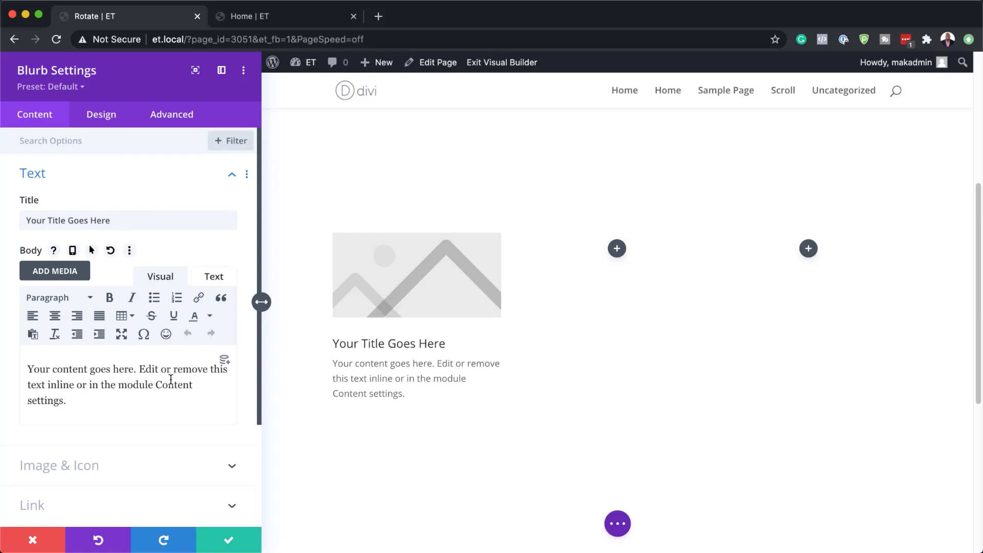
Switch the blurb from an image to an icon and choose the solid light bulb.
scroll(171, 379, down, 2)
scroll(171, 379, down, 1)
click(94, 387)
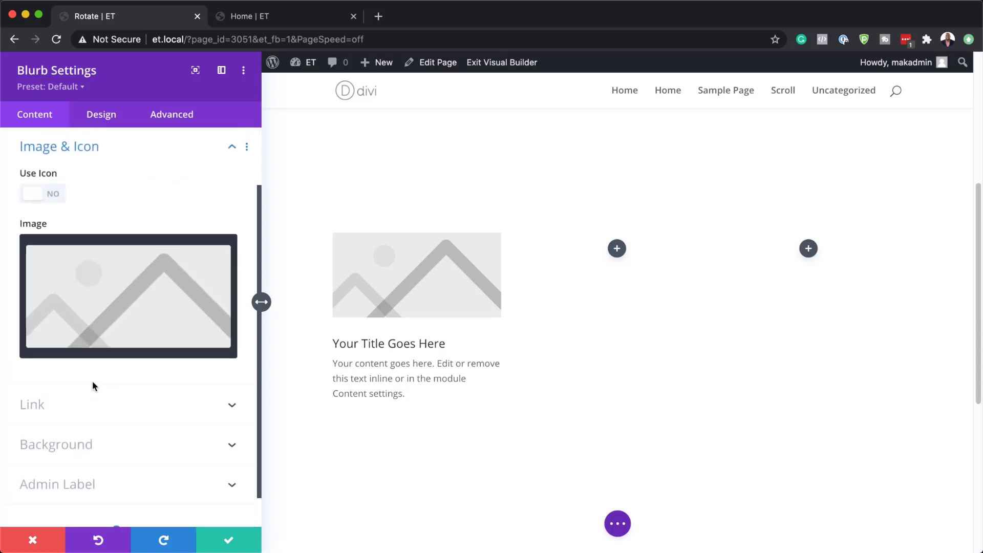
click(56, 199)
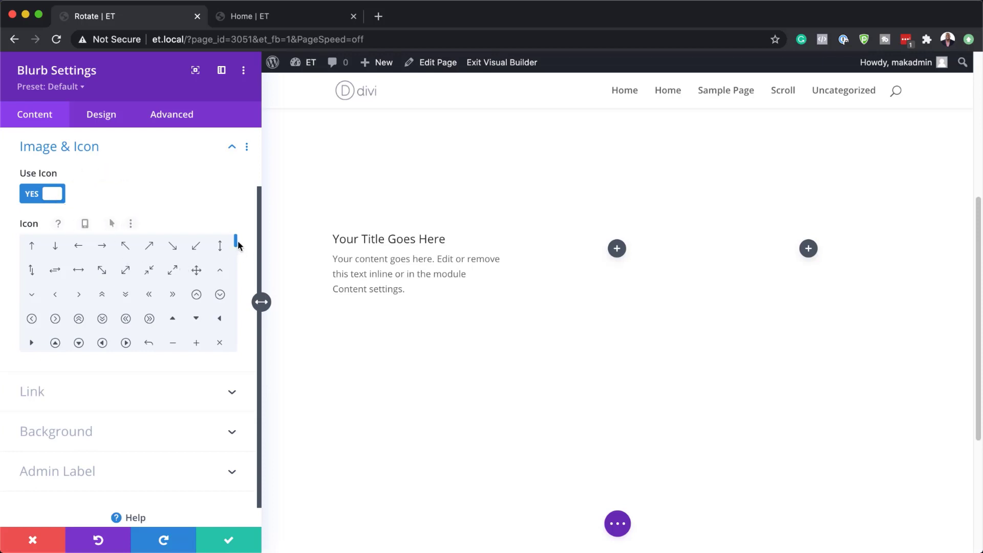
drag(236, 244, 236, 312)
click(28, 286)
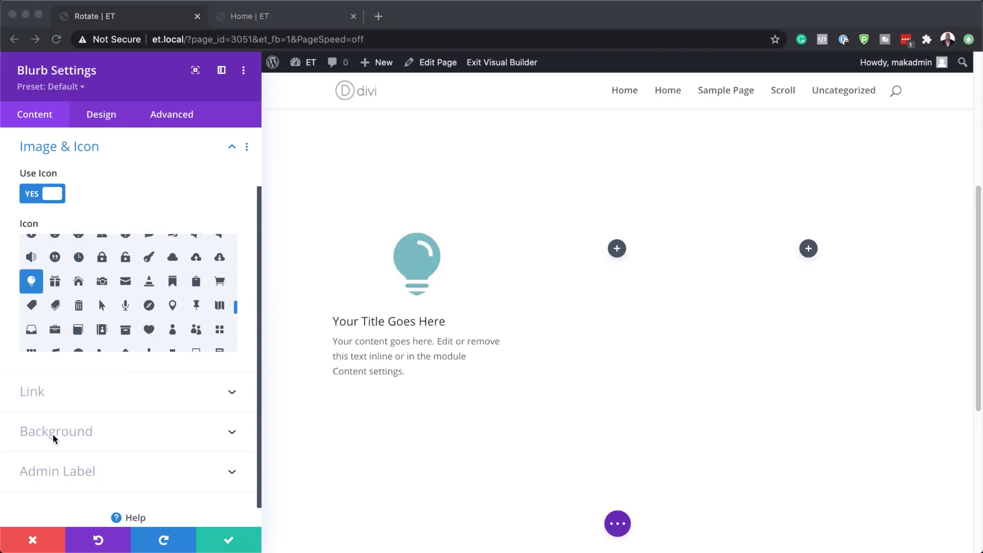
Set the blurb's background color to #121212.
click(67, 436)
click(66, 433)
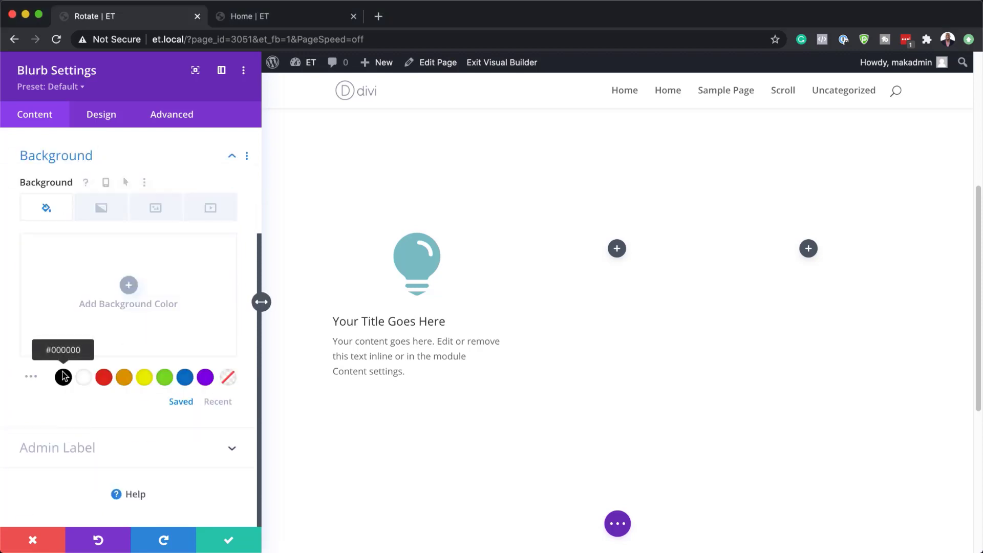
click(112, 294)
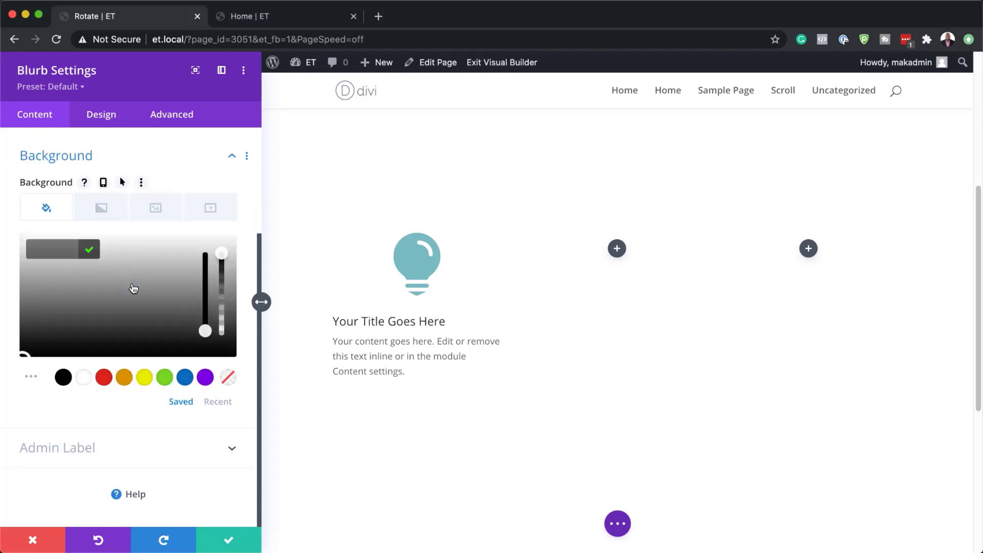
click(60, 247)
text(#121212)
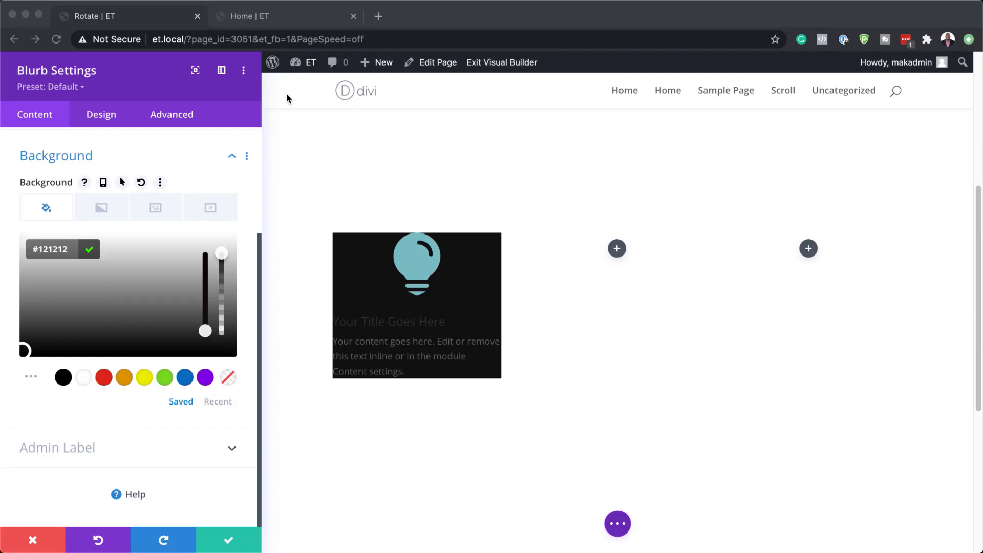
Style the blurb's title text with the Oswald font, all-uppercase style and white color (#ffffff).
click(102, 114)
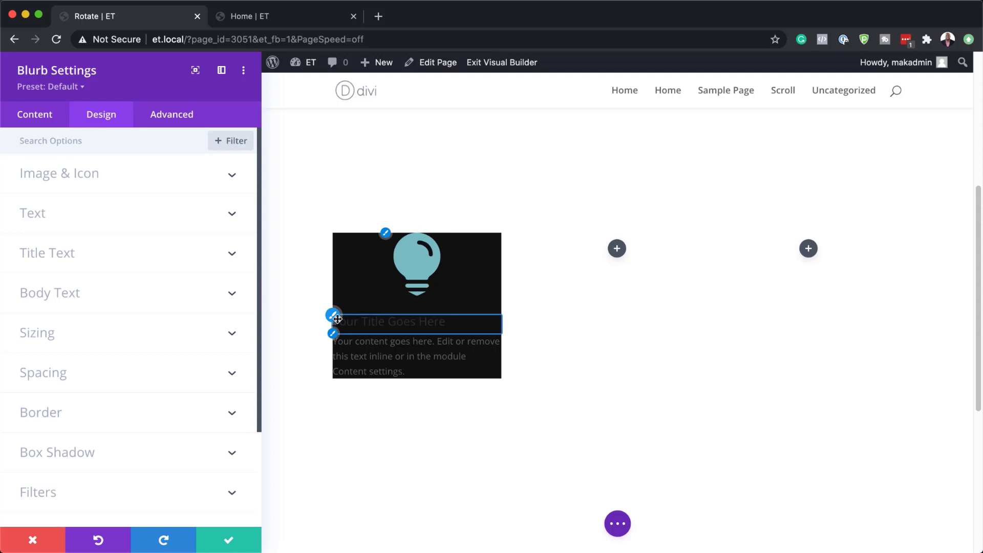
click(336, 316)
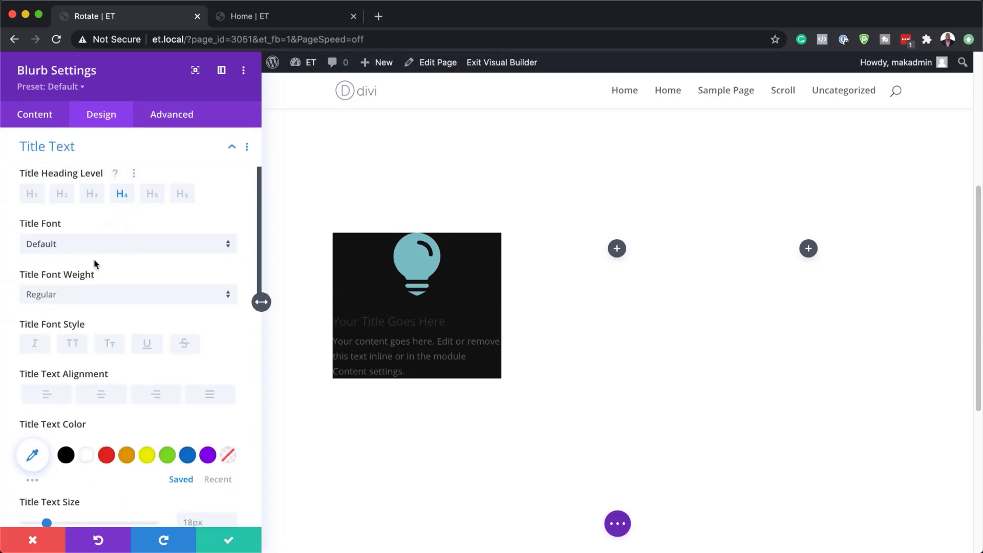
click(62, 246)
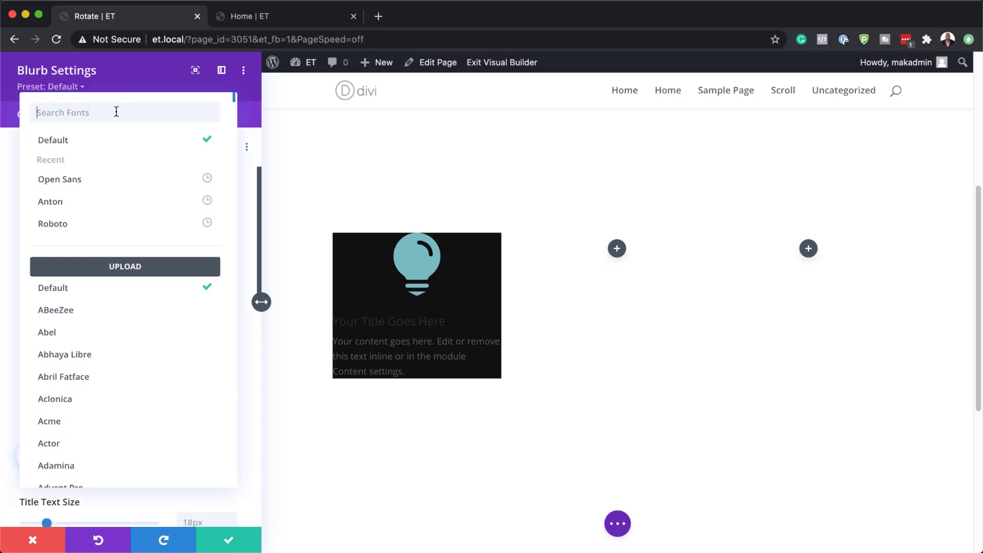
text(Oswald)
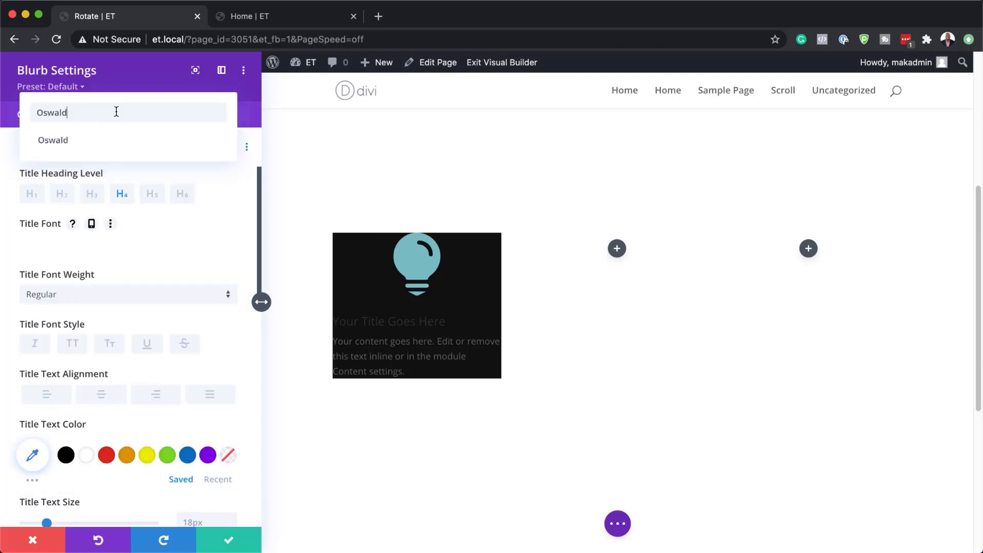
click(89, 147)
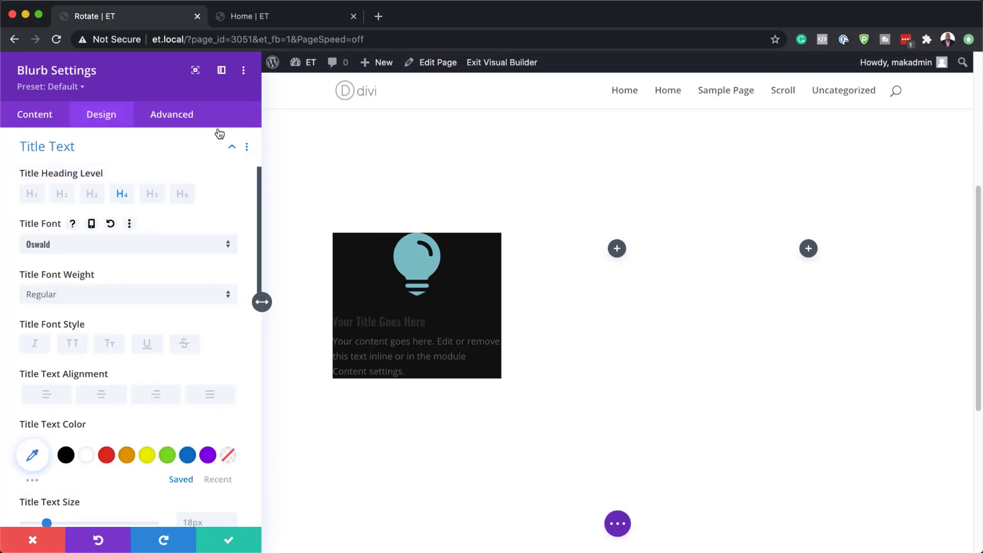
click(73, 345)
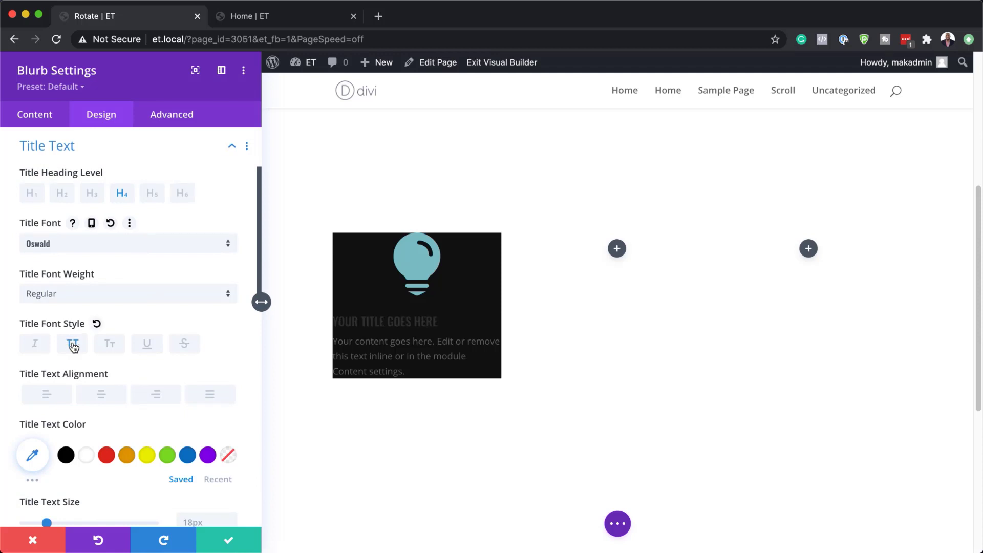
click(89, 458)
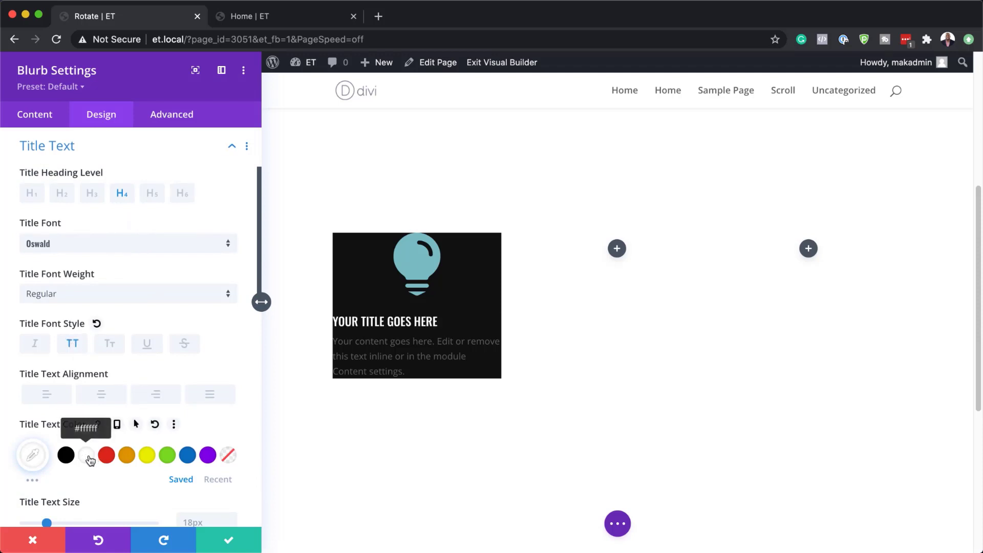
Set the blurb's title text size to 22px and make its body text white and centered.
scroll(193, 478, down, 3)
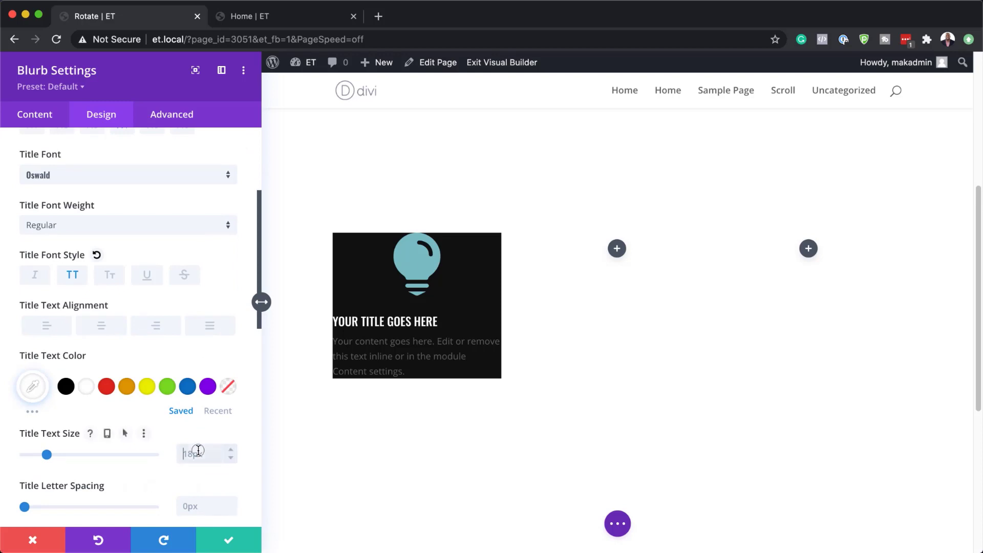
text(22px)
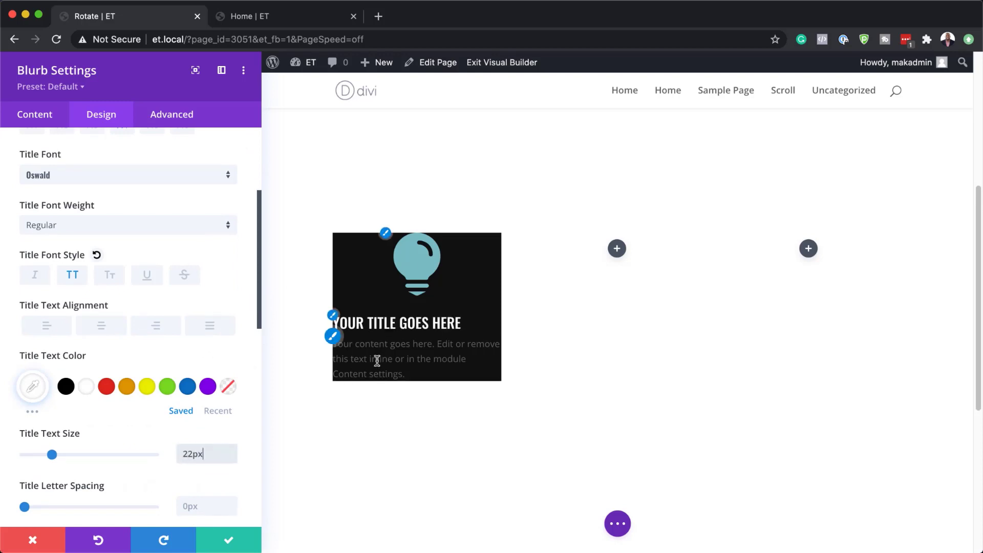
click(333, 338)
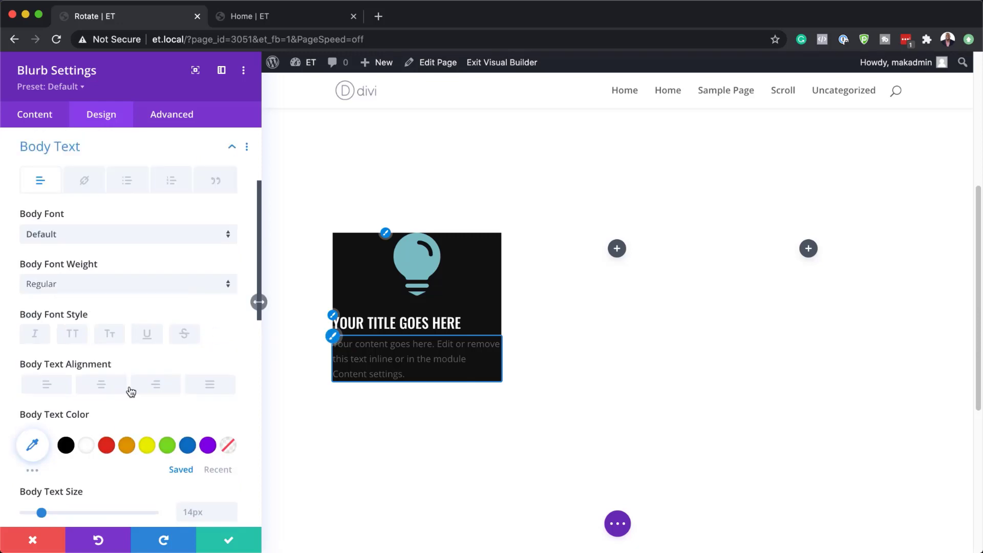
click(85, 445)
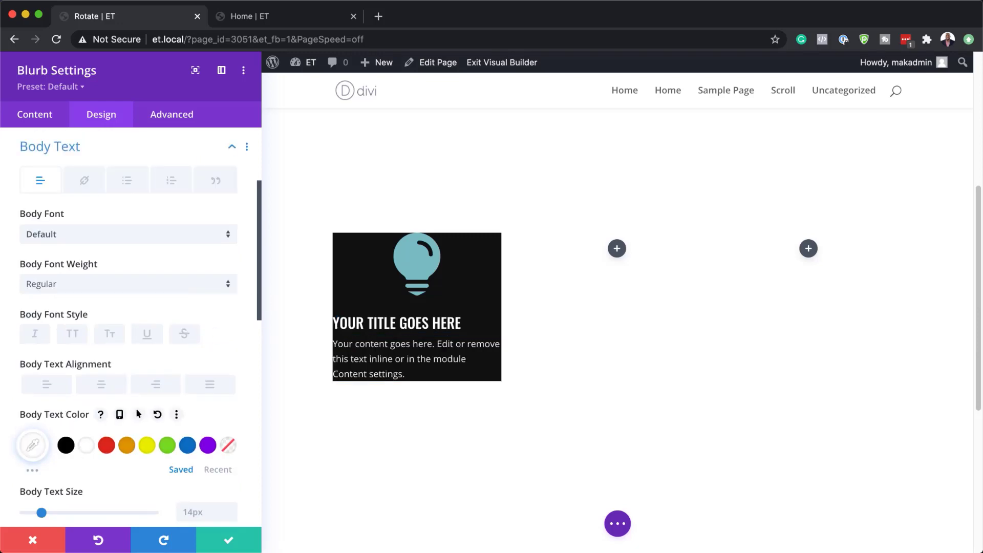
click(102, 390)
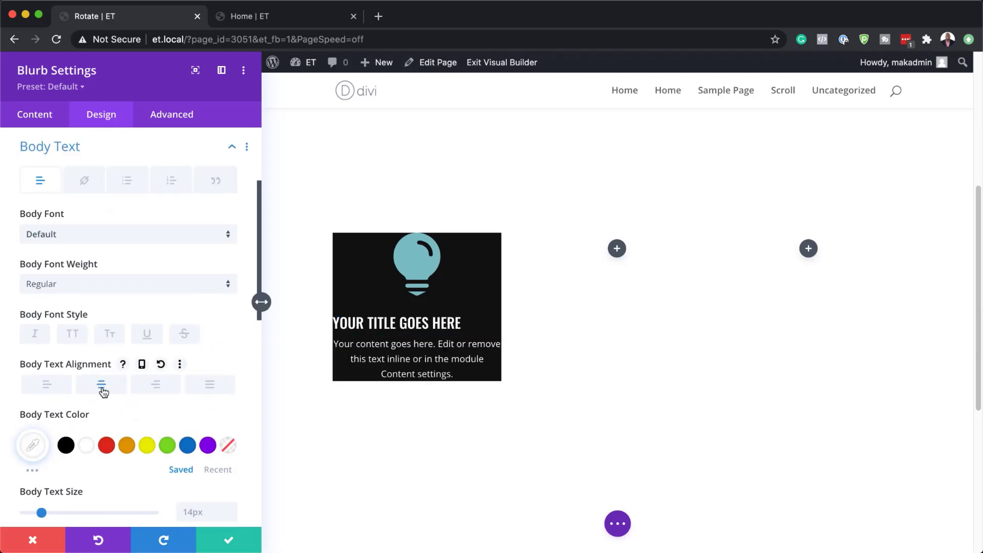
Center-align the blurb's title text.
scroll(110, 389, up, 5)
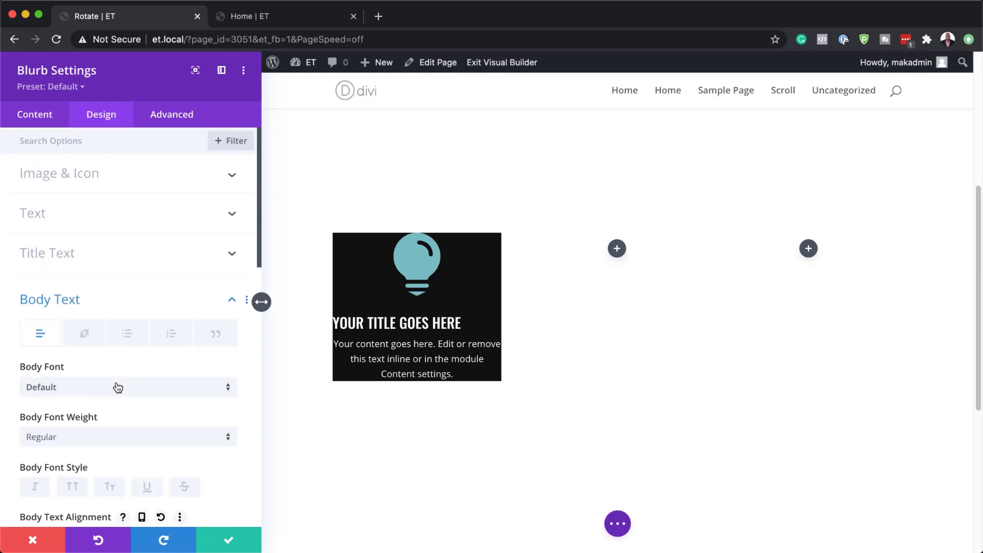
click(108, 254)
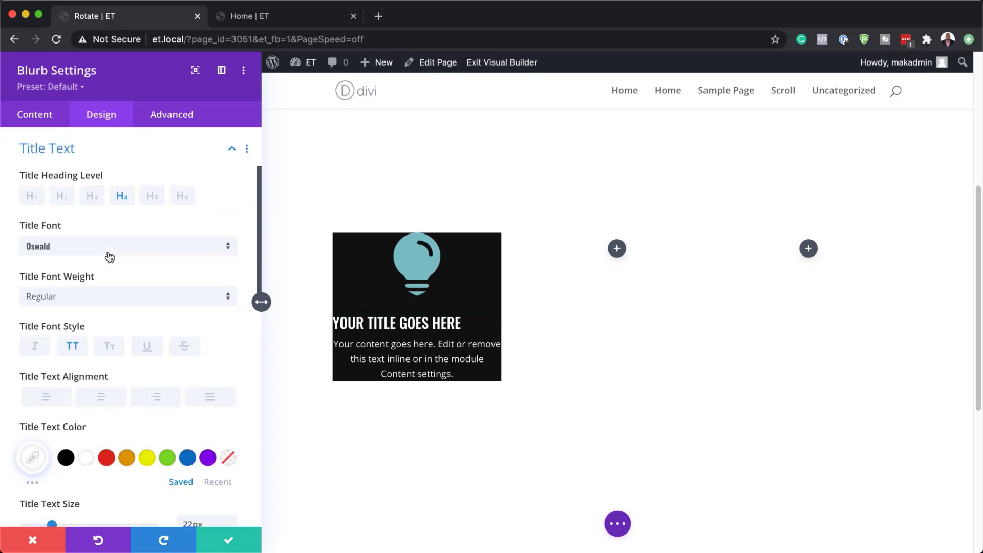
click(102, 395)
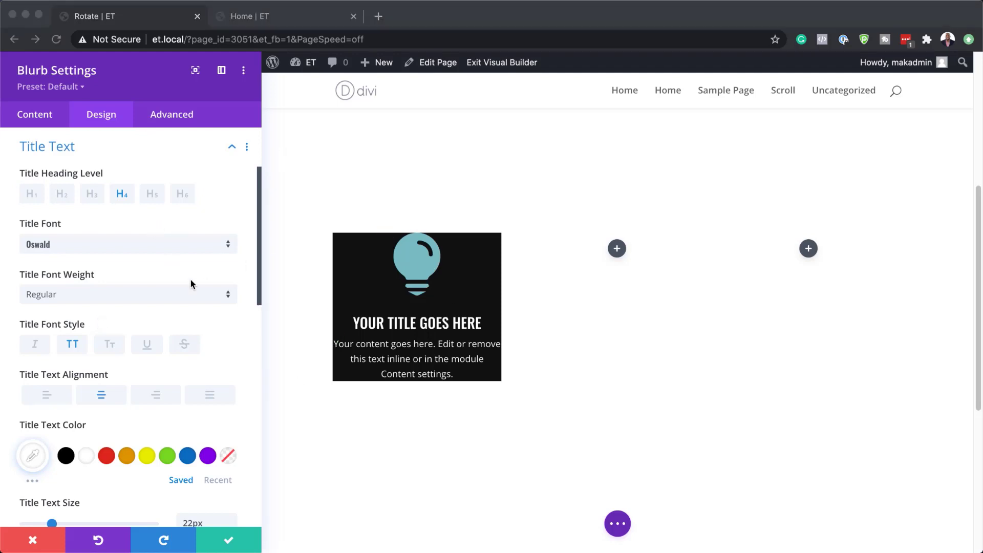
Size the blurb as a square with width, max width and height all set to 300px.
scroll(191, 284, up, 3)
scroll(199, 332, down, 12)
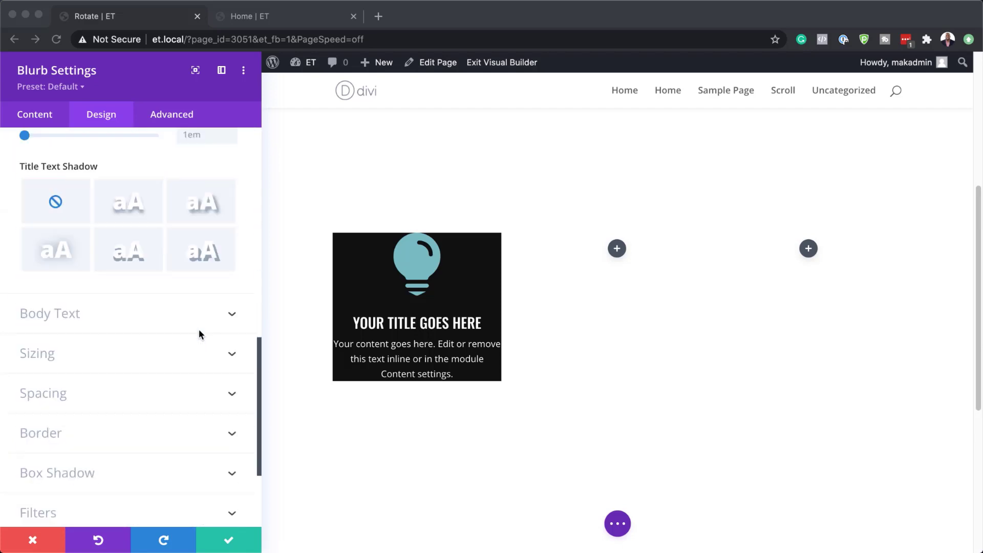
click(39, 321)
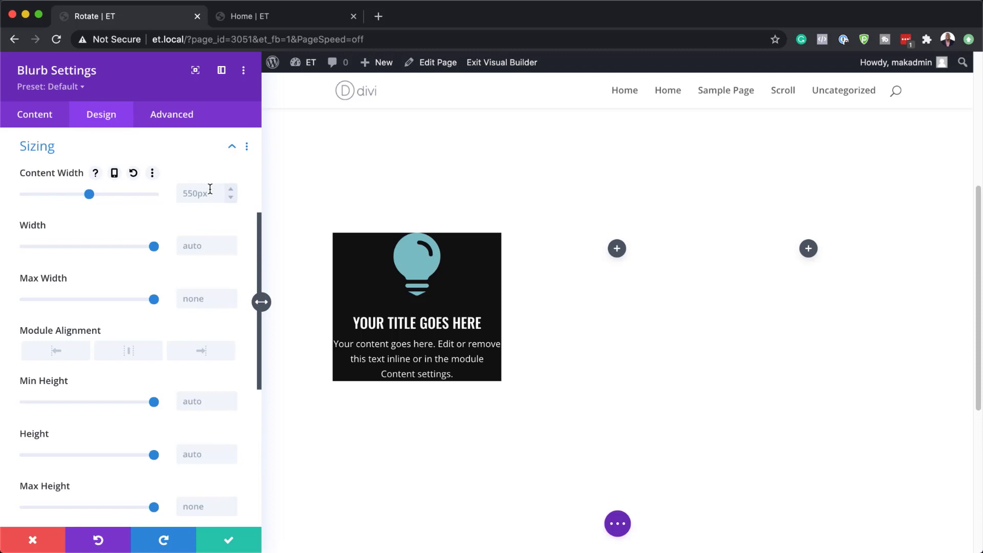
click(196, 248)
text(300px)
click(200, 299)
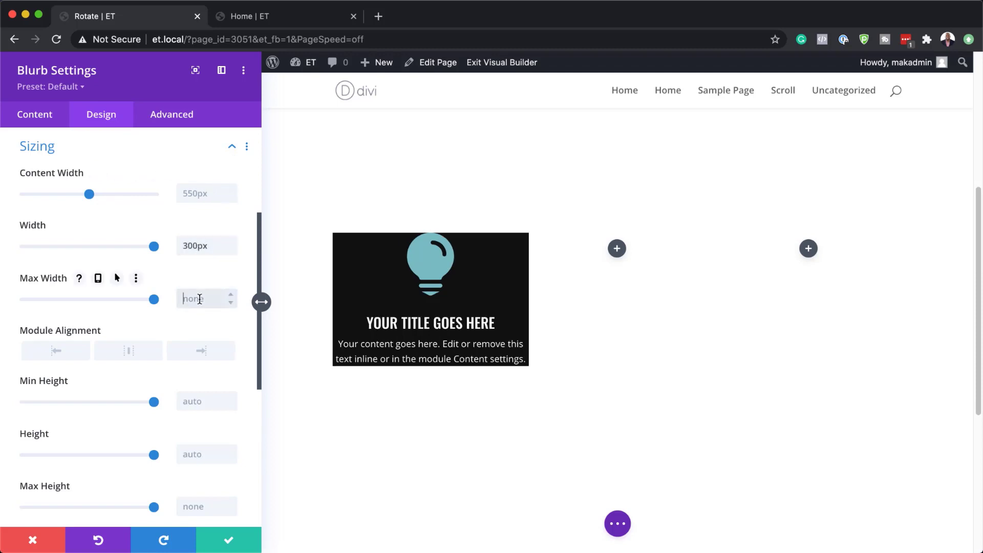
text(300px)
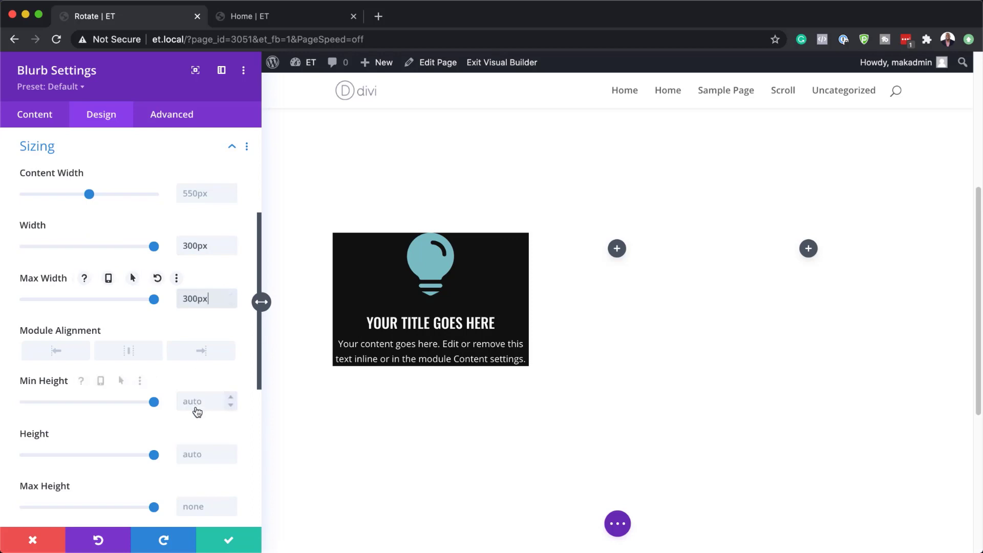
click(193, 451)
text(300px)
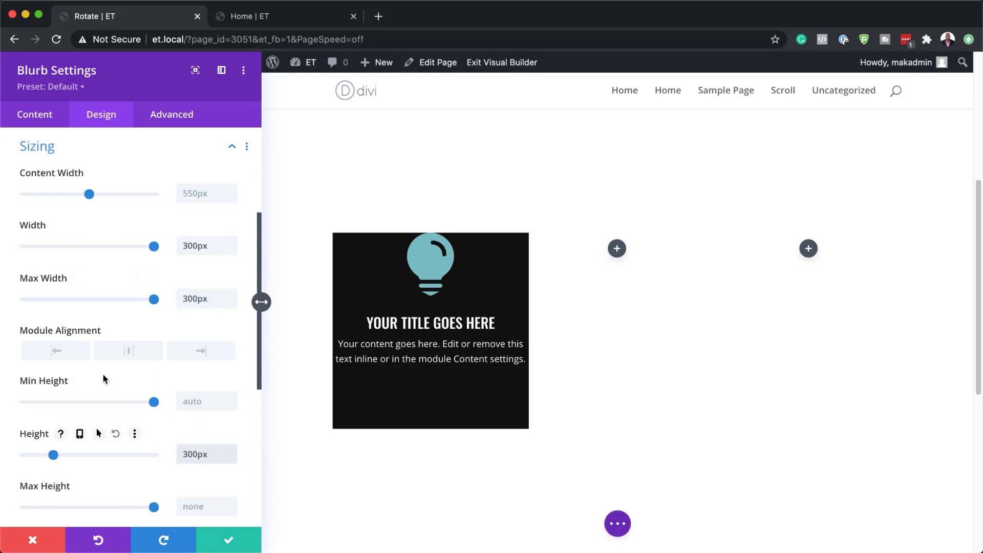
Give the blurb 25px of padding on all four sides, linking top with bottom and left with right.
scroll(158, 408, down, 5)
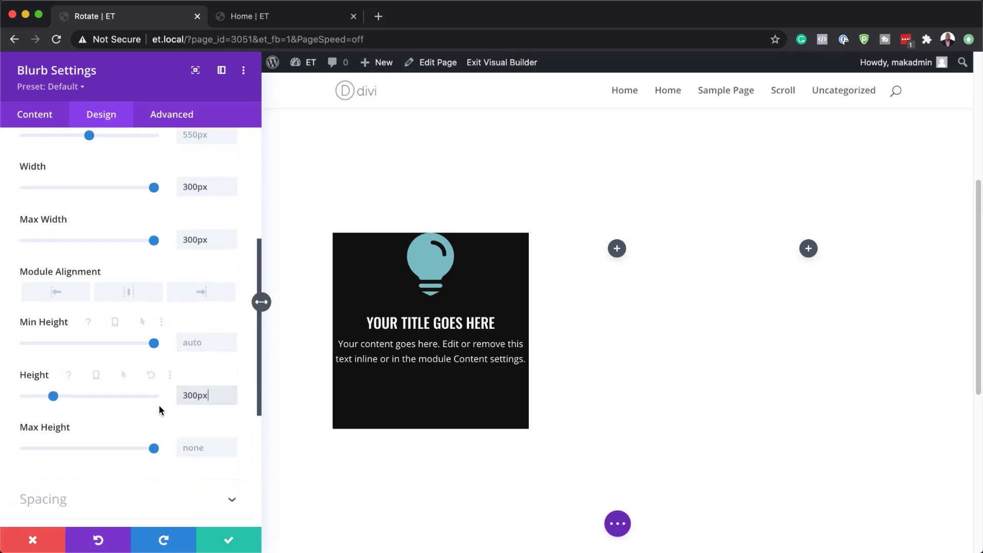
click(51, 421)
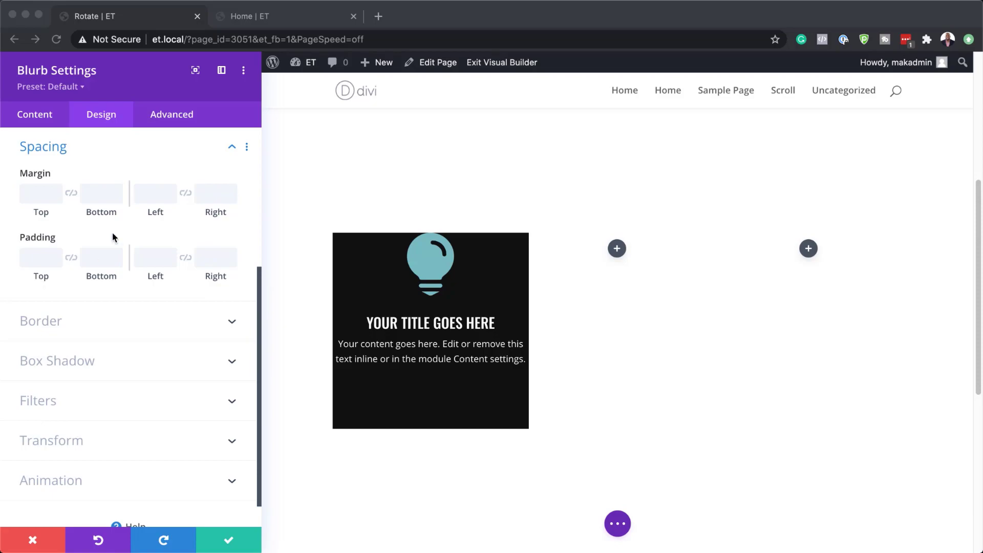
click(40, 257)
text(25px)
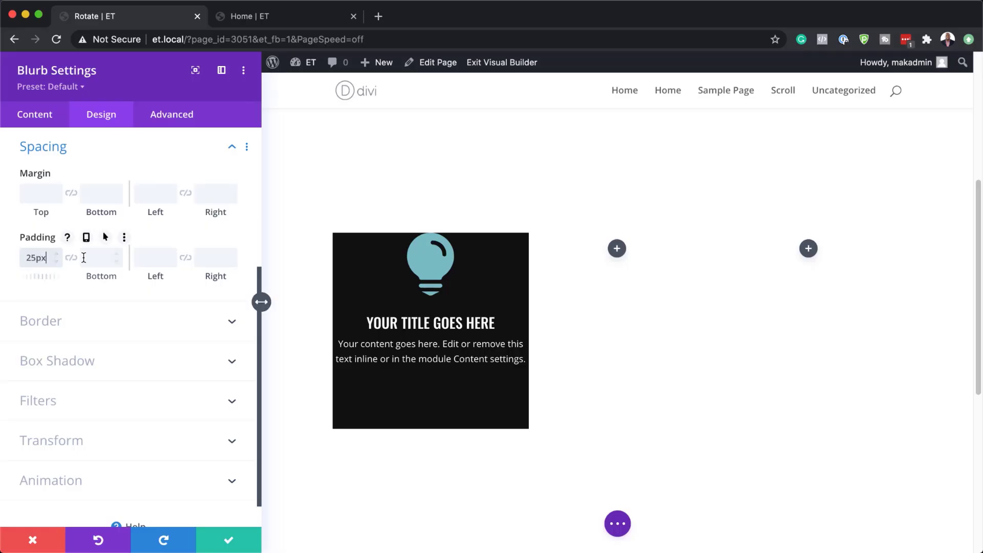
click(73, 260)
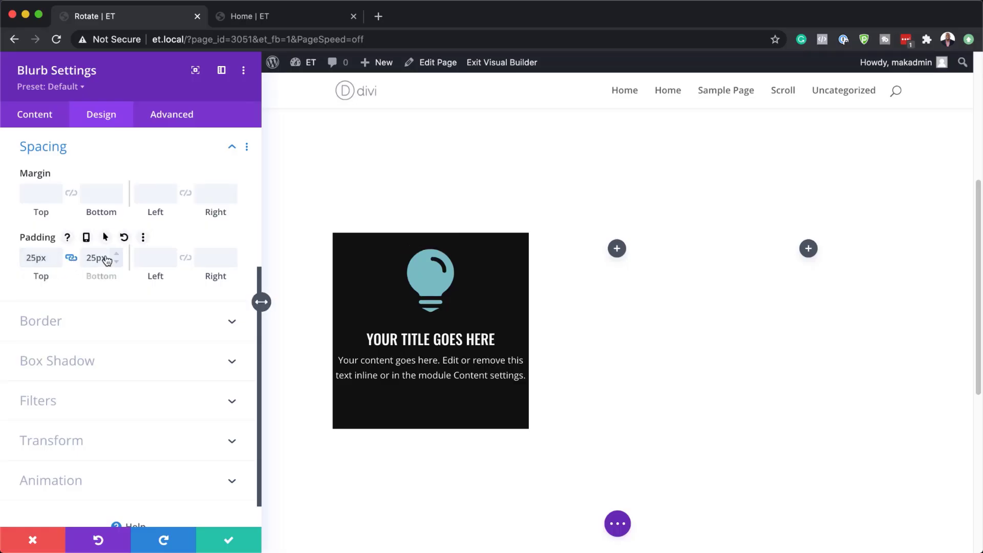
click(148, 259)
text(25px)
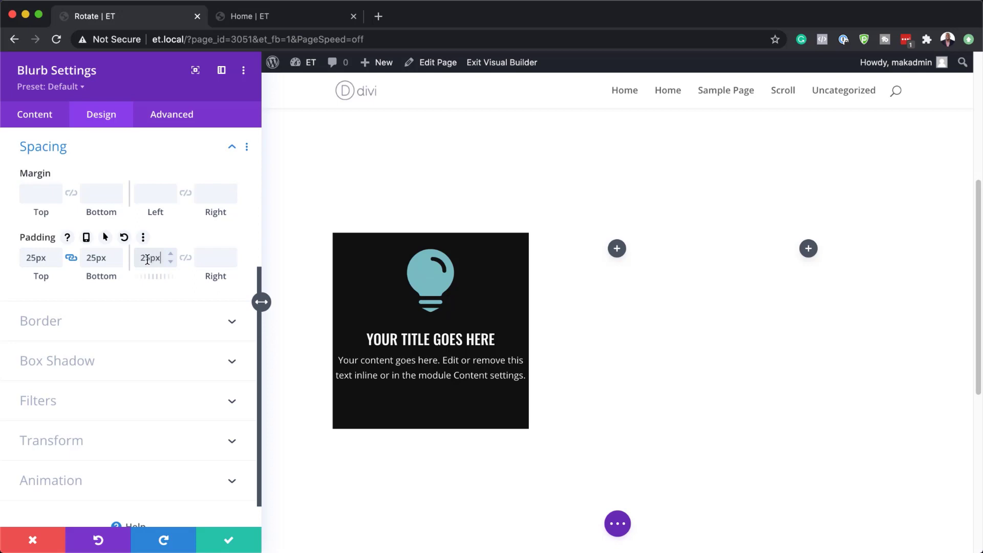
click(185, 257)
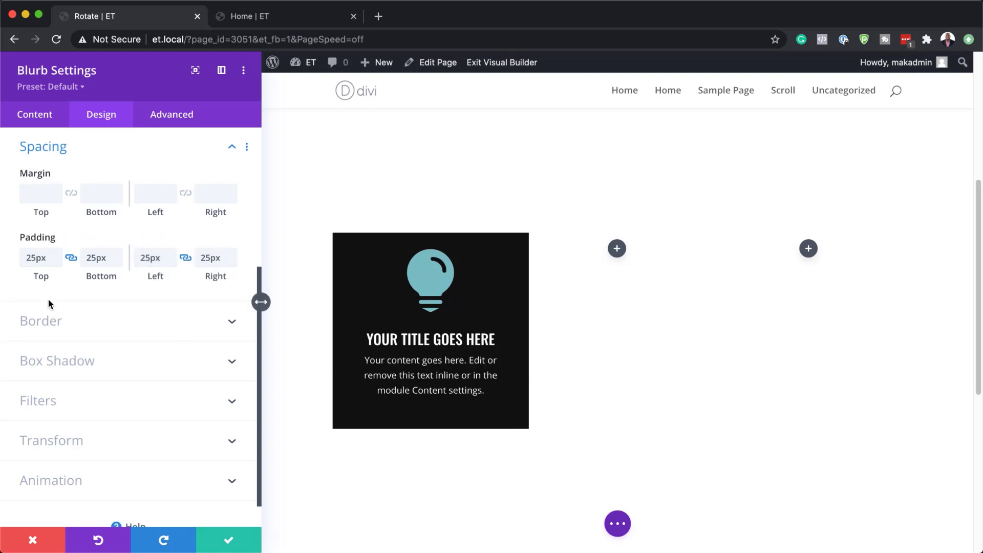
Round all four corners of the blurb's border to 50% to make it circular.
click(74, 332)
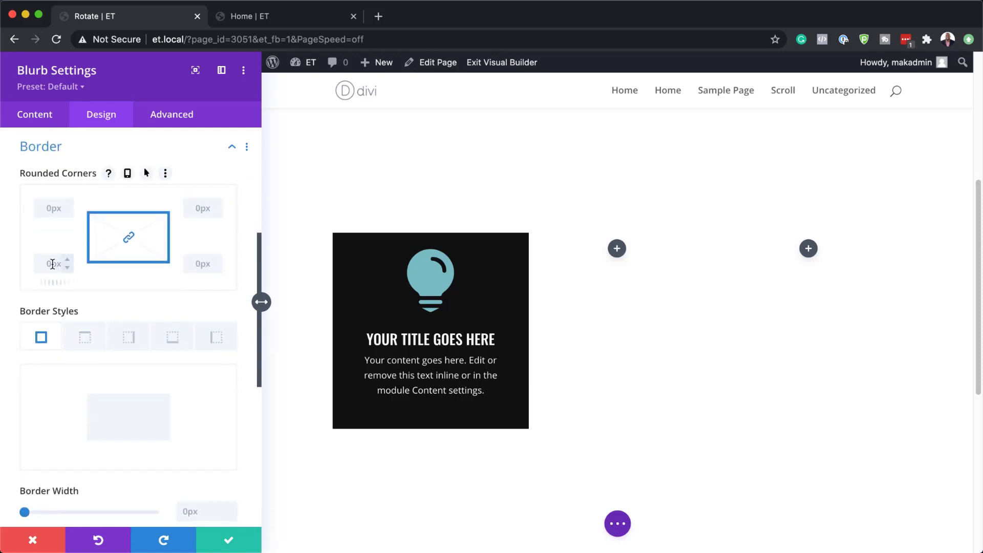
click(53, 264)
key(super+a)
text(50%)
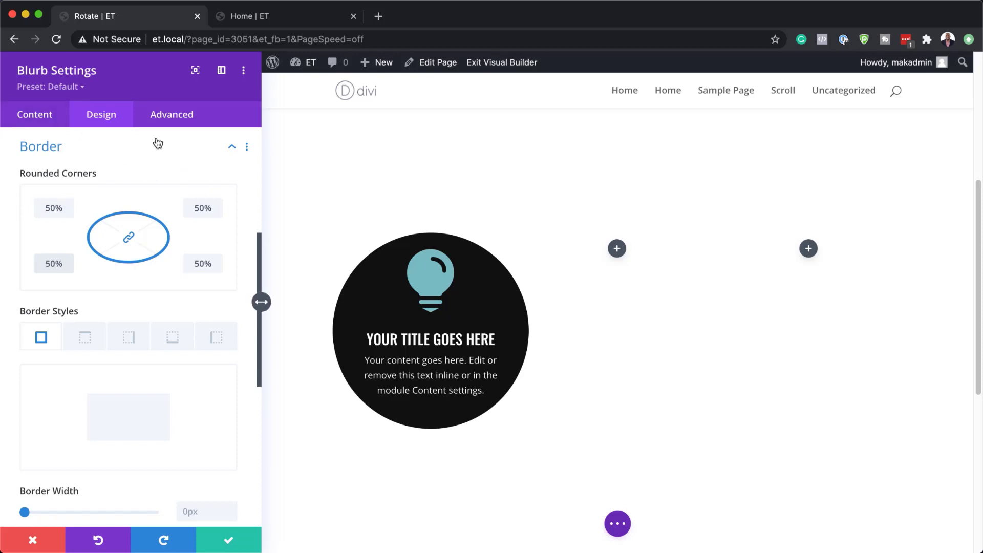
Change the blurb's position type to Relative.
click(171, 116)
click(96, 346)
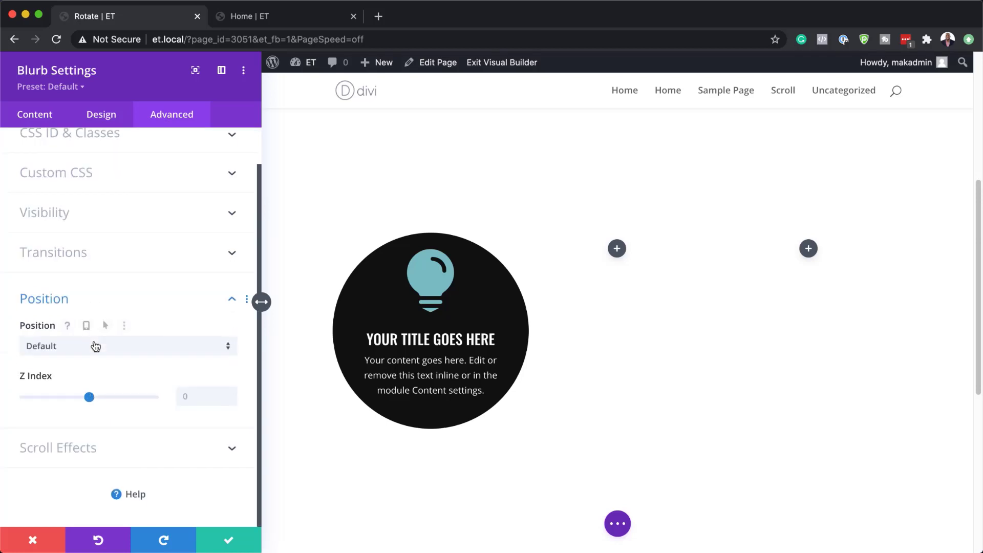
click(75, 344)
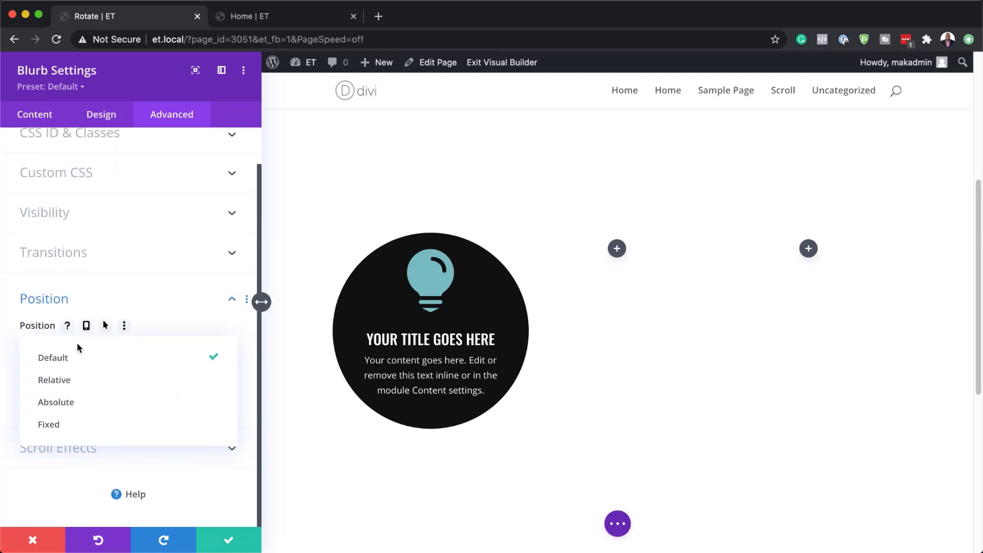
click(92, 382)
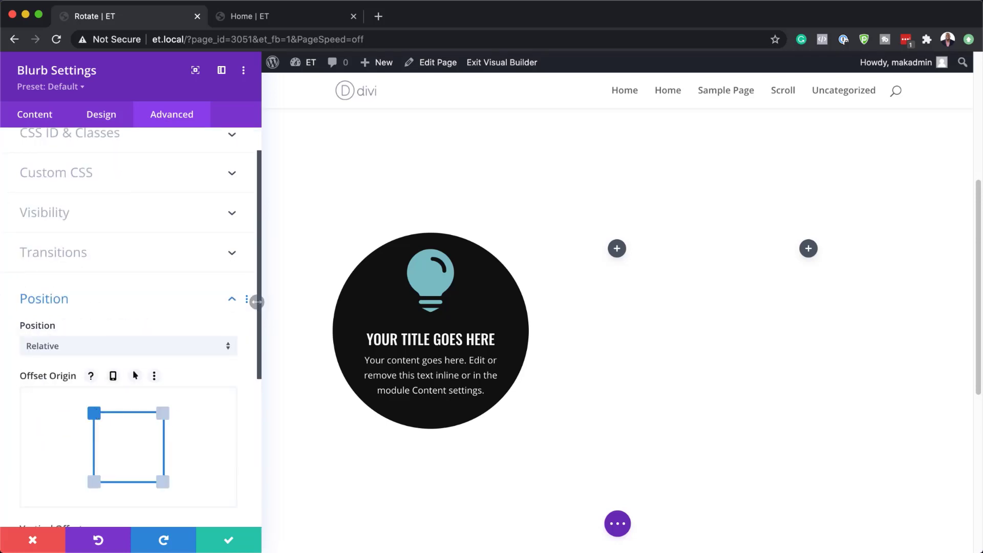
Set the blurb's vertical and horizontal offsets to 25px each and its Z index to 1.
scroll(140, 405, down, 3)
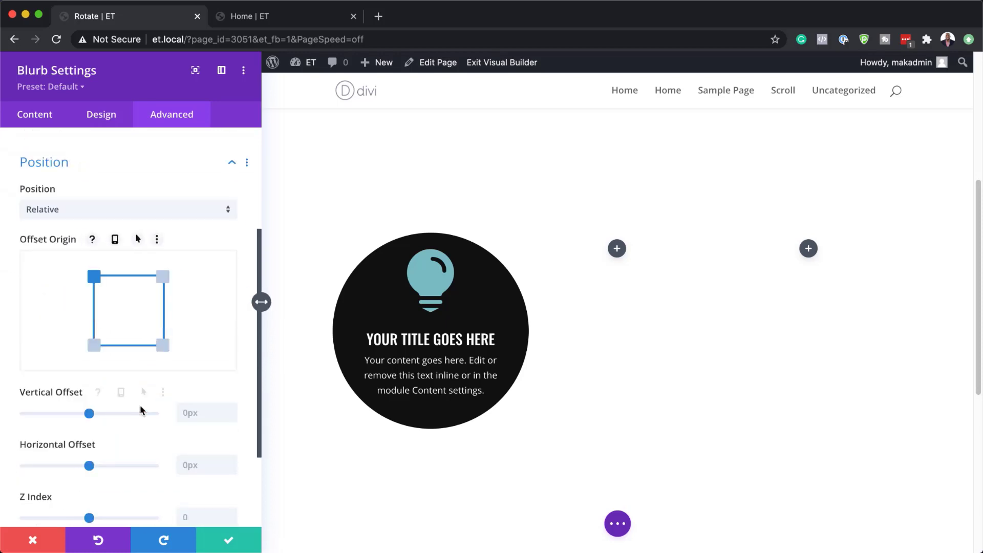
click(193, 415)
text(25)
click(201, 470)
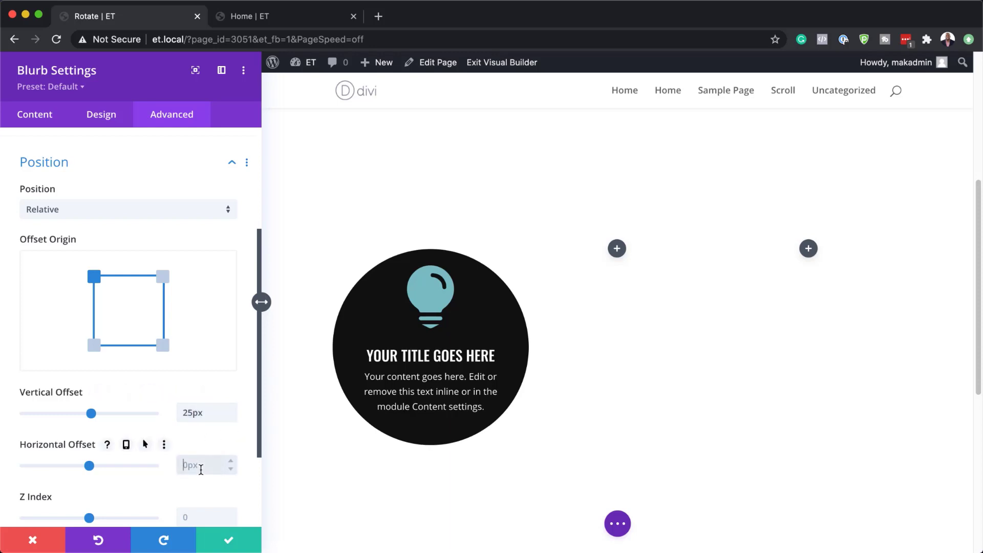
text(25)
scroll(235, 499, down, 1)
click(200, 485)
text(1)
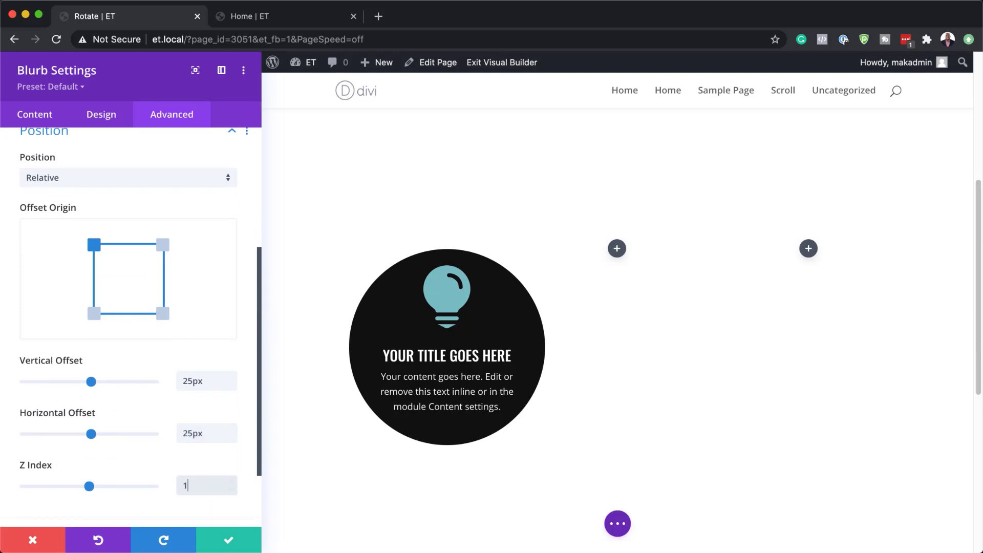
Enable the Rotating scroll transform effect for the blurb.
scroll(184, 483, down, 3)
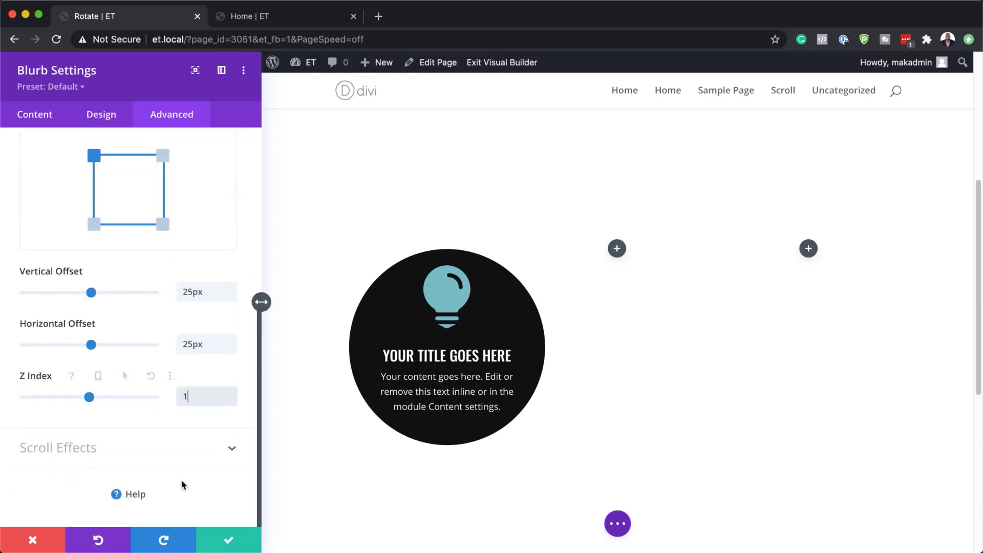
click(145, 454)
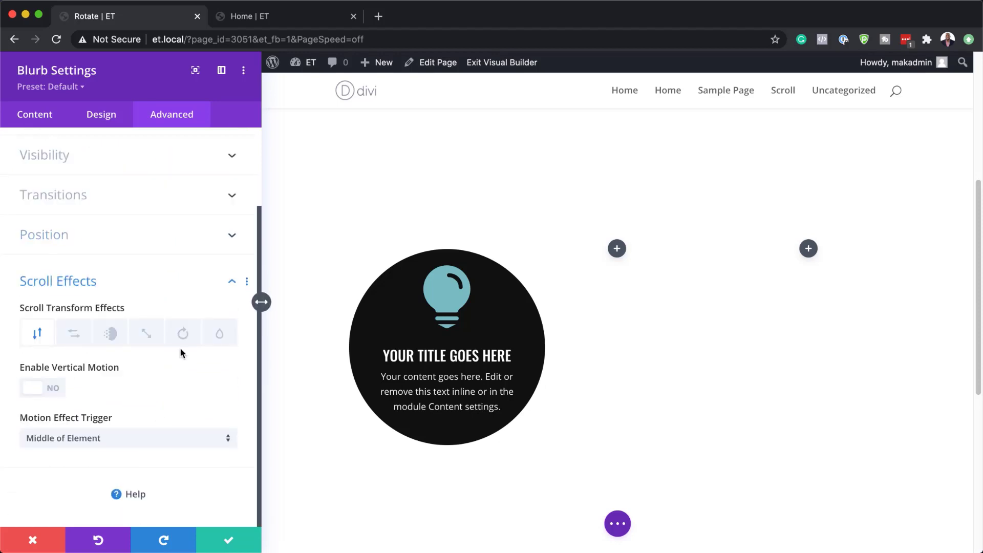
click(183, 334)
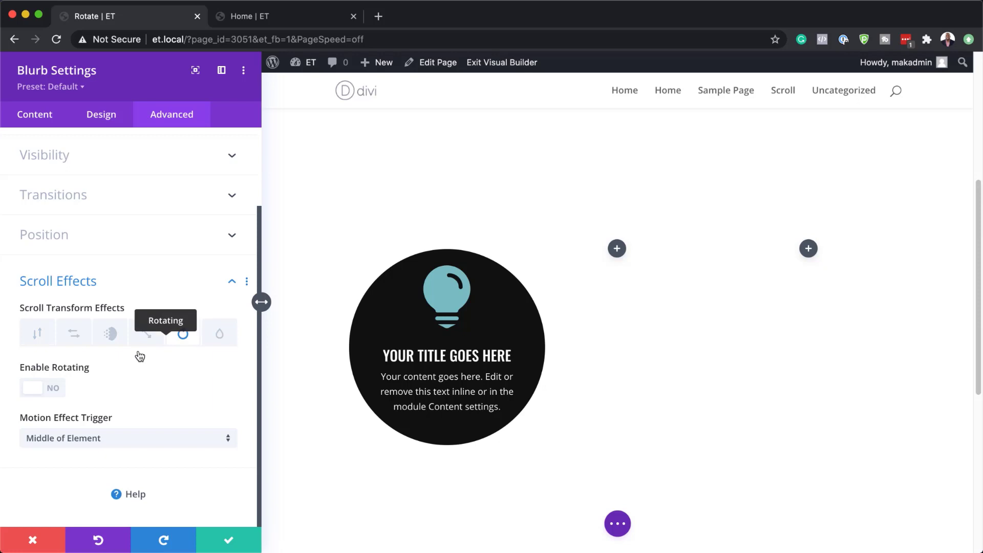
click(51, 387)
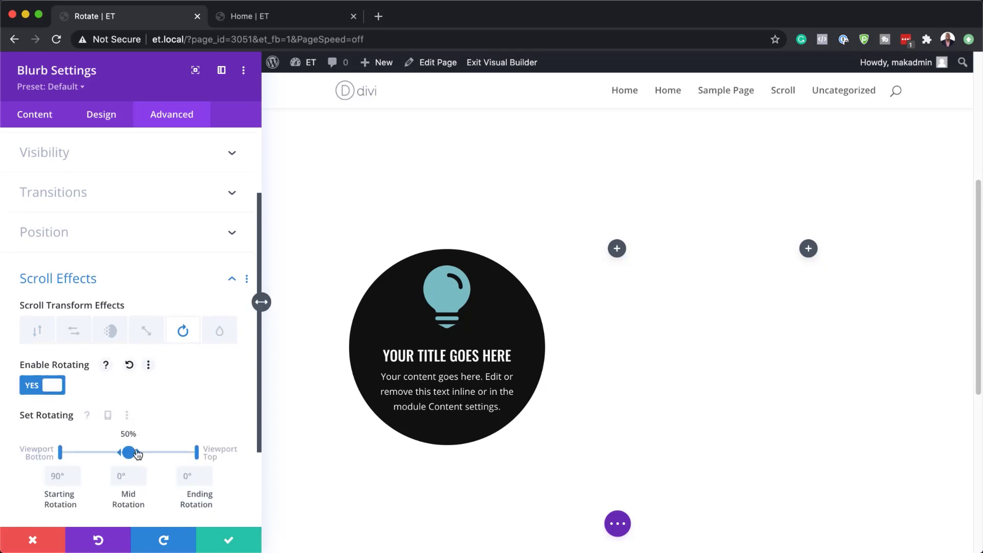
Spread the mid rotation range of the blurb's scroll effect from 40% to 60% of the viewport.
drag(131, 456, 127, 453)
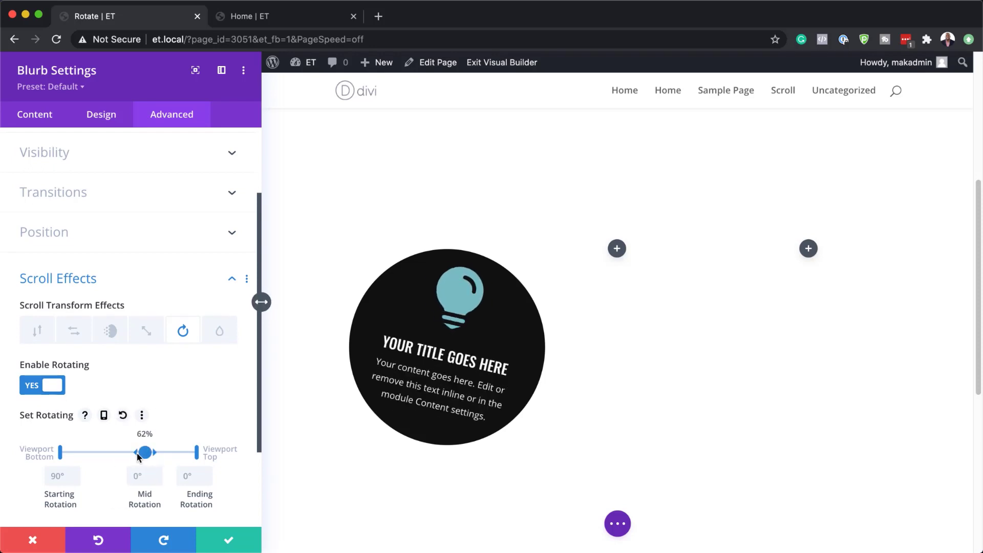
drag(139, 456, 142, 452)
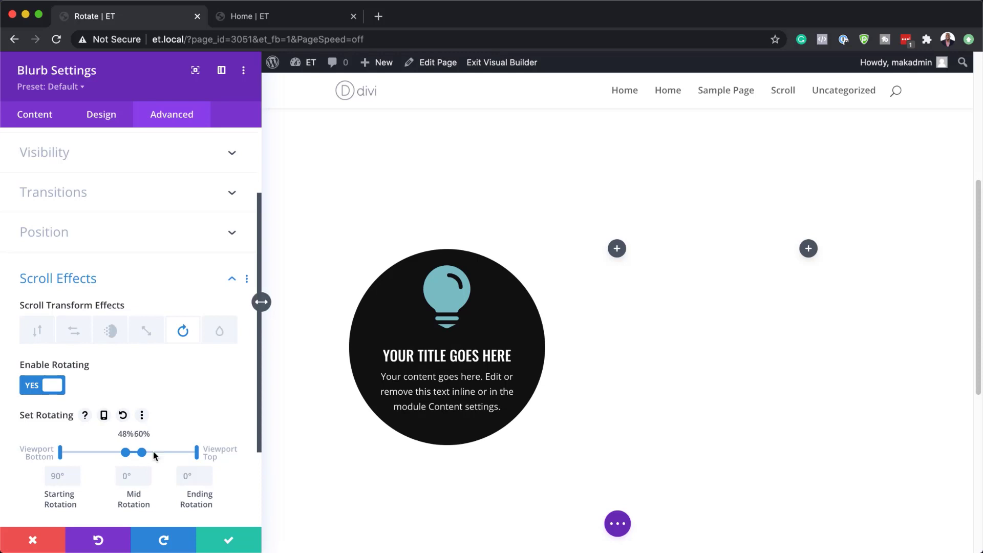
drag(125, 452, 115, 452)
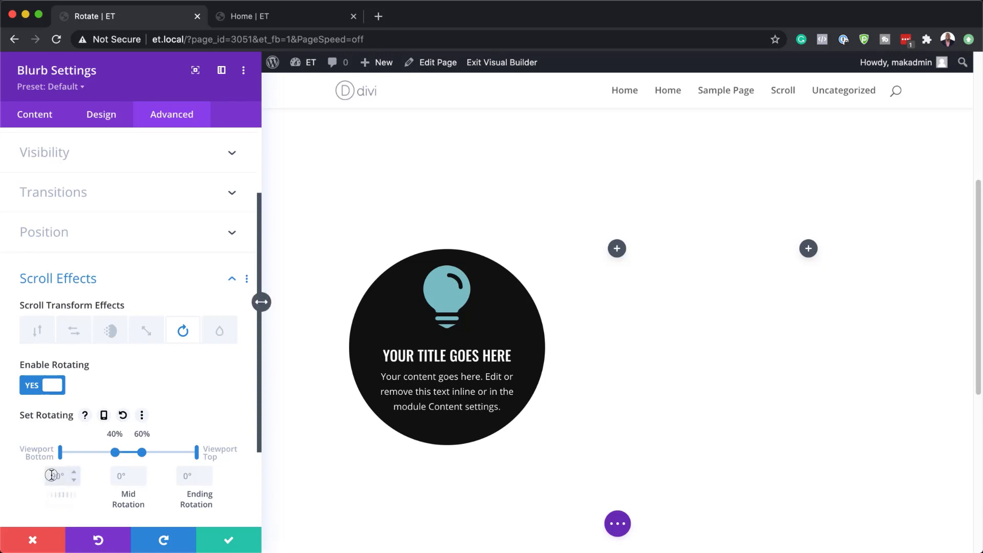
Set the scroll effect's starting rotation to 45° and its ending rotation to -45°.
text(45)
click(191, 476)
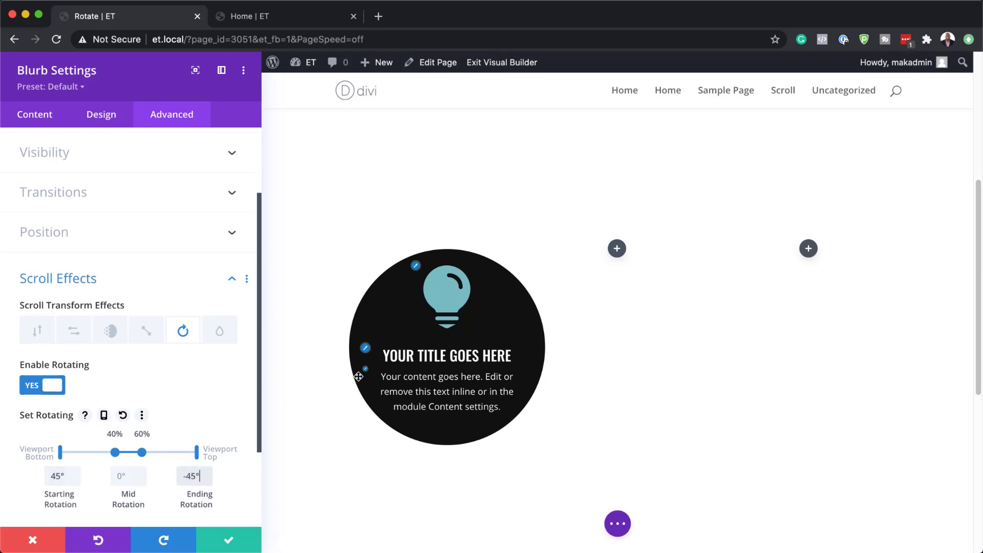
Save the blurb settings, then insert a Divider module below the blurb with its divider line hidden.
click(230, 537)
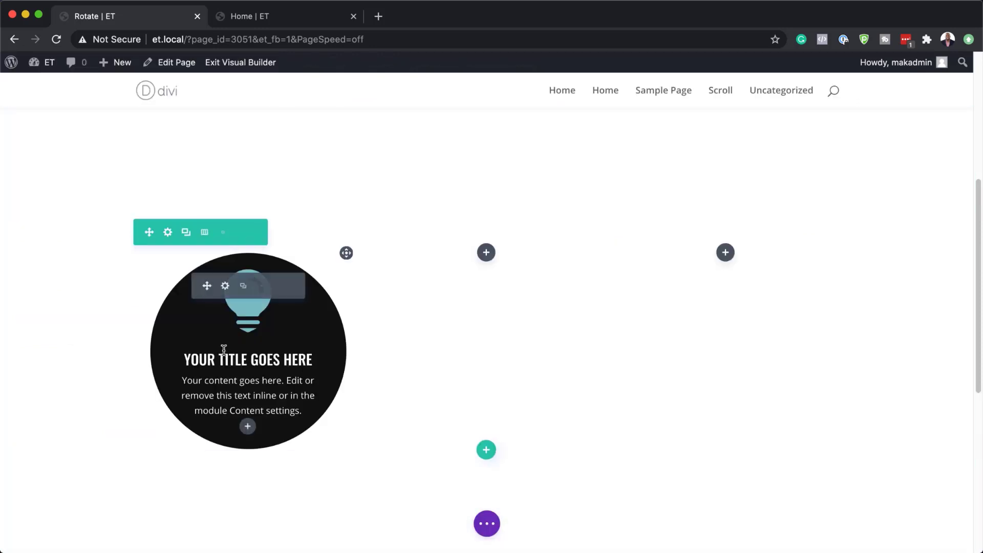
click(248, 428)
click(236, 188)
text(divi)
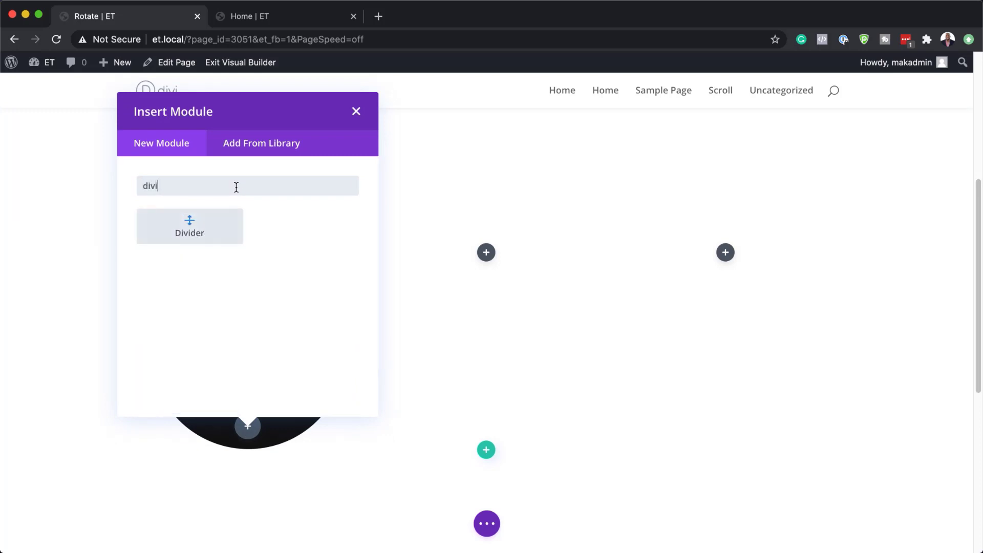
click(223, 218)
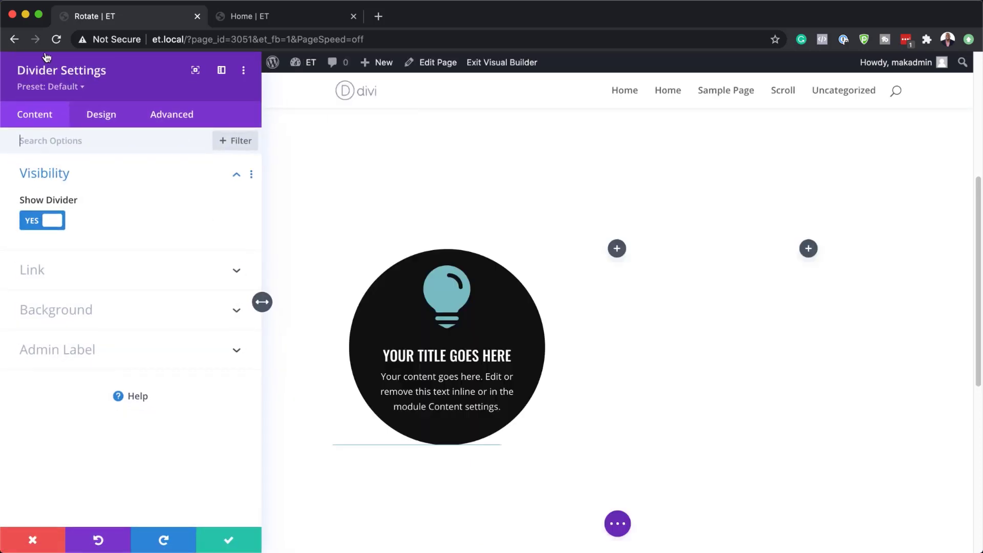
click(33, 224)
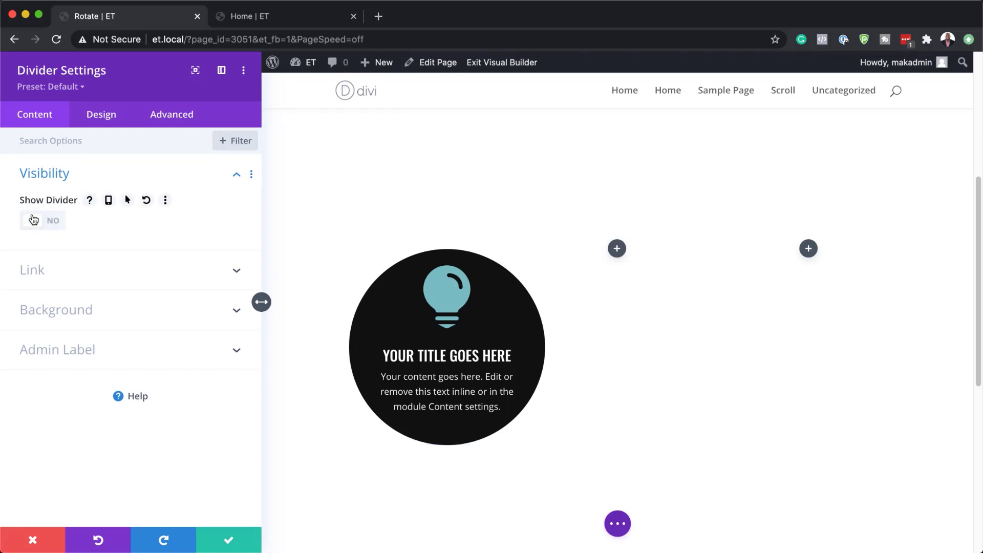
Give the divider a background gradient with #311847 as the first color and #ec4067 as the second.
click(95, 309)
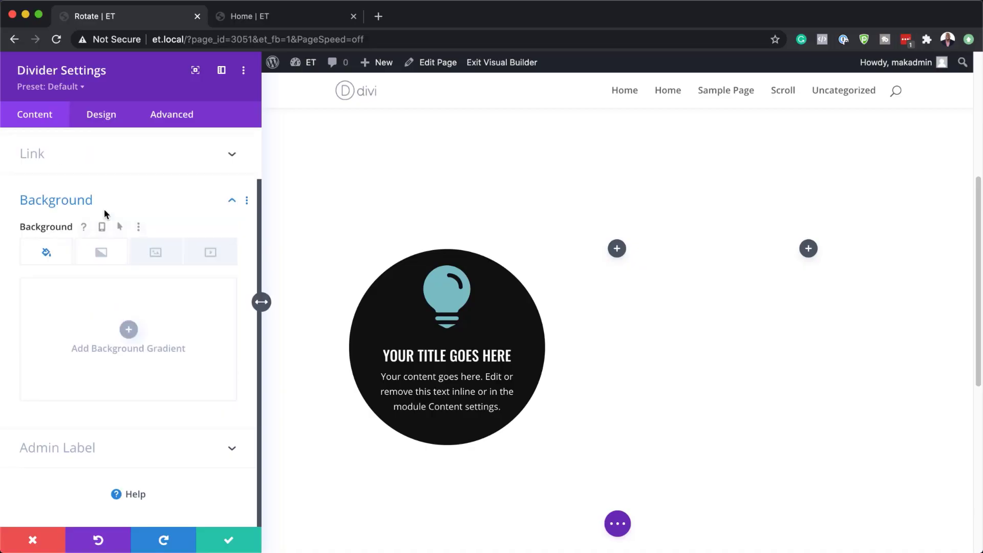
click(100, 249)
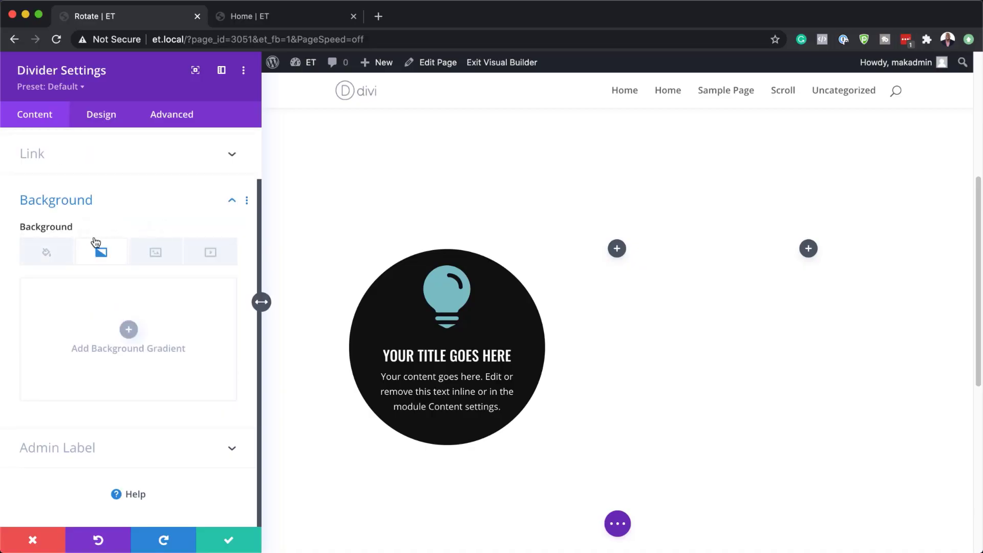
click(129, 331)
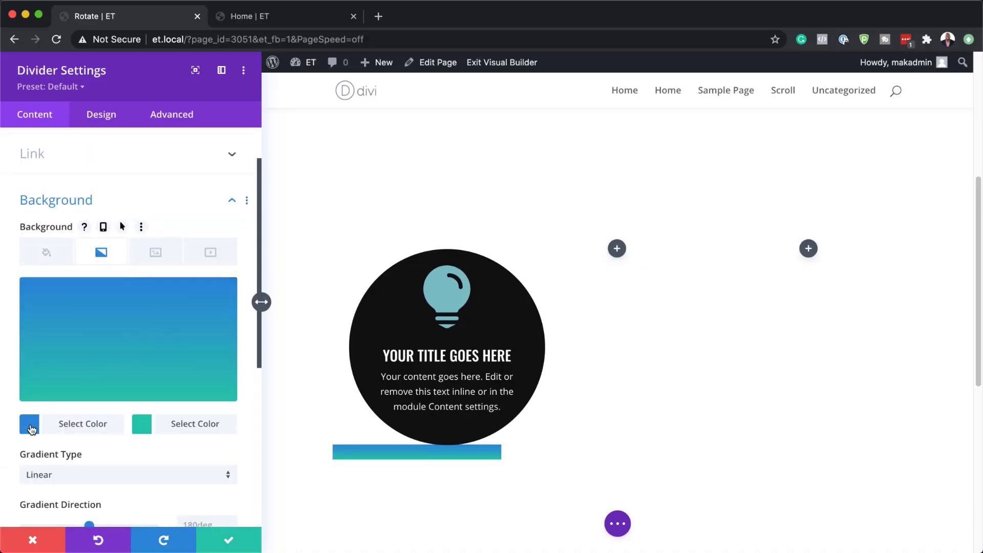
click(30, 429)
click(73, 296)
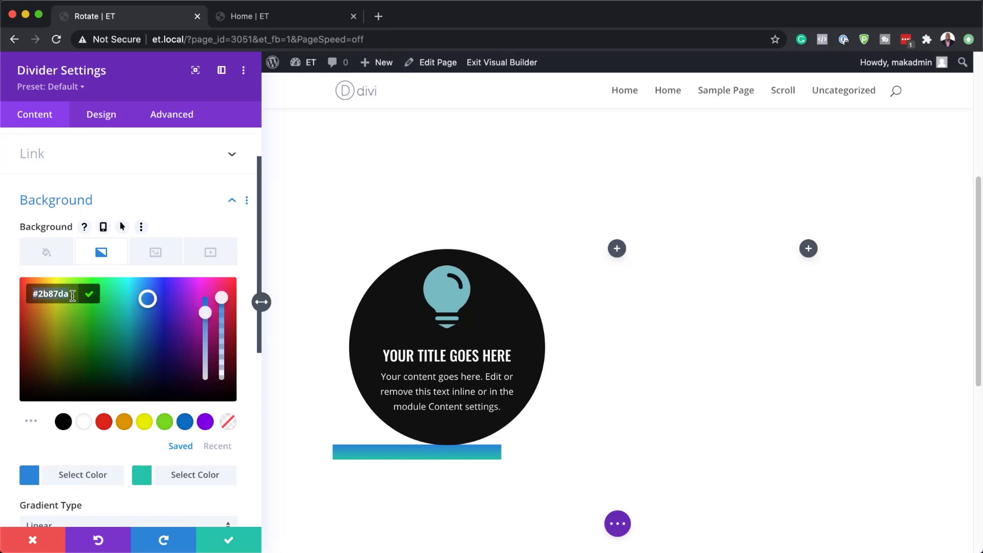
text(#311847)
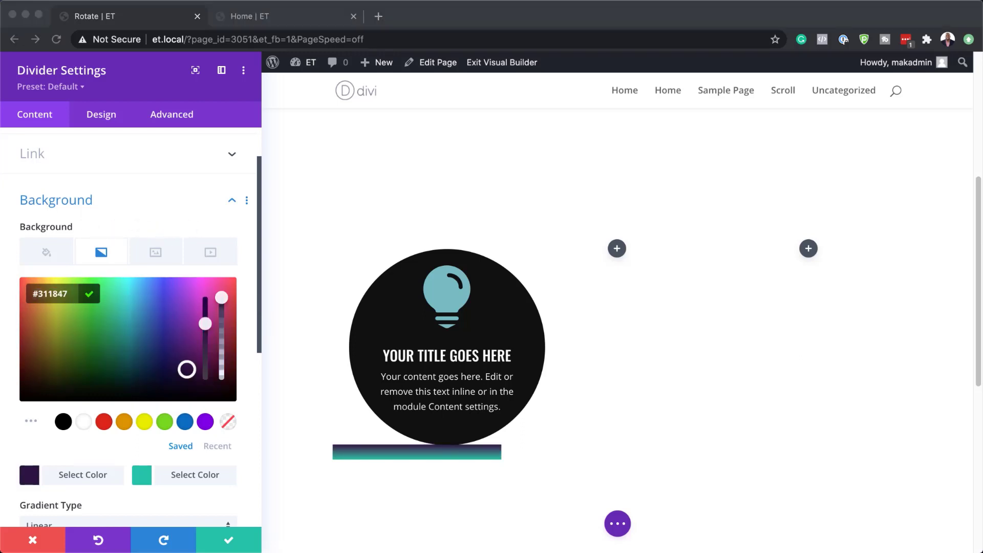
click(139, 475)
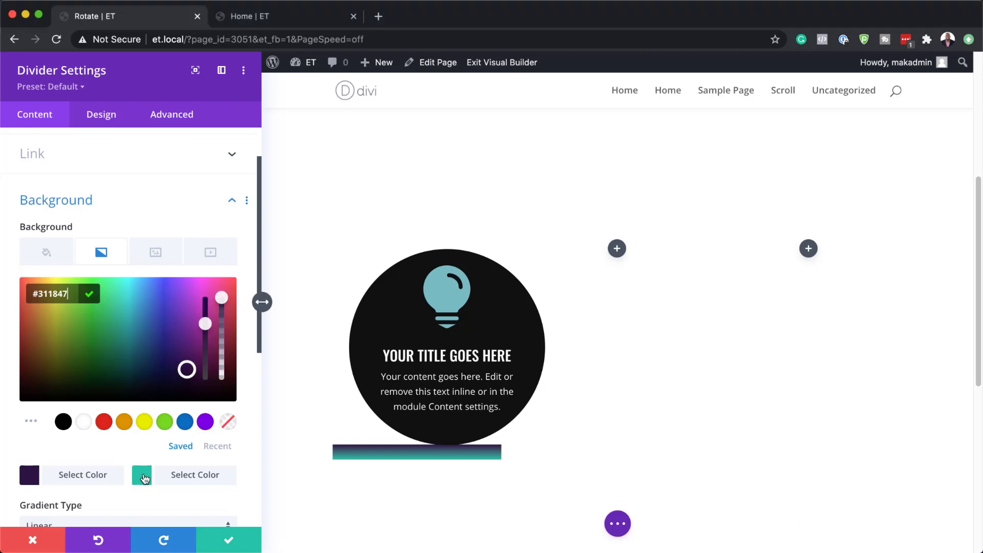
click(74, 295)
text(#ec4067)
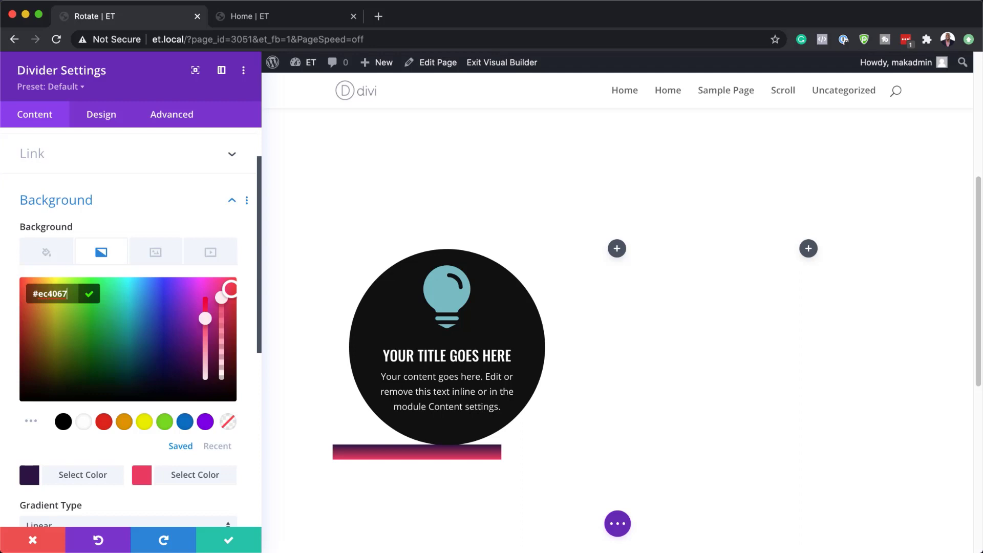
Set both the start and end positions of the divider's gradient to 50% for a hard color split.
scroll(123, 495, down, 3)
scroll(123, 495, down, 1)
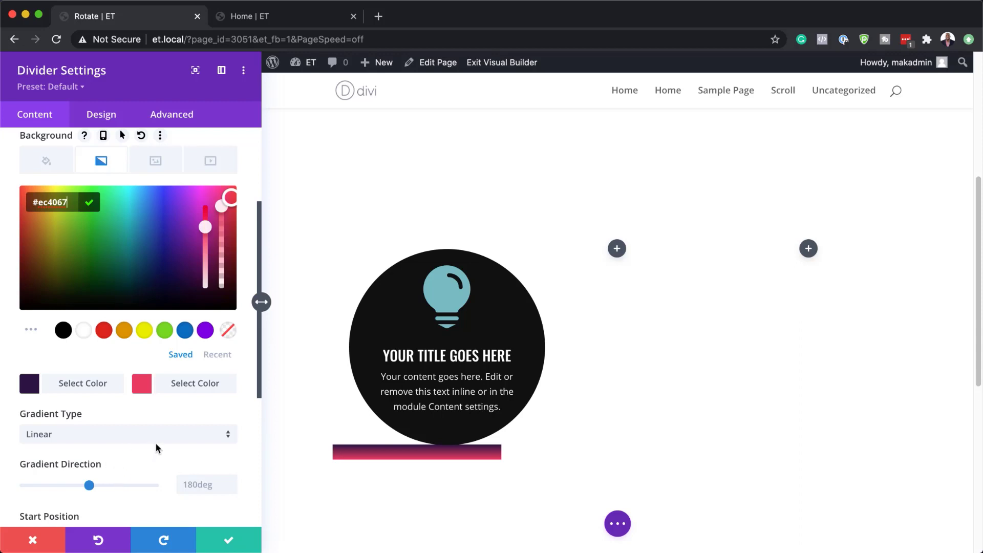
scroll(154, 451, down, 3)
scroll(154, 452, down, 1)
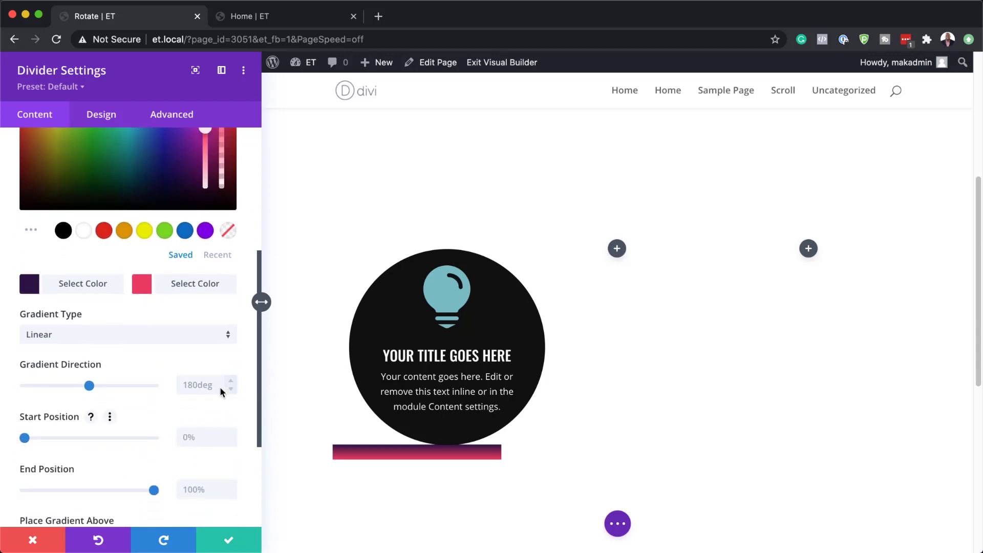
click(206, 440)
text(50)
click(206, 438)
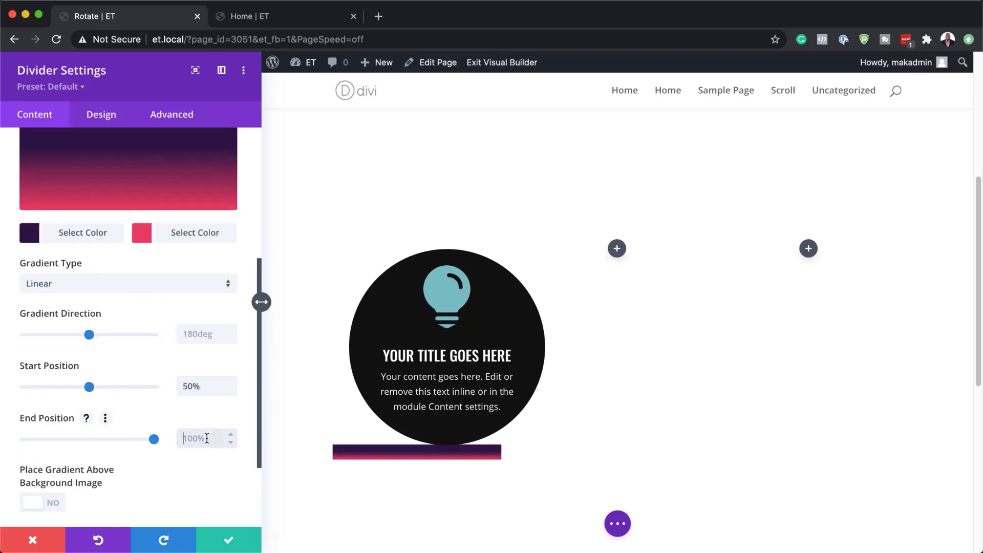
text(50)
key(Return)
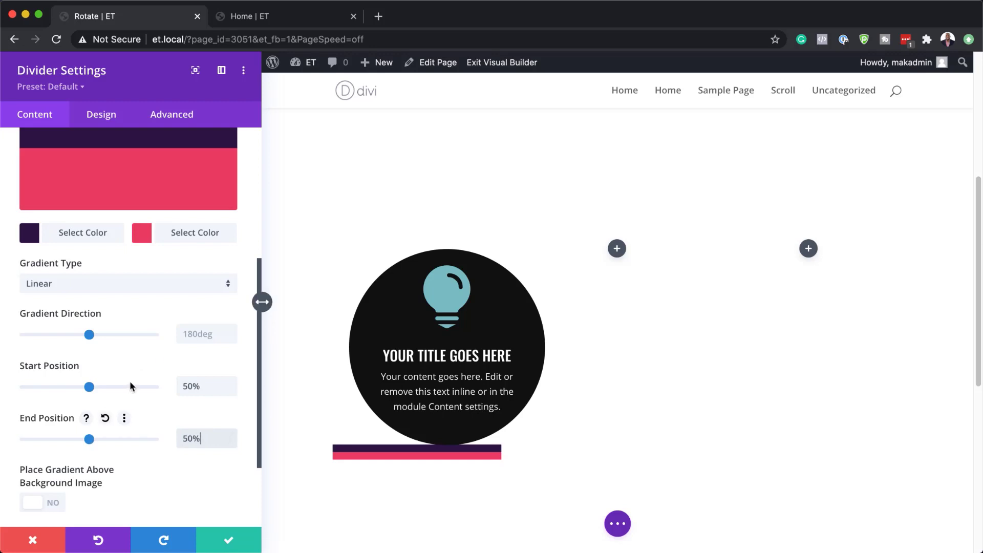
Set the divider's width, max width and height to 350px each.
click(117, 114)
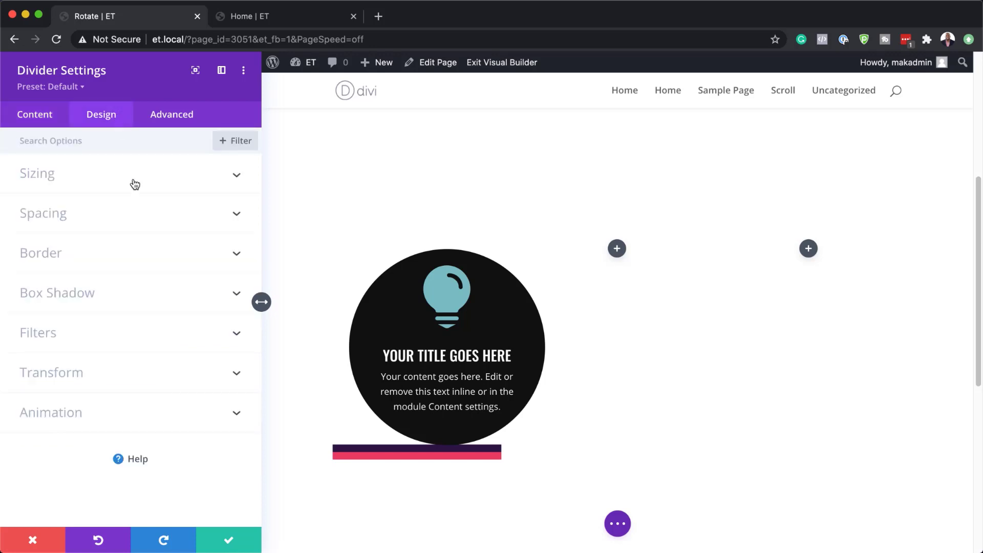
click(73, 178)
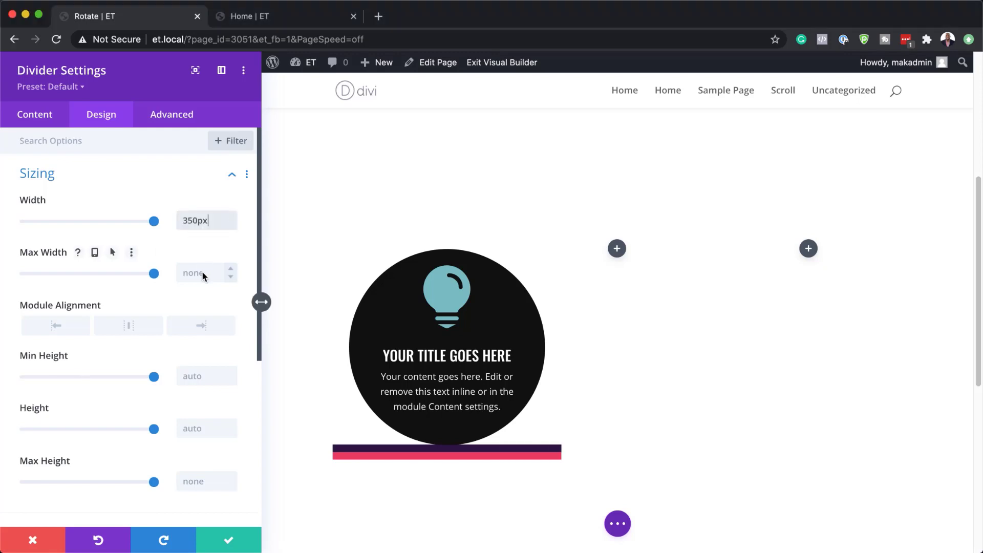
click(198, 274)
text(350px)
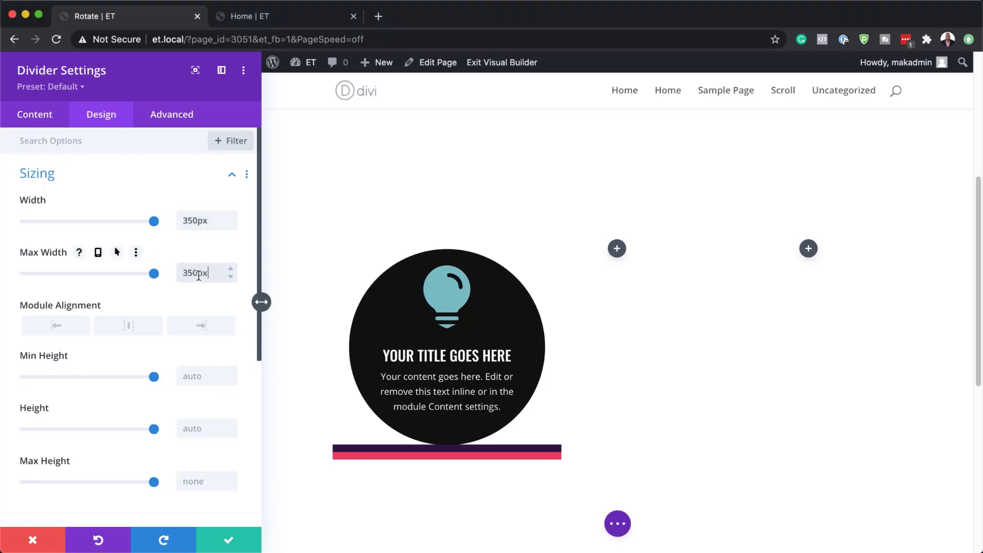
click(207, 431)
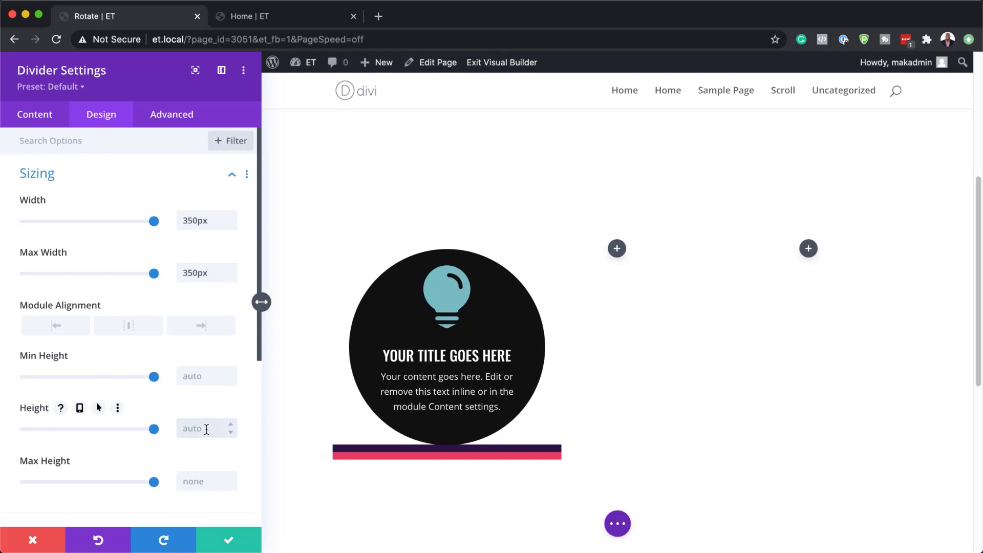
text(350px)
Round all four corners of the divider to 50% to turn it into a circle.
scroll(126, 410, down, 5)
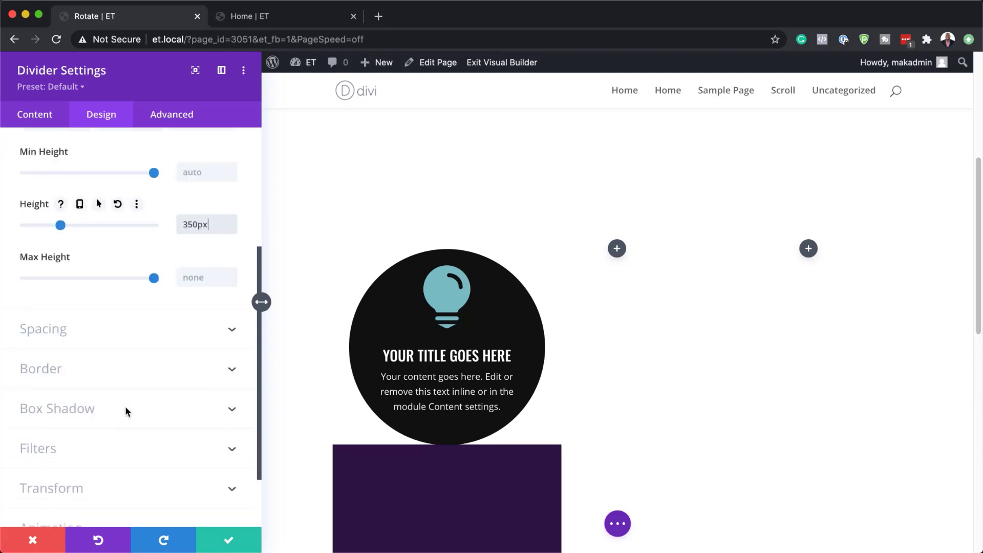
click(62, 368)
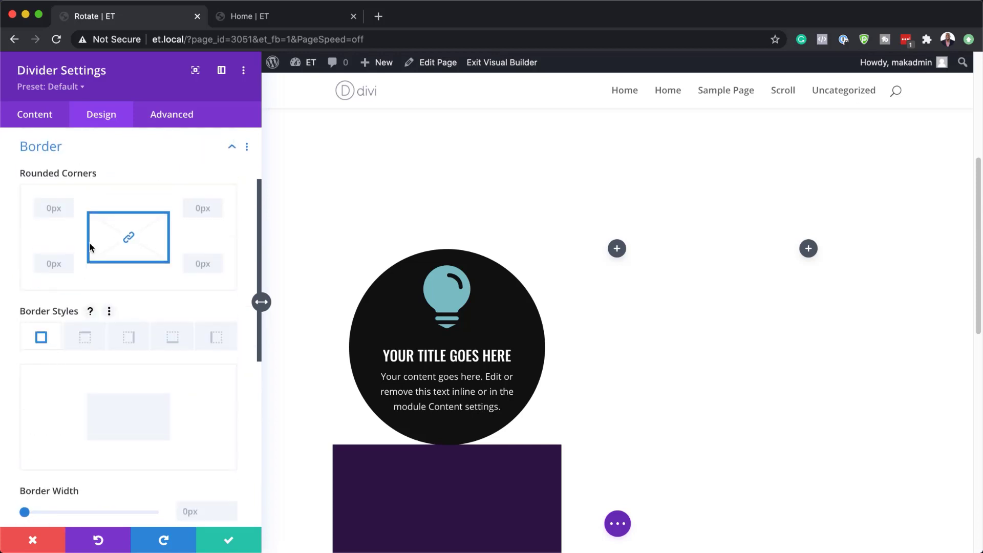
click(56, 205)
text(50%)
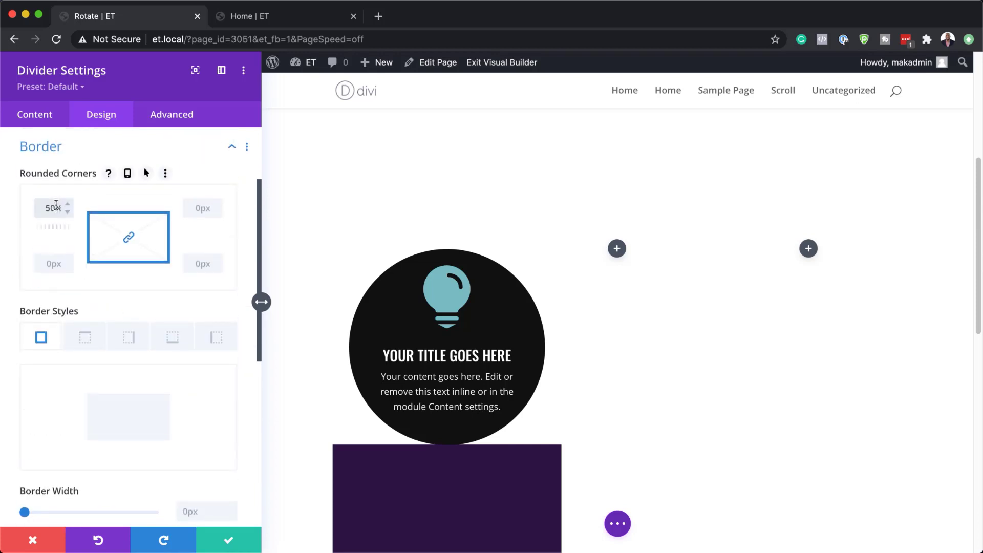
scroll(570, 478, down, 3)
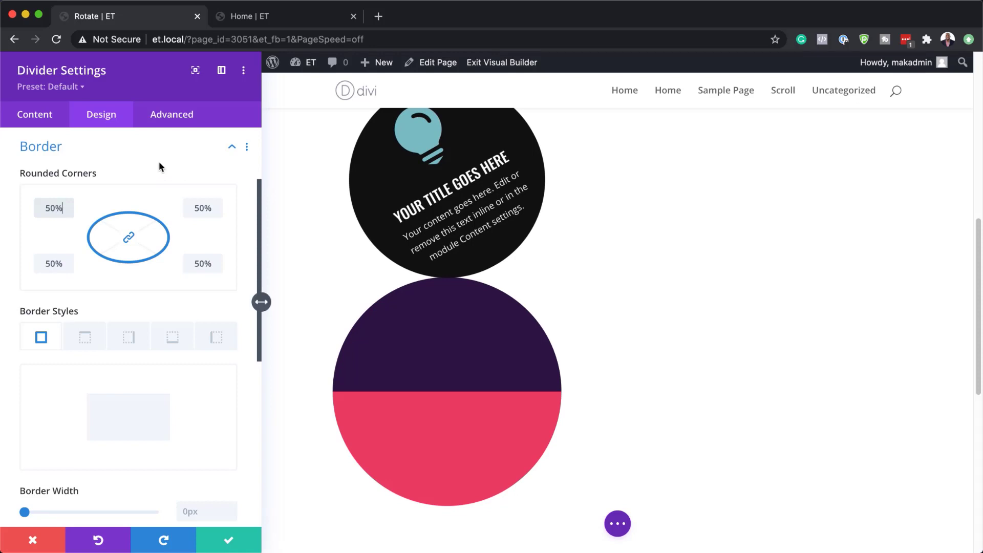
Set the divider's position to Absolute so it sits behind the blurb.
click(180, 118)
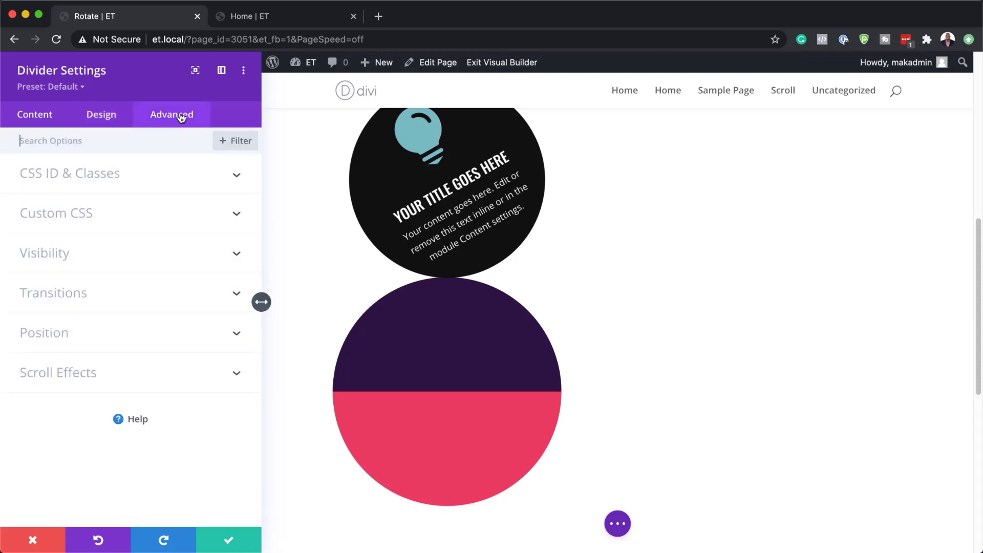
click(62, 334)
click(77, 194)
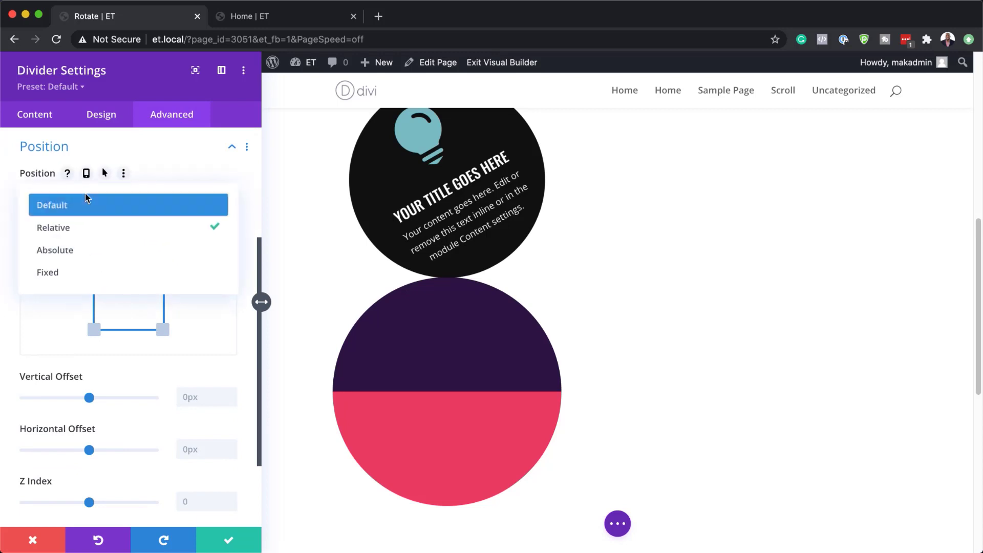
click(88, 255)
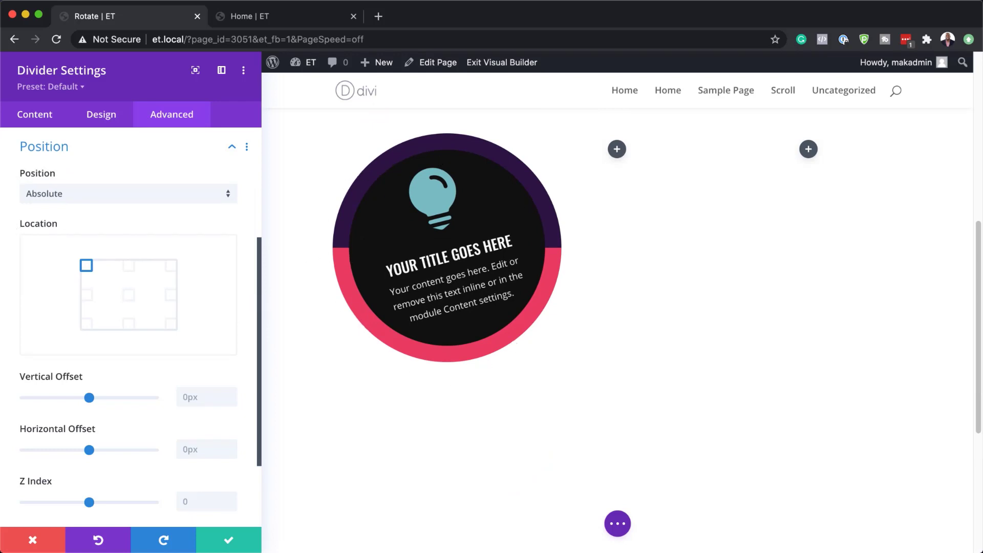
Enable the Rotating scroll transform effect for the divider.
scroll(173, 373, down, 3)
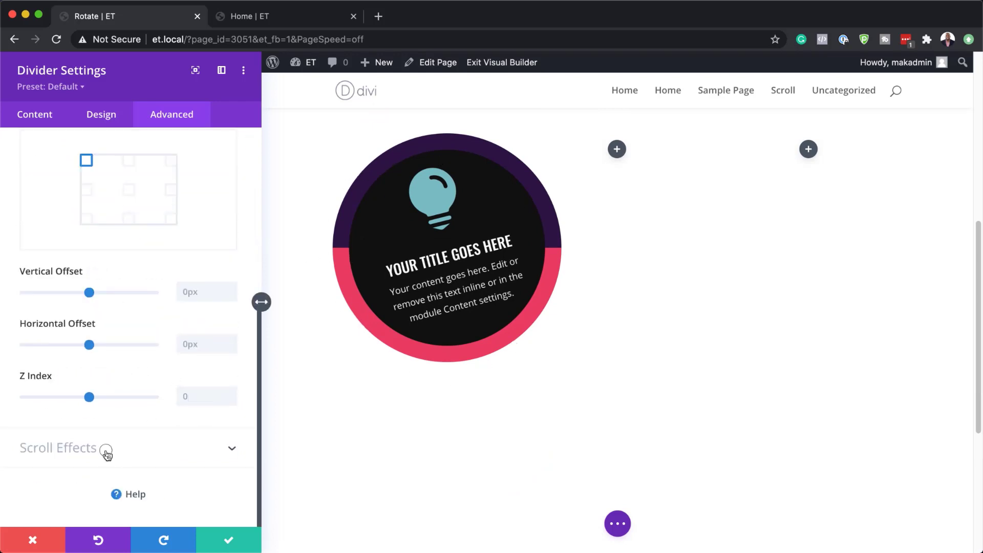
click(106, 451)
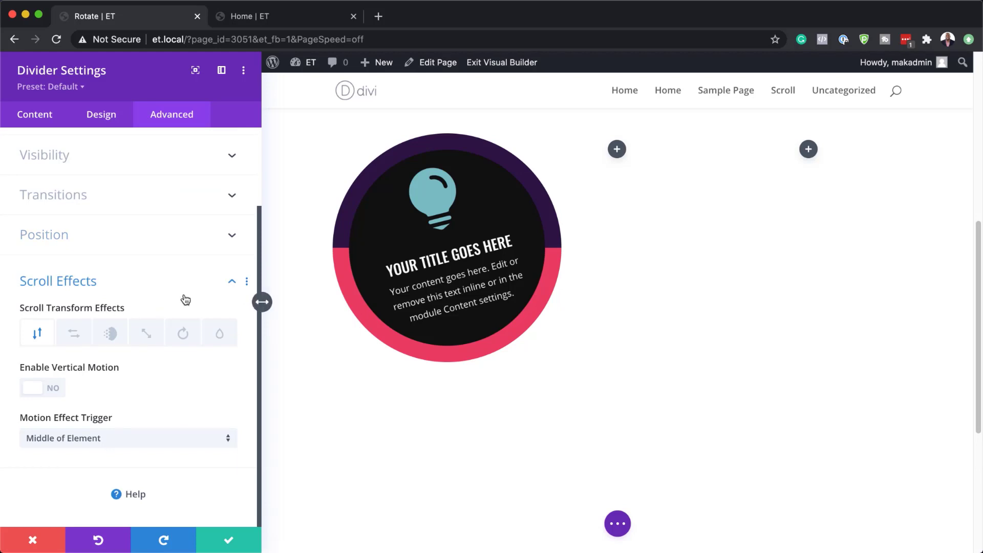
click(184, 334)
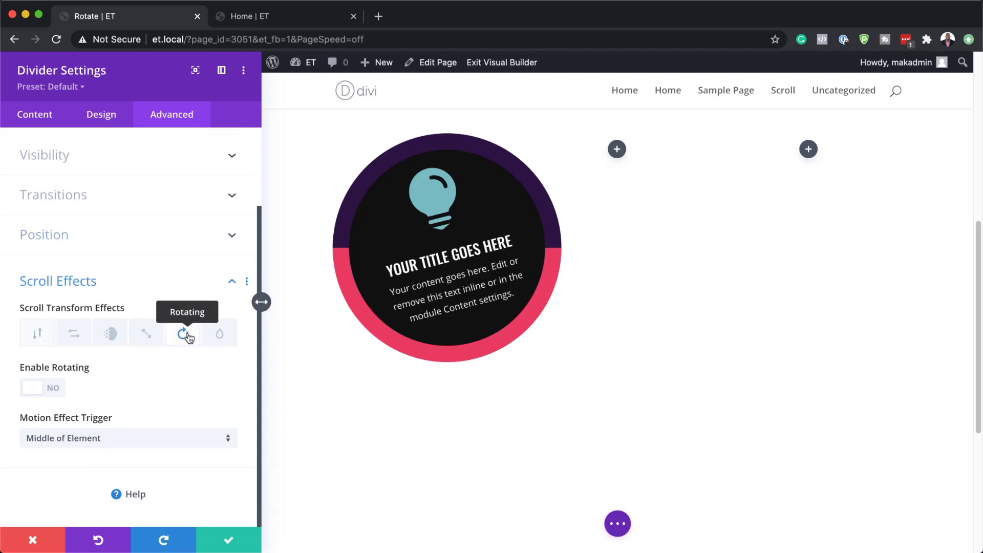
click(57, 389)
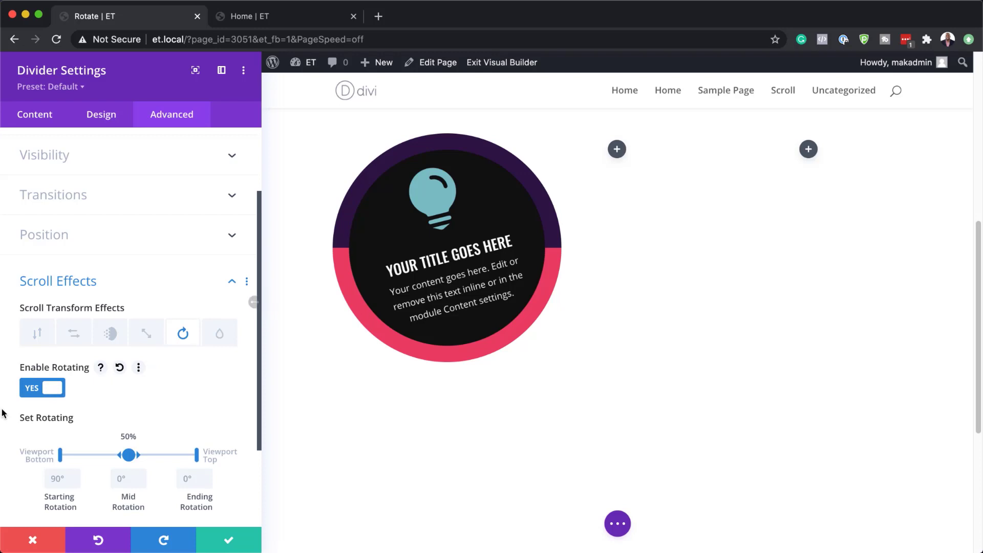
Set the divider's starting rotation to 0°, mid rotation to 45° and ending rotation to -180°, and save its settings.
click(57, 481)
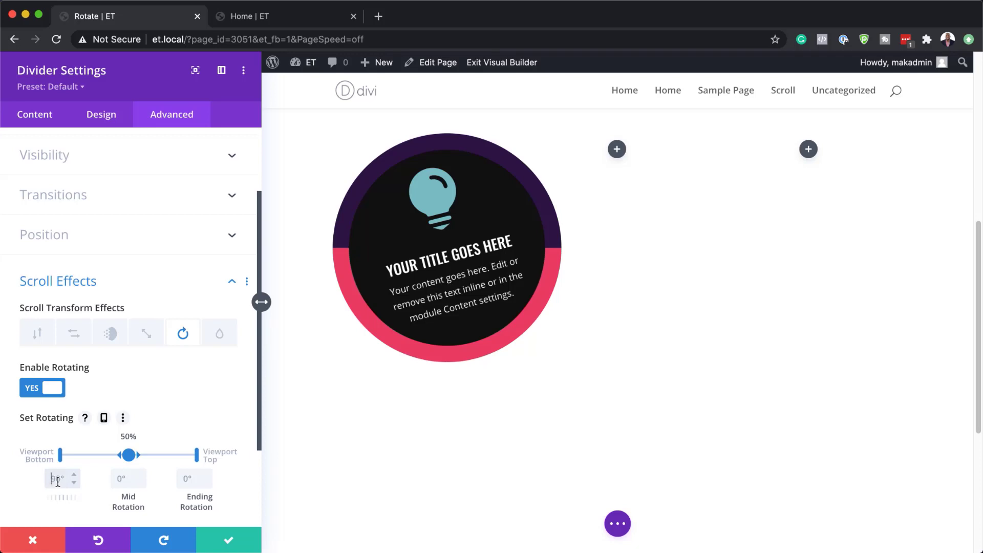
click(121, 479)
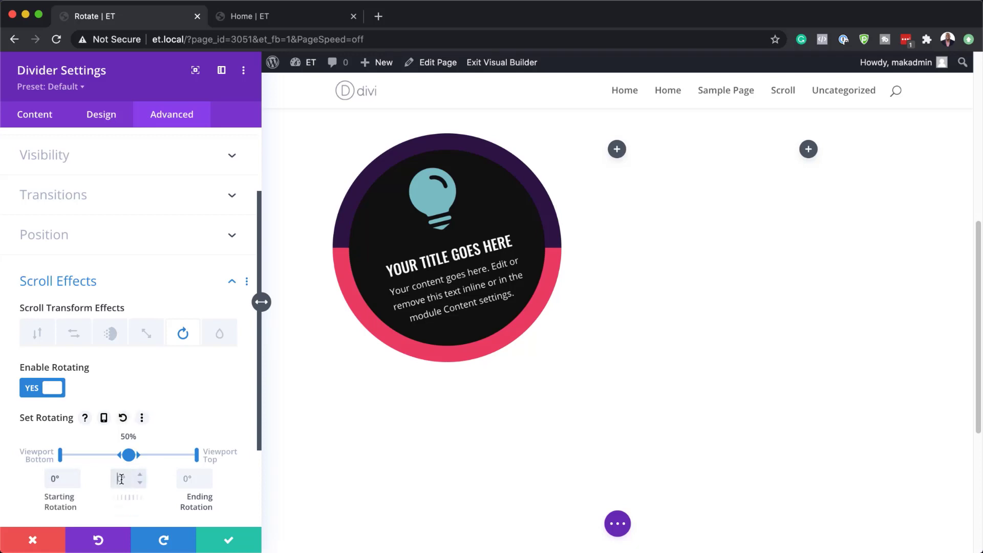
text(45)
click(189, 477)
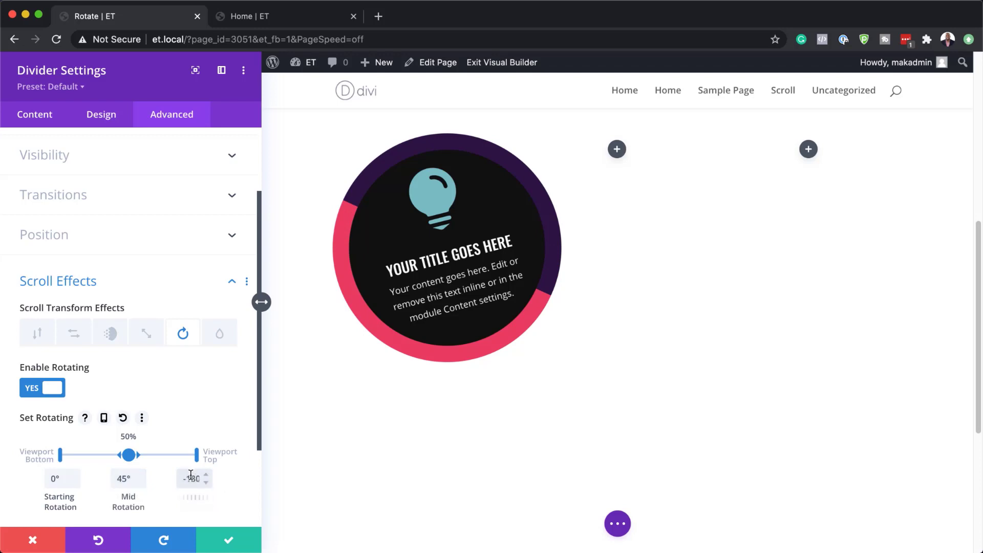
text(-180)
key(Return)
click(229, 540)
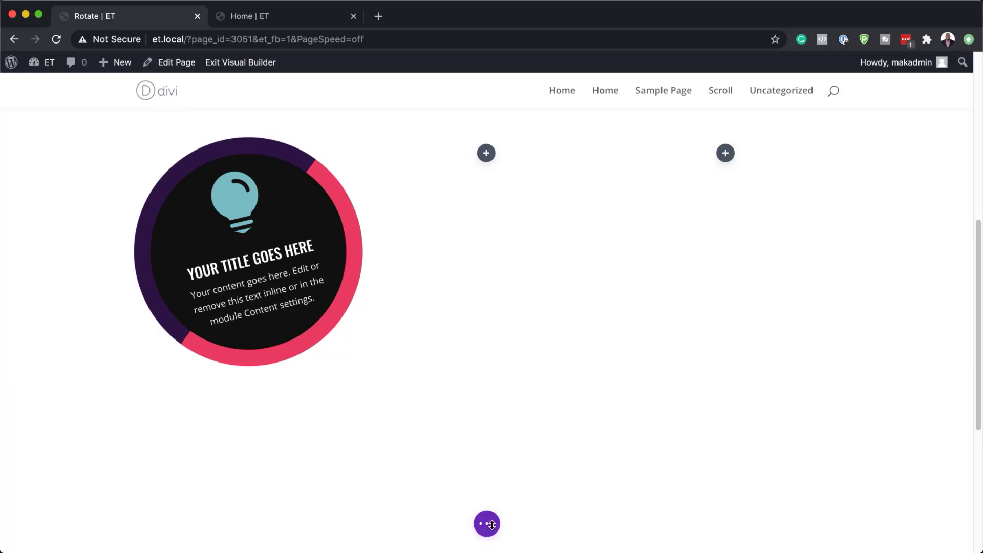
Expand the section and row in the Layers view, then duplicate the first column's divider and open the copy's settings.
click(486, 523)
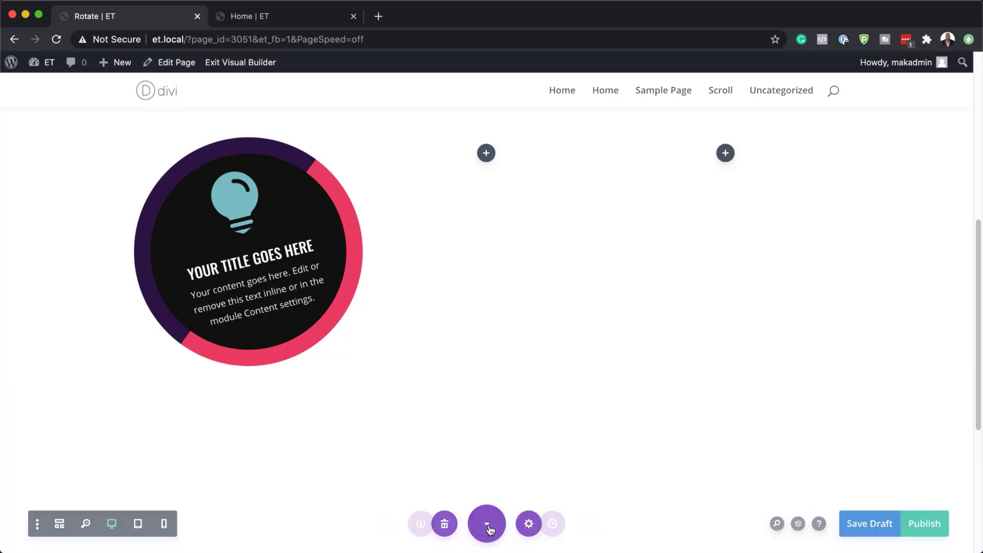
click(802, 523)
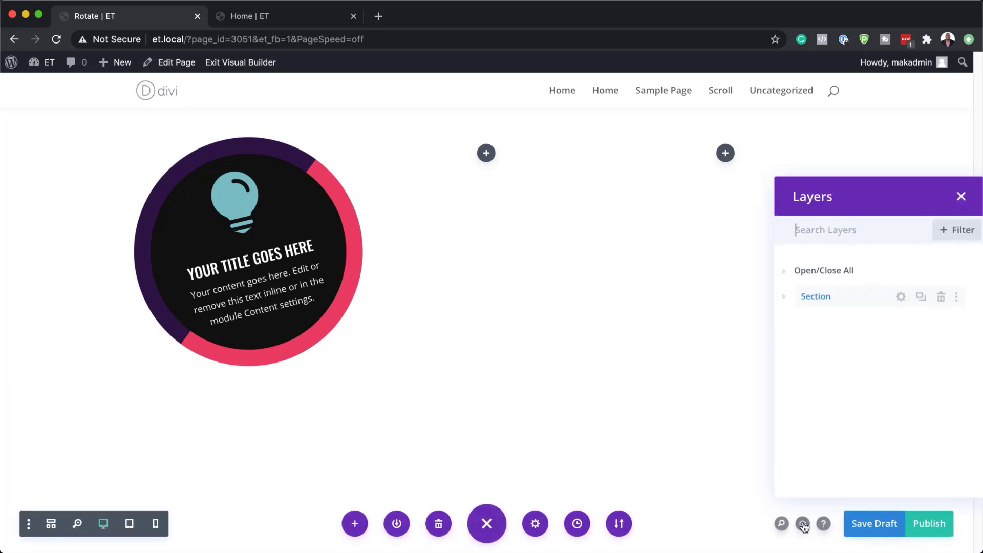
click(791, 301)
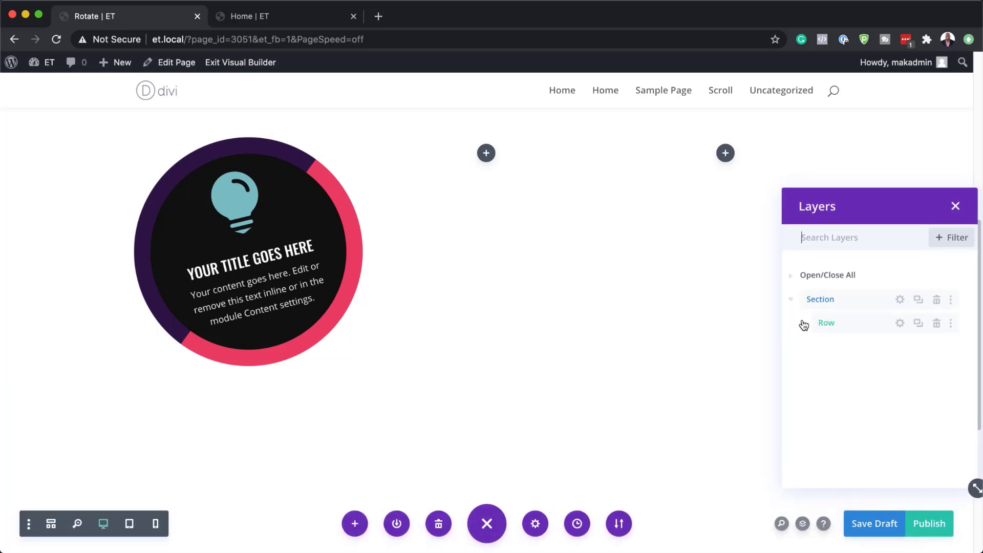
click(803, 323)
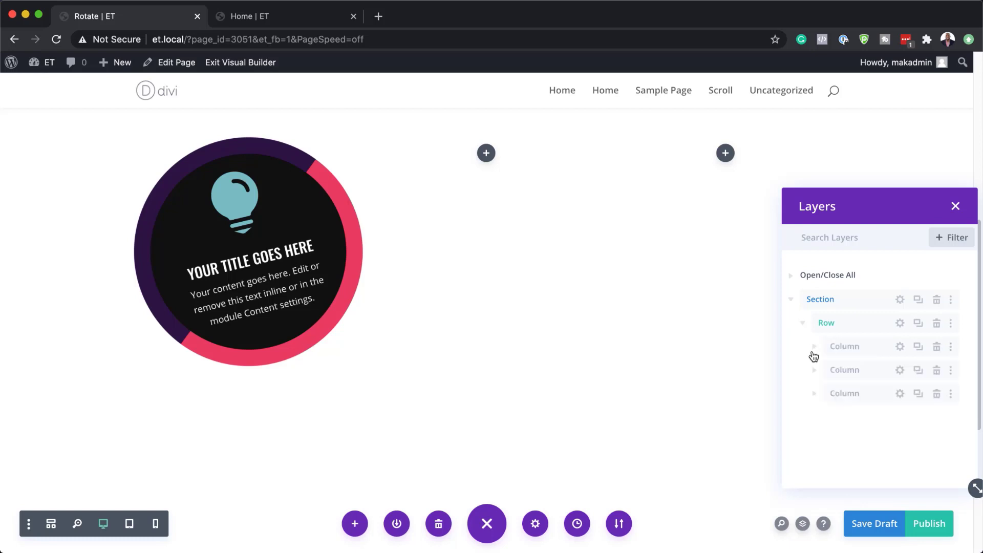
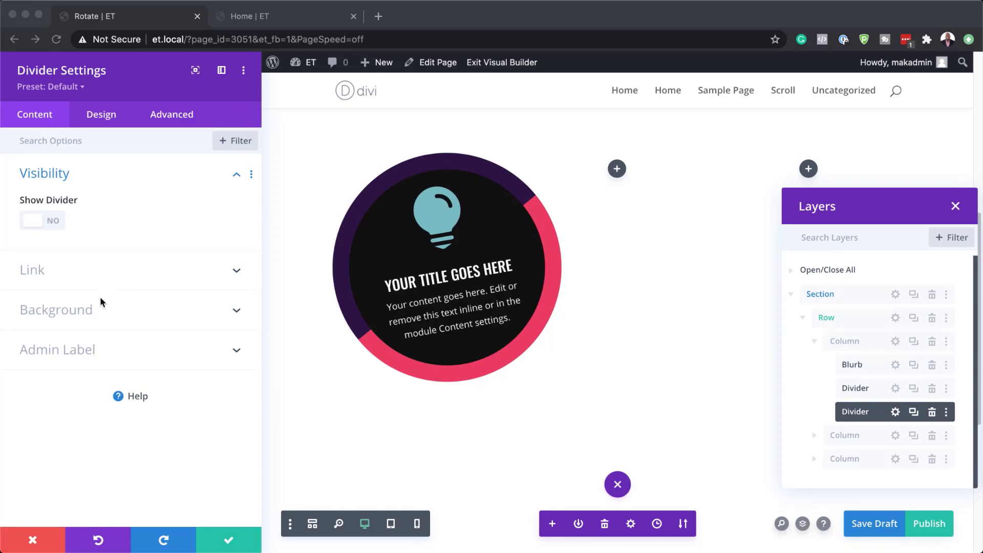
Set the first background gradient color of the duplicated divider to rgba(160,26,125,0.5).
click(94, 309)
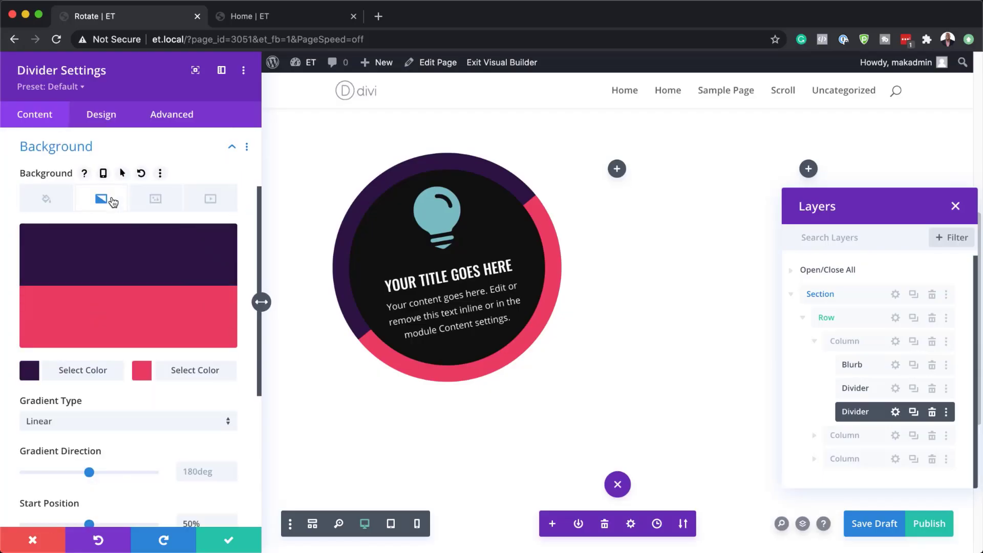
mouse_move(103, 318)
click(30, 377)
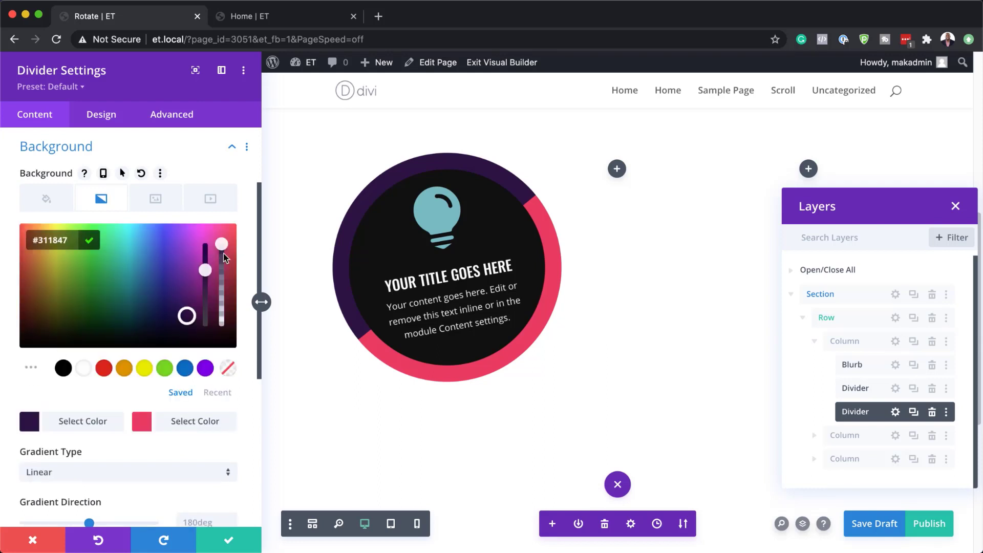
drag(221, 246, 222, 256)
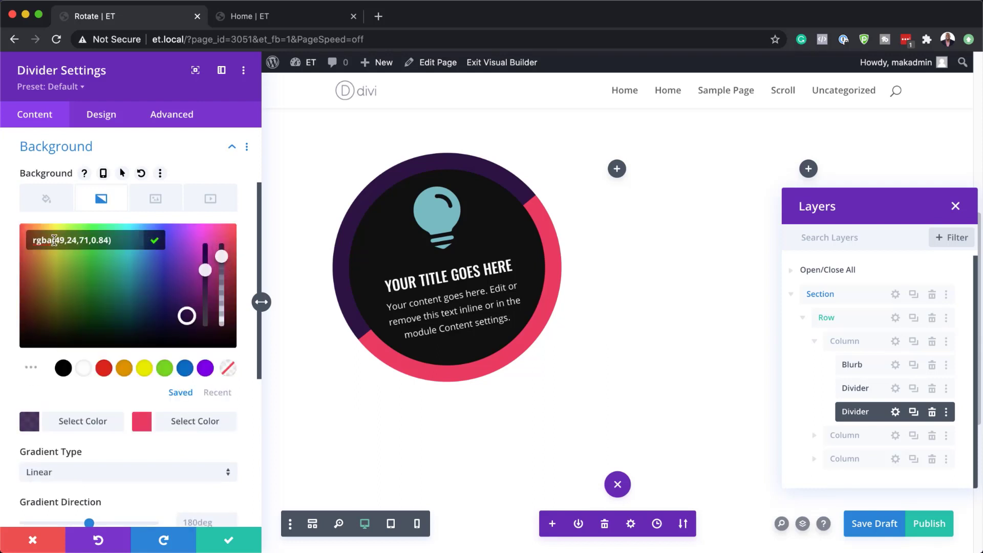
drag(59, 239, 107, 240)
text(160,26,125,0.5)
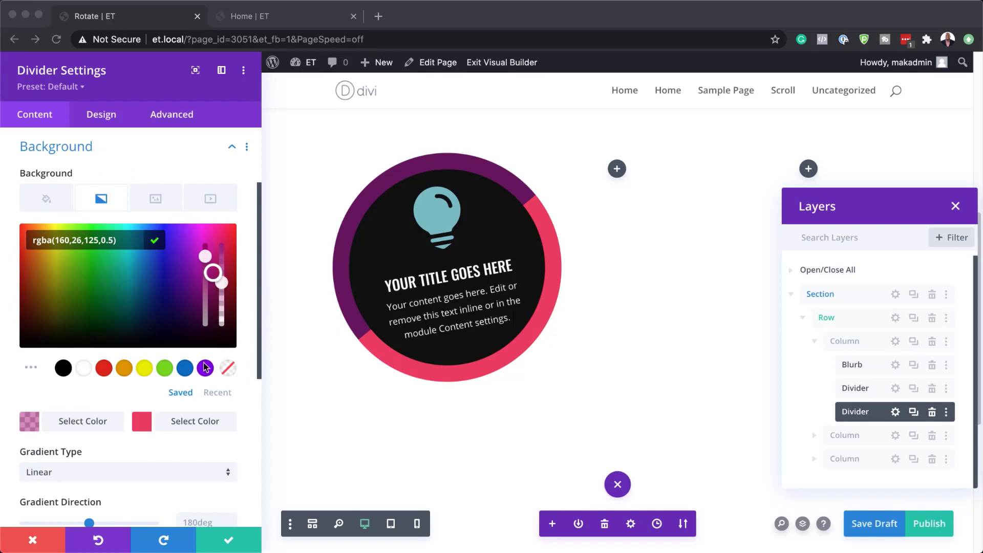
Make the duplicated divider's second background gradient color fully transparent white, rgba(255,255,255,0).
click(142, 423)
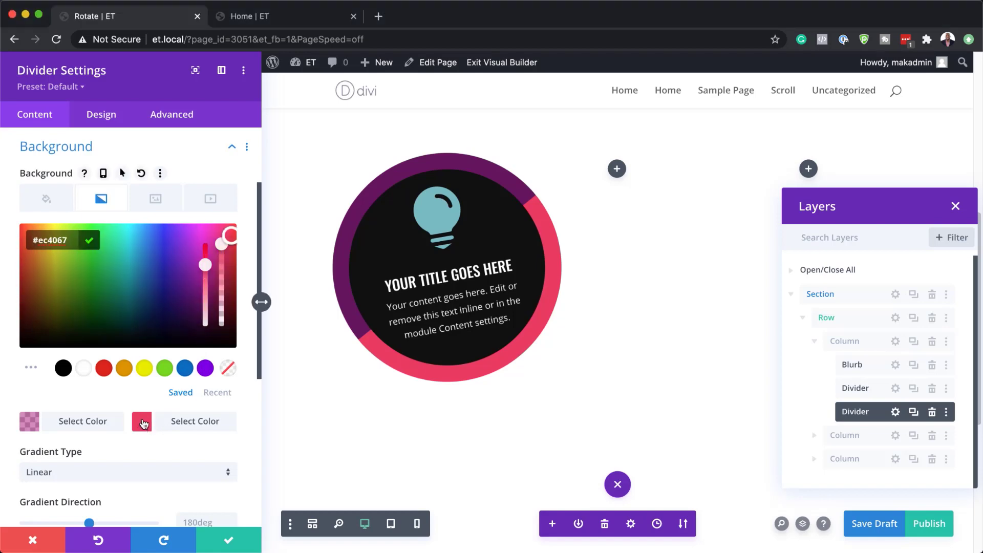
drag(221, 245, 221, 289)
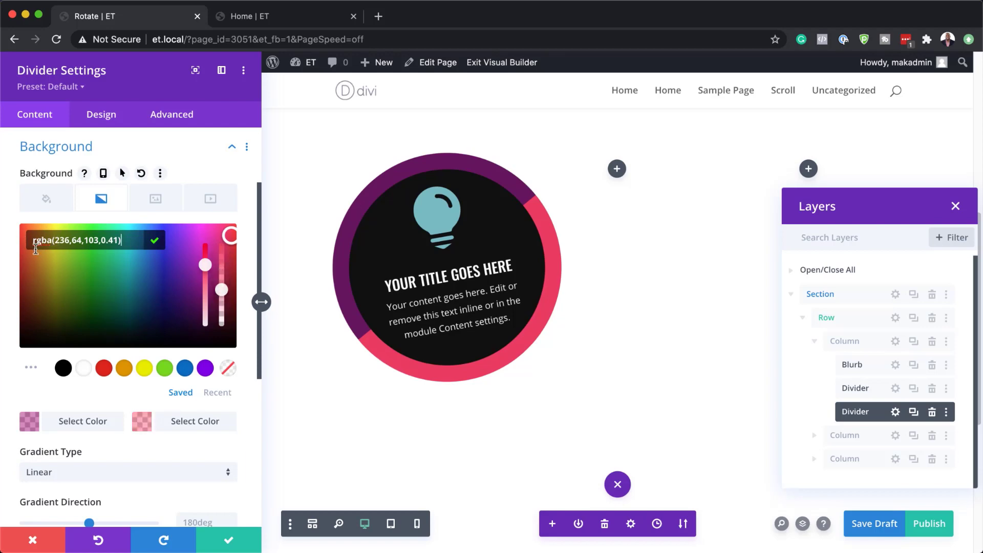
drag(53, 240, 117, 239)
text(255,255,255,0))
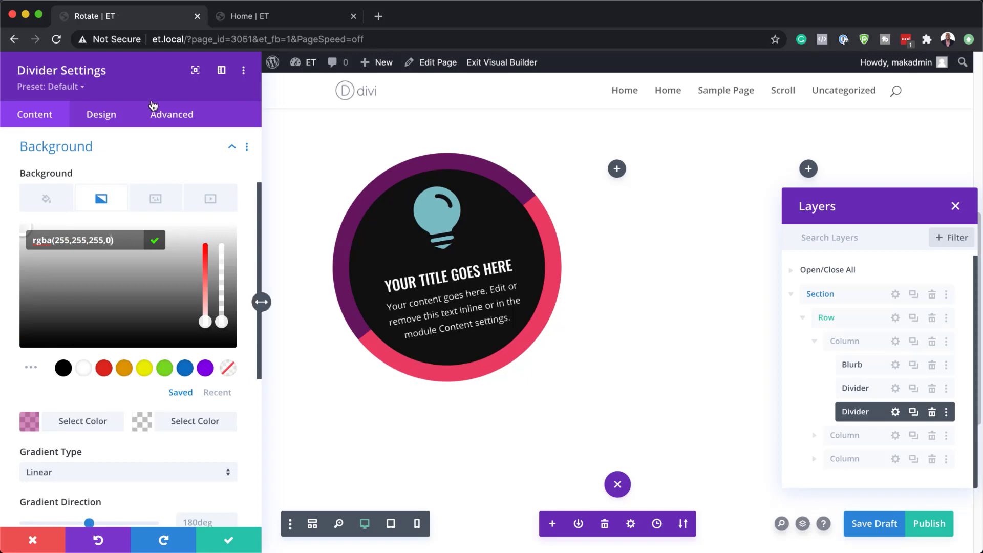
Set the duplicated divider's Rotating scroll effect to 90° mid rotation and 180° ending rotation, and save its settings.
click(167, 117)
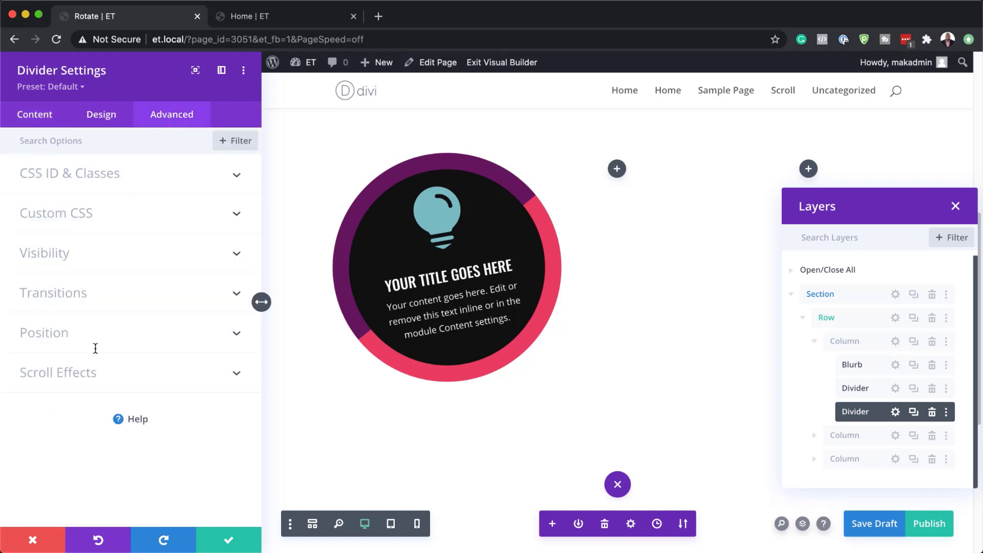
click(87, 370)
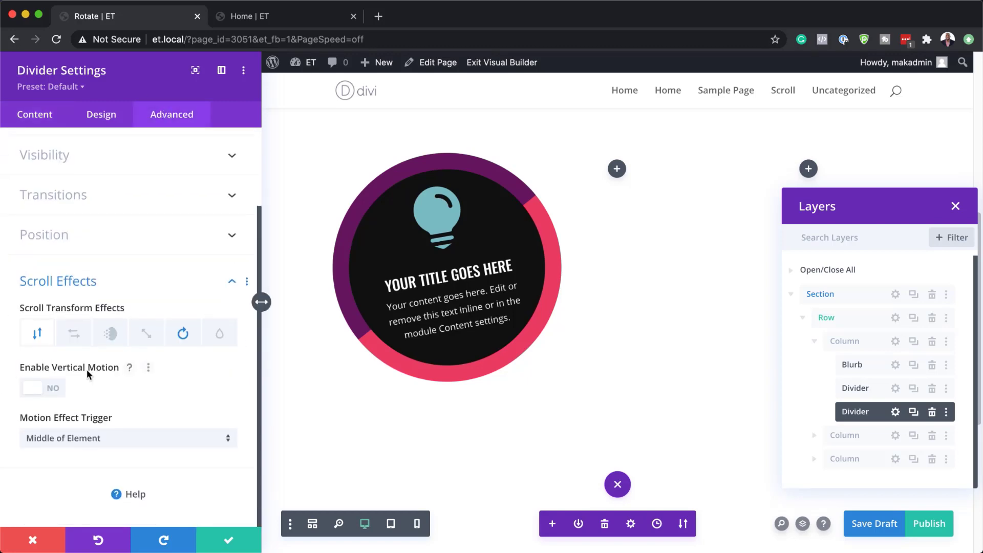
click(183, 333)
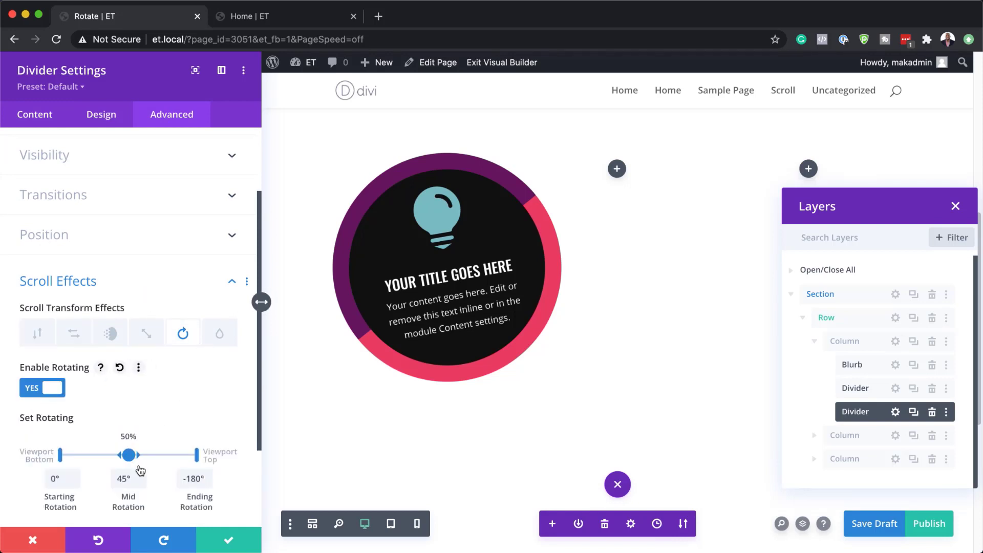
scroll(144, 472, down, 2)
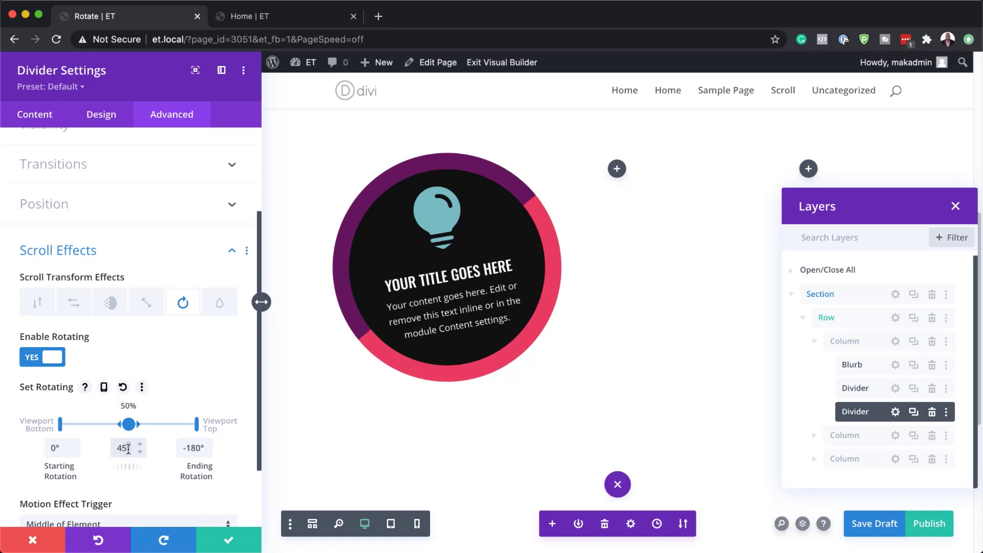
text(90)
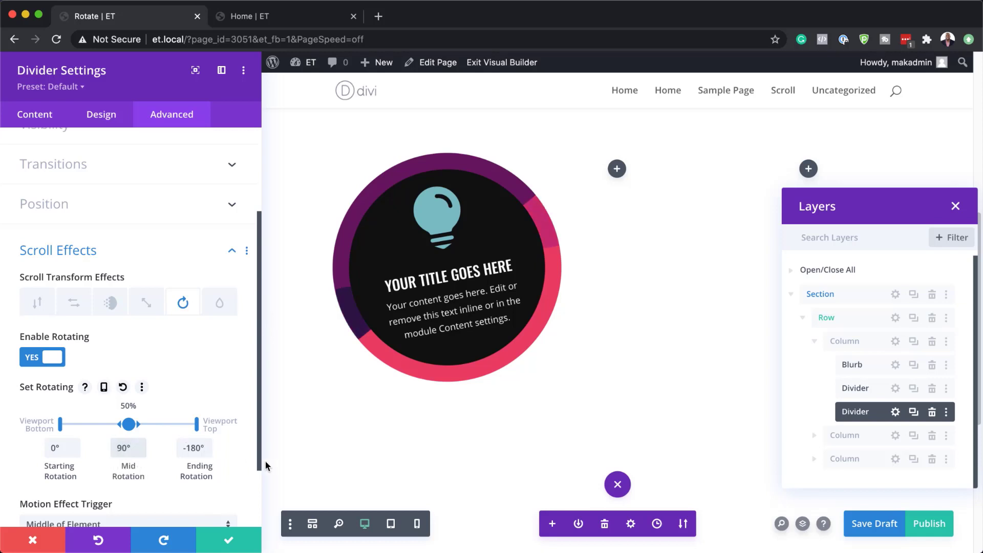
click(188, 448)
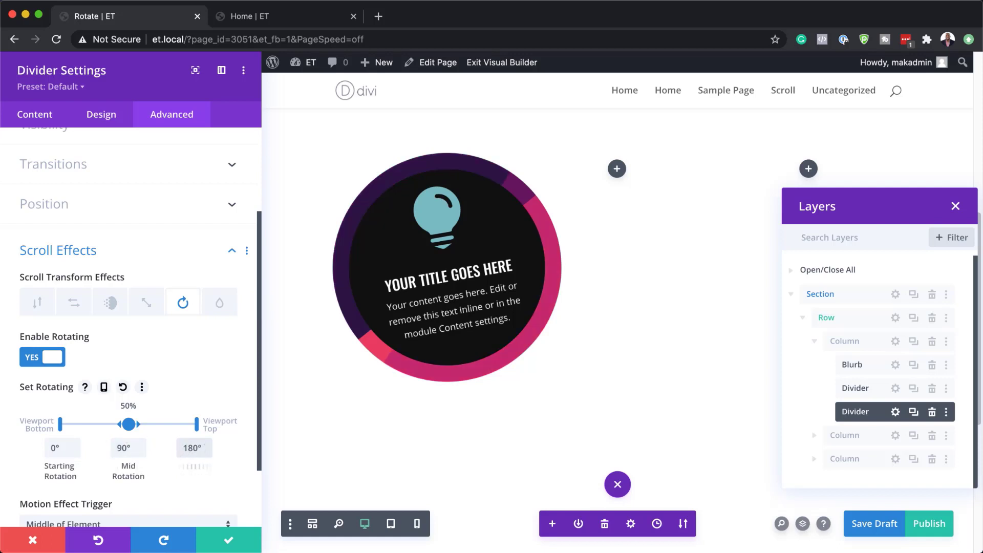
scroll(205, 447, down, 3)
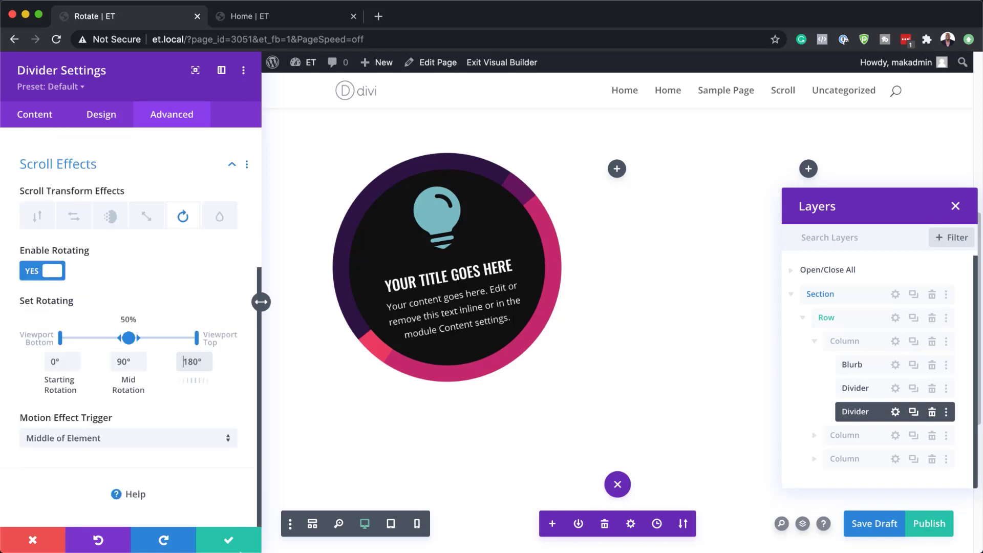
click(229, 541)
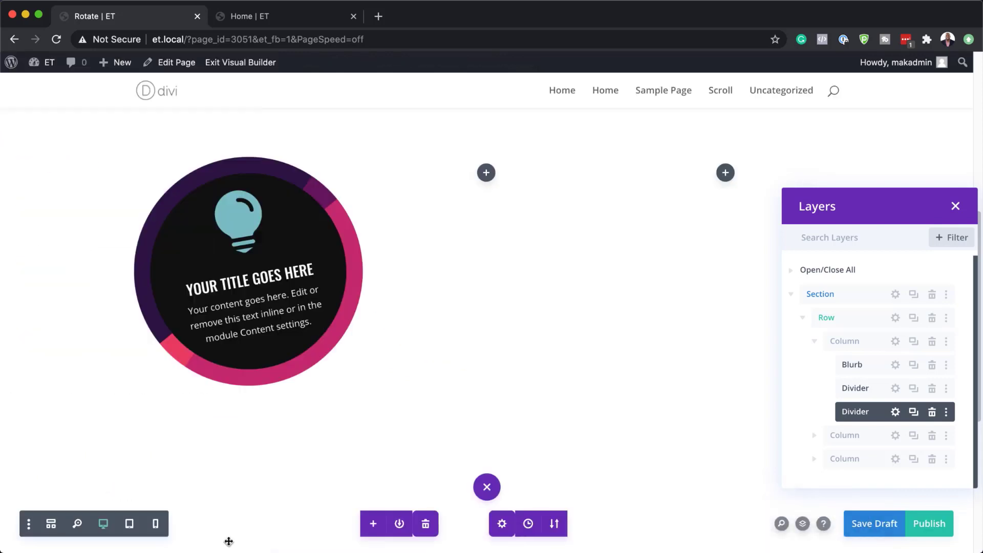
Duplicate the second divider in the first column and open the settings of the new third divider.
click(913, 412)
scroll(880, 448, down, 1)
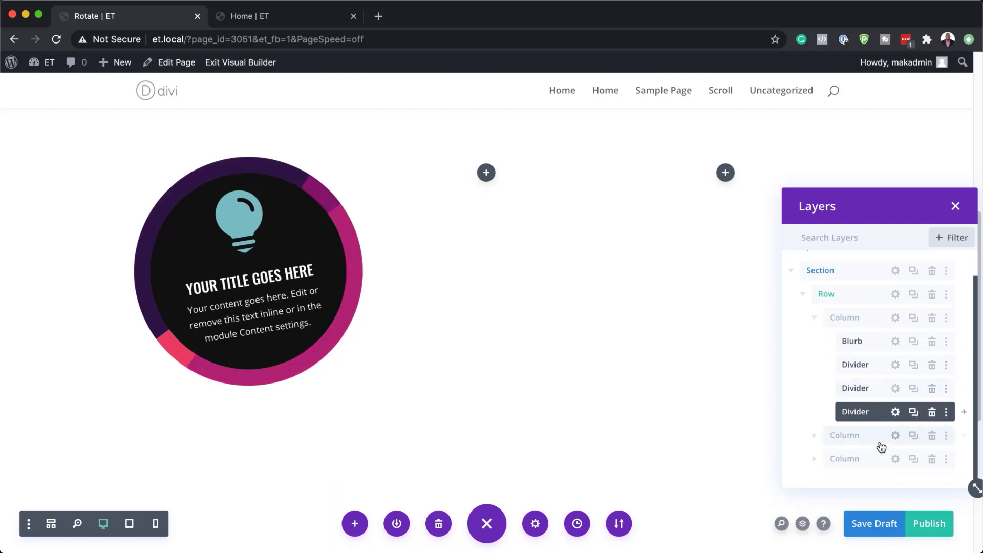
click(896, 412)
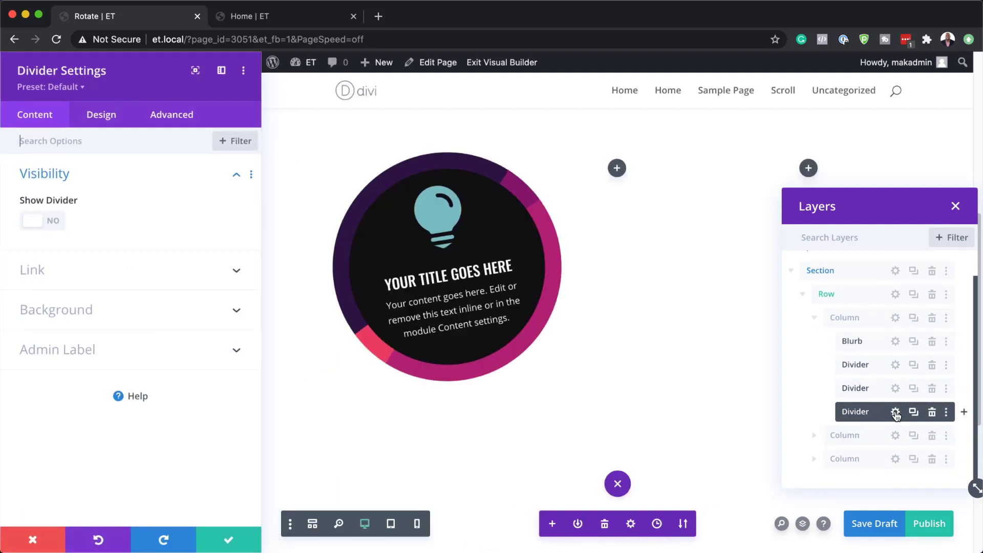
click(191, 116)
click(81, 378)
scroll(82, 379, down, 2)
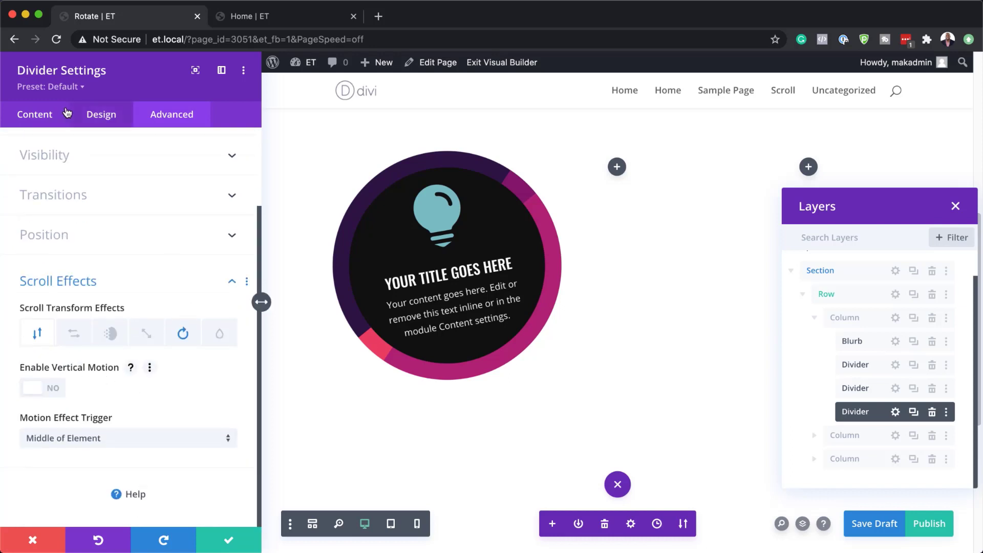
Set the third divider's first background gradient color to transparent white, rgba(255,255,255,0).
click(43, 118)
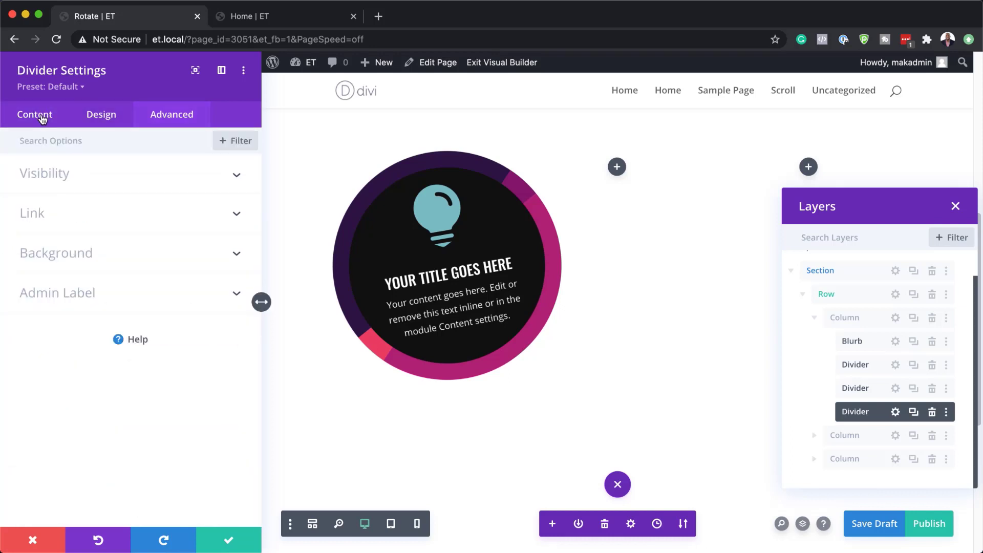
click(77, 252)
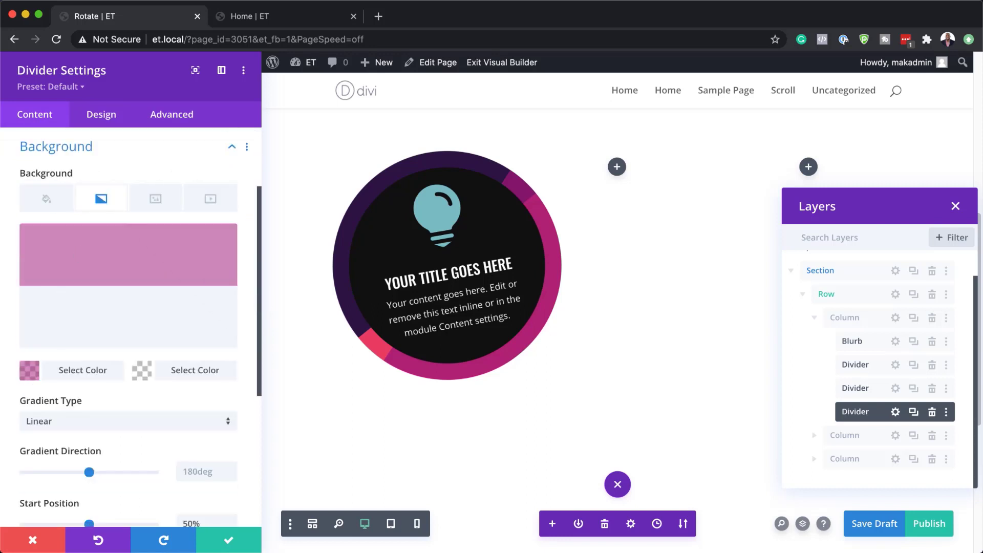
click(56, 370)
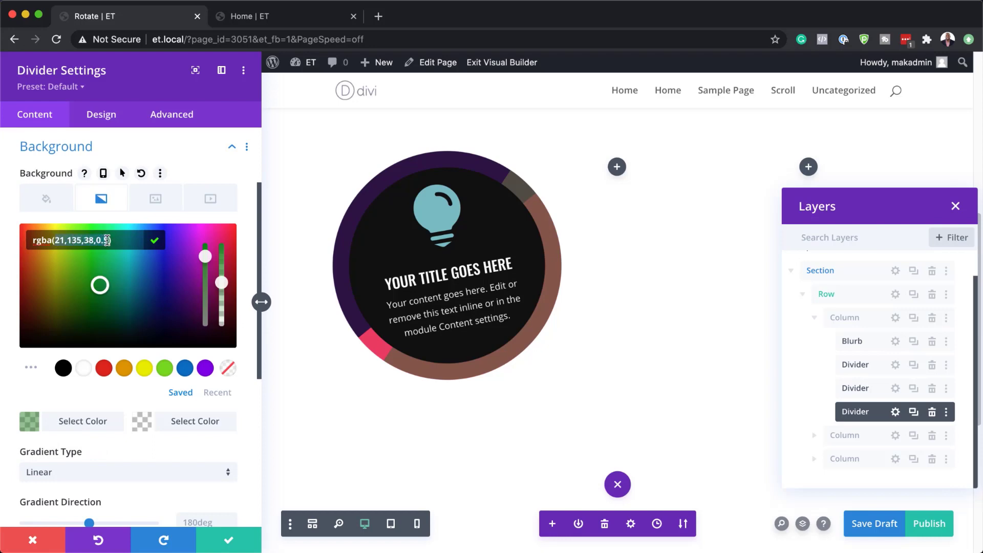
key(ctrl+a)
text(rgba(255,255,255,0))
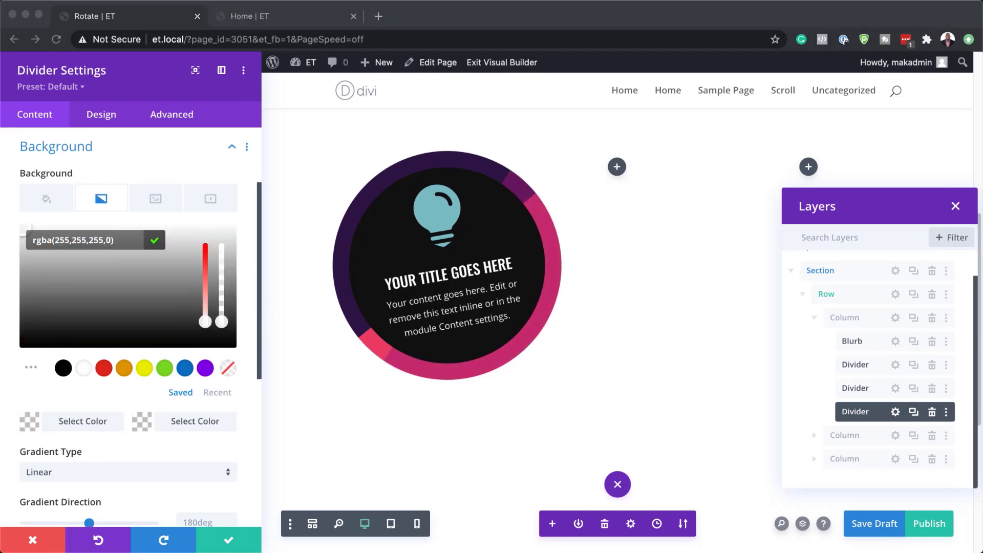
Set the third divider's second background gradient color to rgba(41,196,169,0.5).
key(super+Tab)
key(super+Tab)
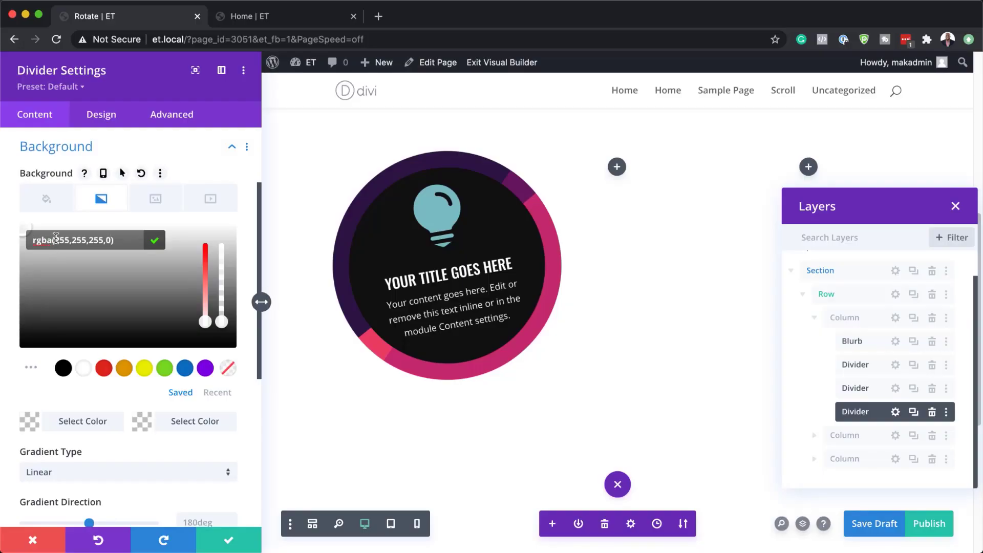
drag(56, 238, 107, 240)
text((41,196,169,0.5)
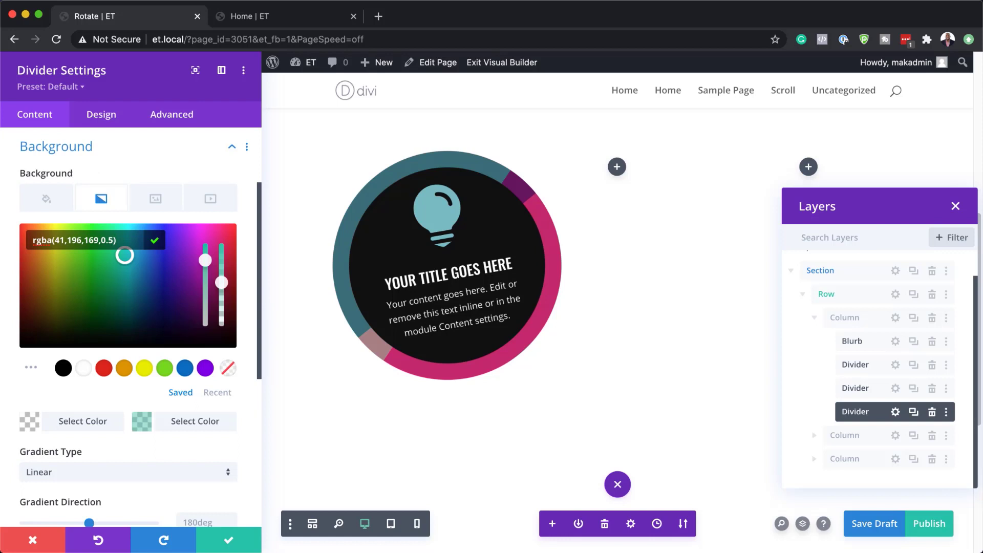
Set the third divider's Rotating scroll effect to 180° mid rotation and 360° ending rotation.
click(172, 115)
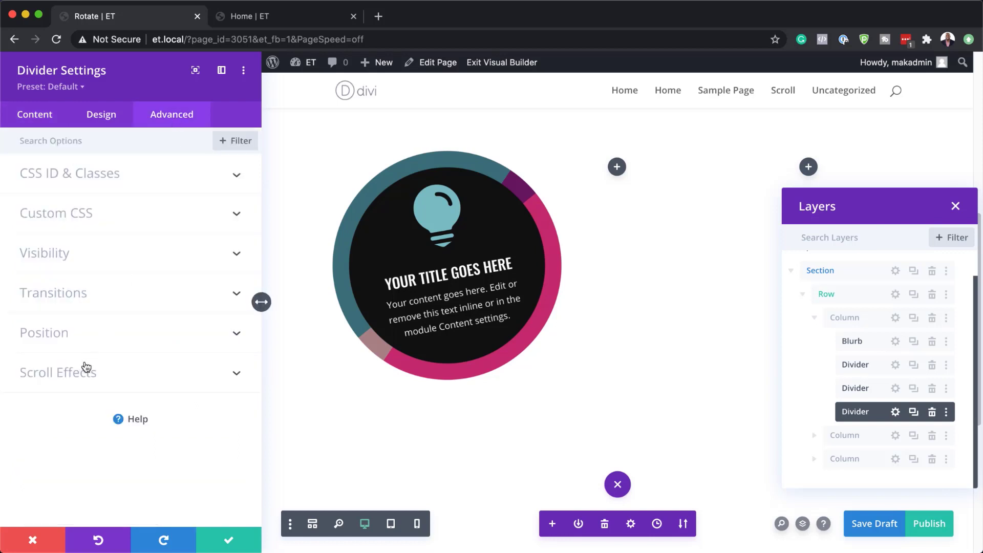
click(126, 374)
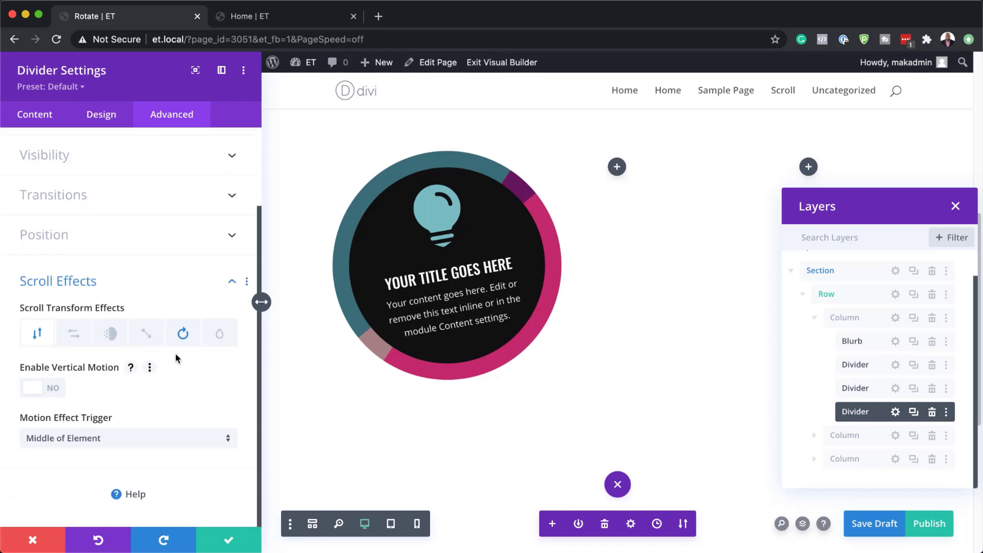
click(182, 335)
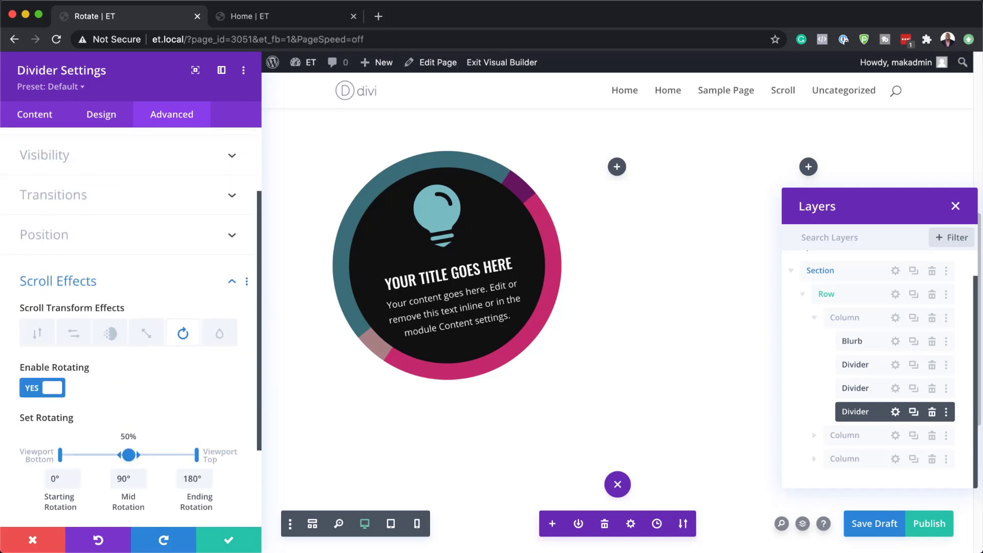
double_click(191, 478)
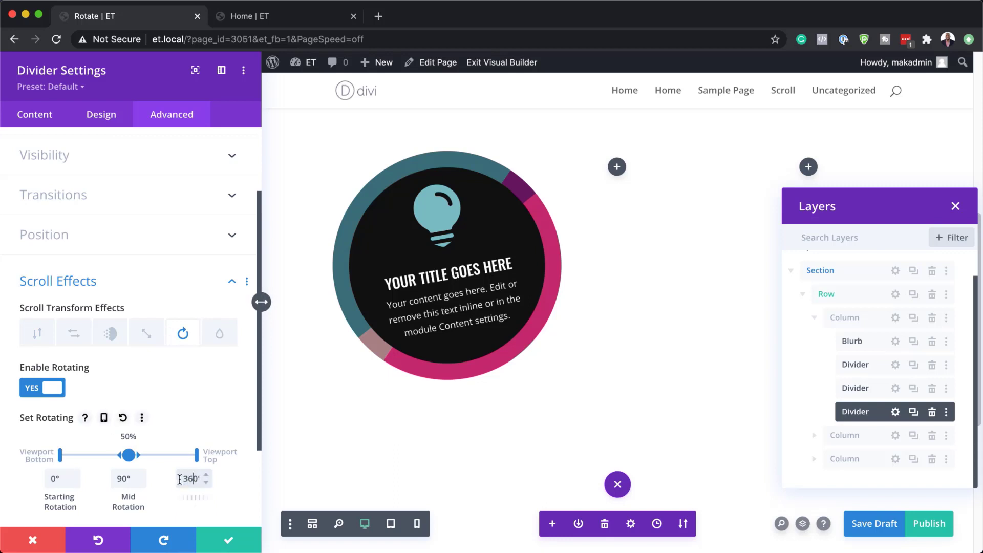
double_click(126, 479)
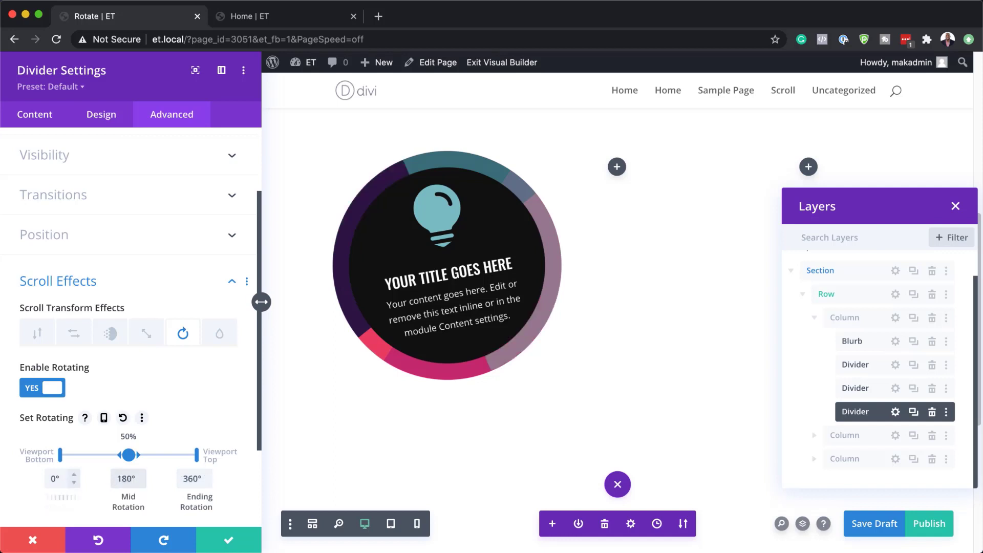
Enable the third divider's Scaling Up and Down scroll effect with 110% starting scale and 110% mid scale, and save the settings.
click(148, 339)
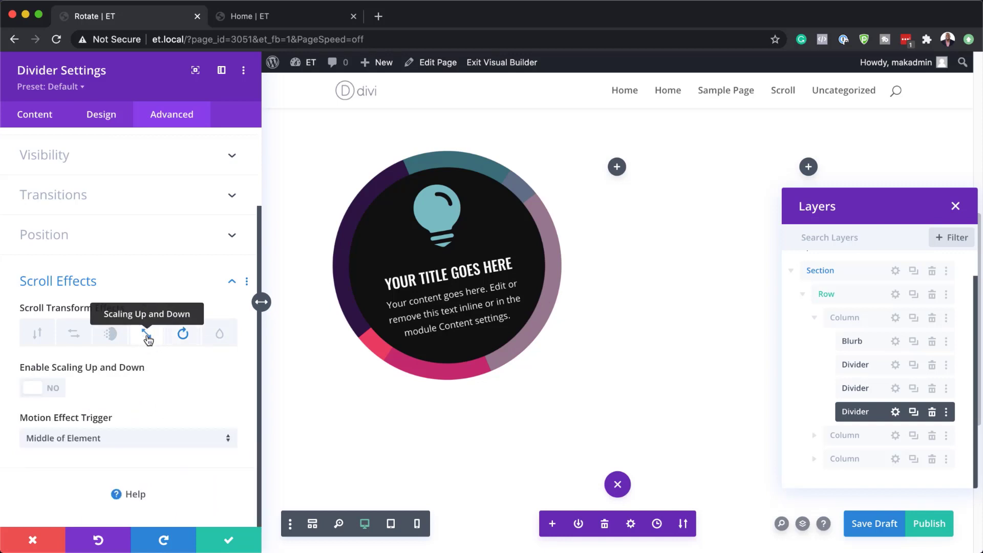
click(57, 389)
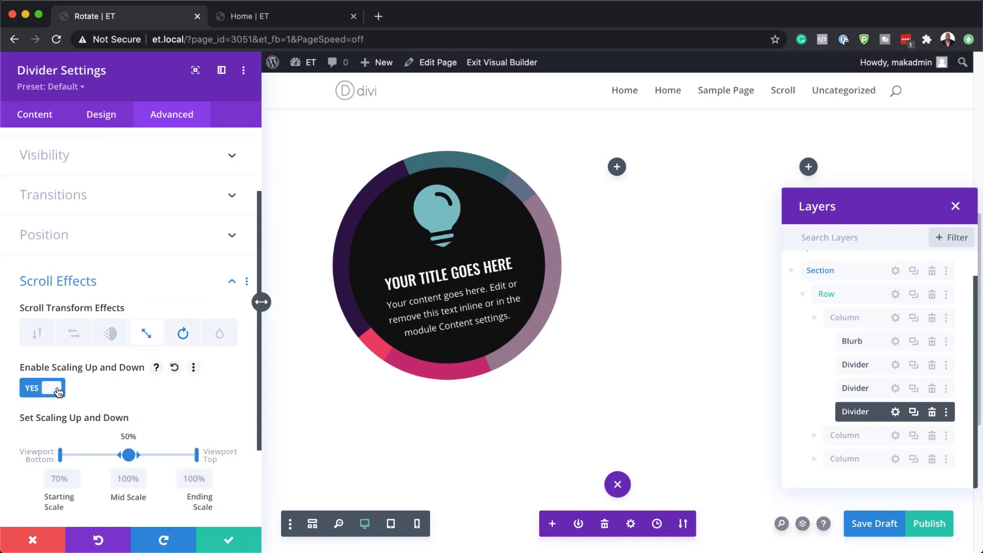
double_click(55, 479)
text(110)
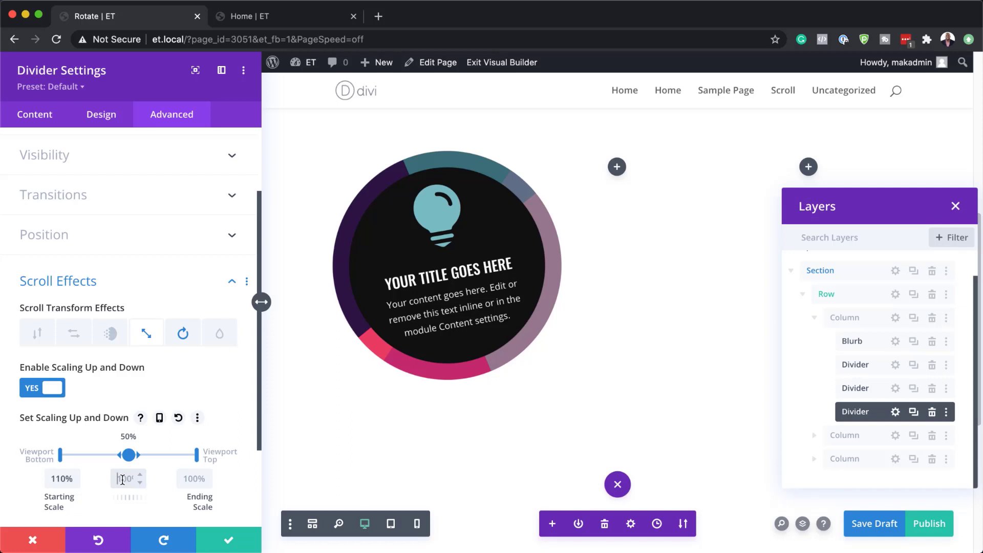
click(122, 480)
text(110%)
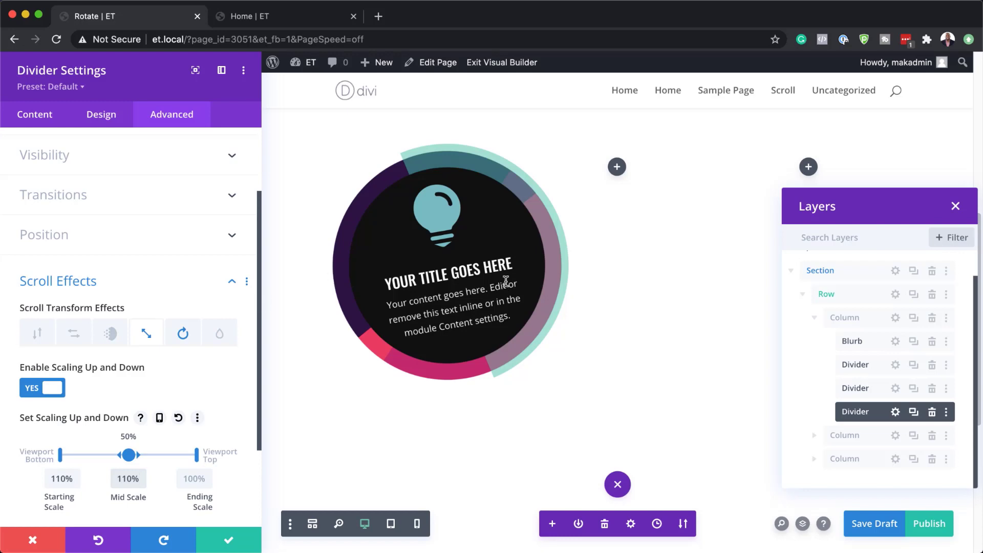
click(229, 540)
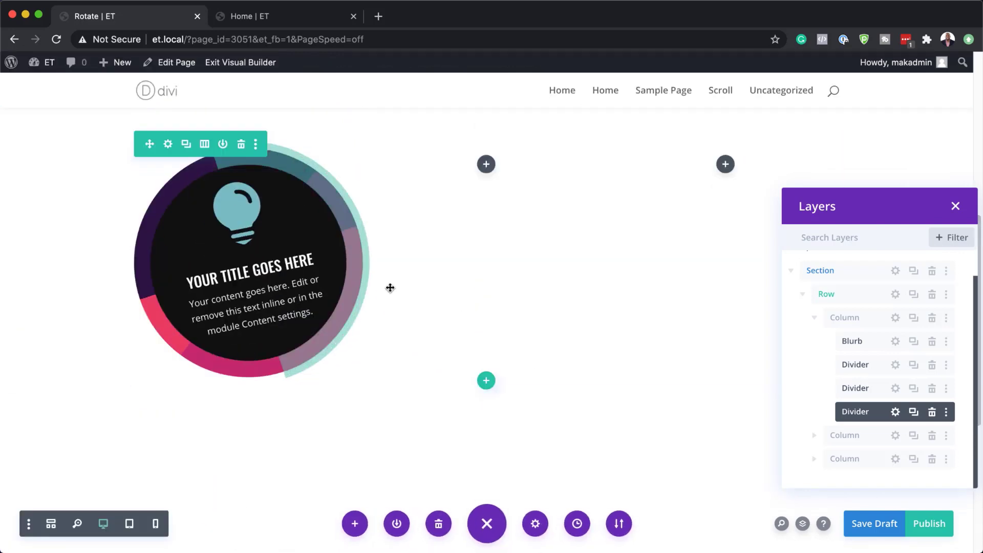
Delete the two empty columns and duplicate the finished blurb column twice to fill the row with three columns.
scroll(390, 287, up, 5)
scroll(390, 287, down, 3)
scroll(390, 287, down, 1)
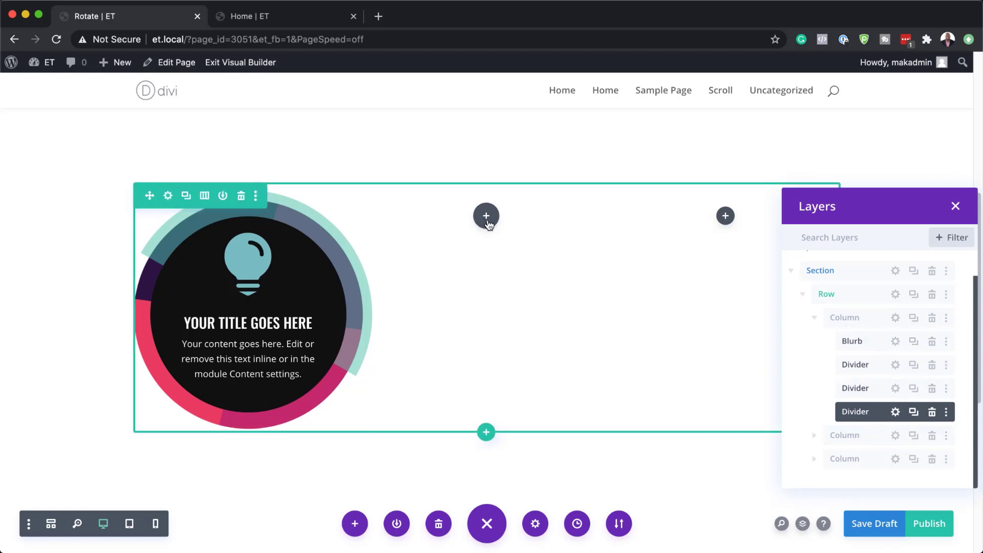
click(933, 463)
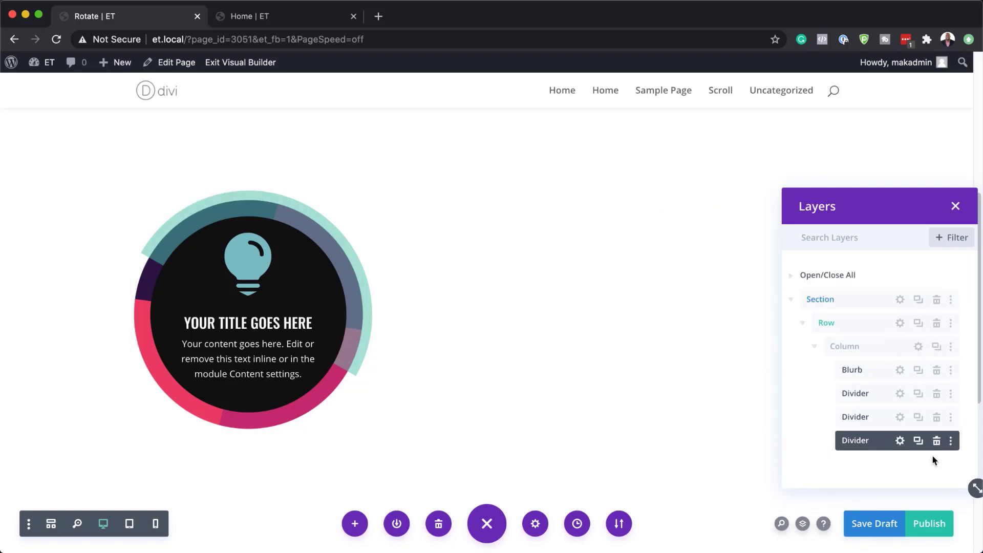
click(938, 347)
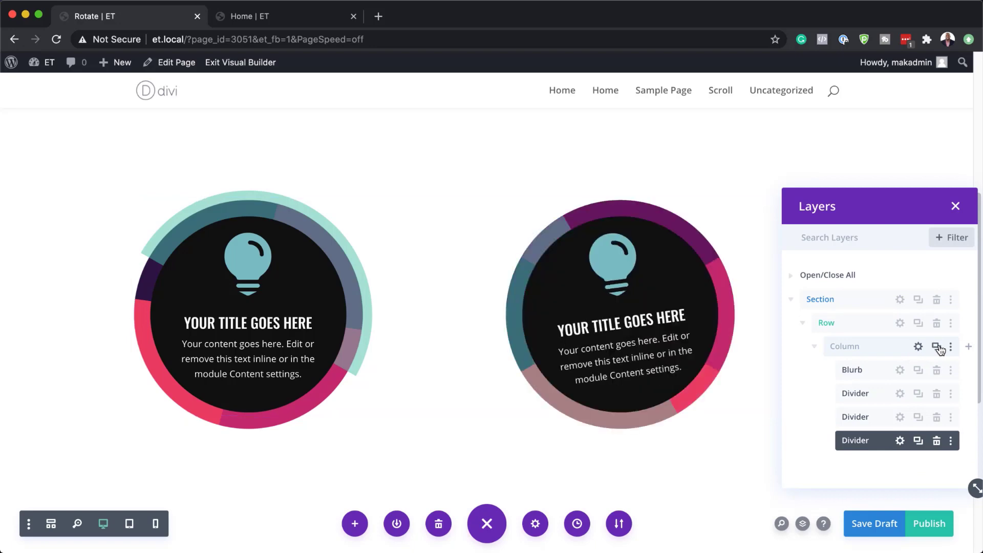
scroll(841, 398, up, 3)
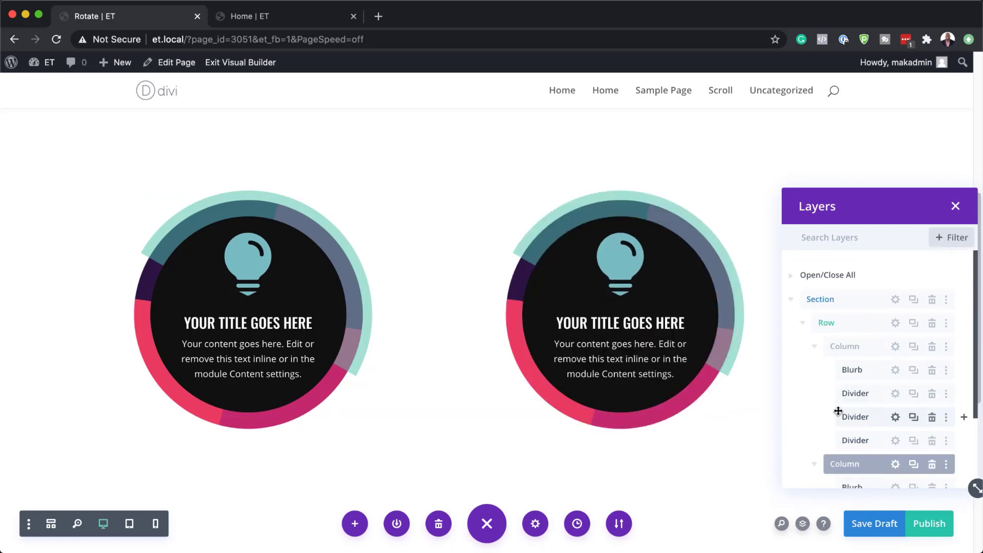
click(914, 348)
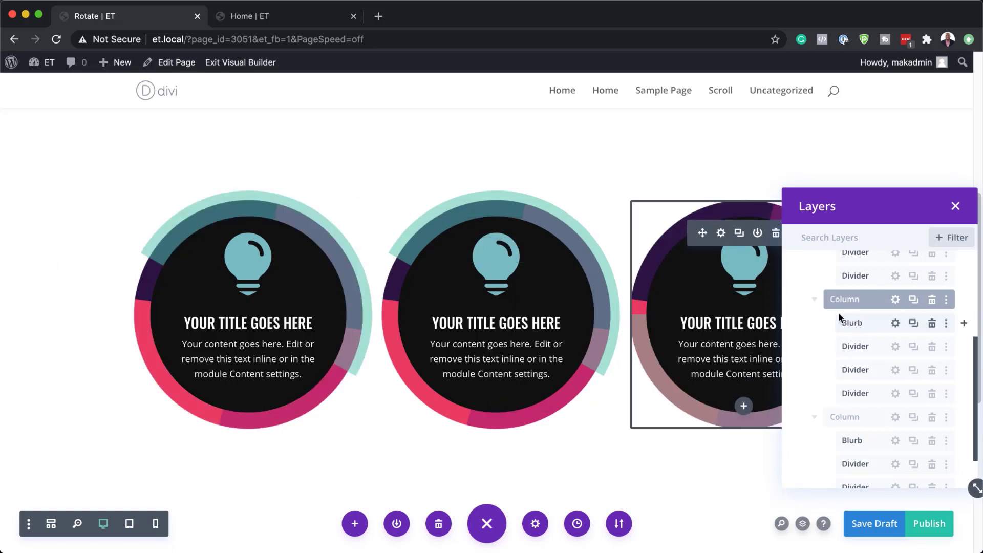
Set the background color of the blurb in the second column to white.
click(815, 300)
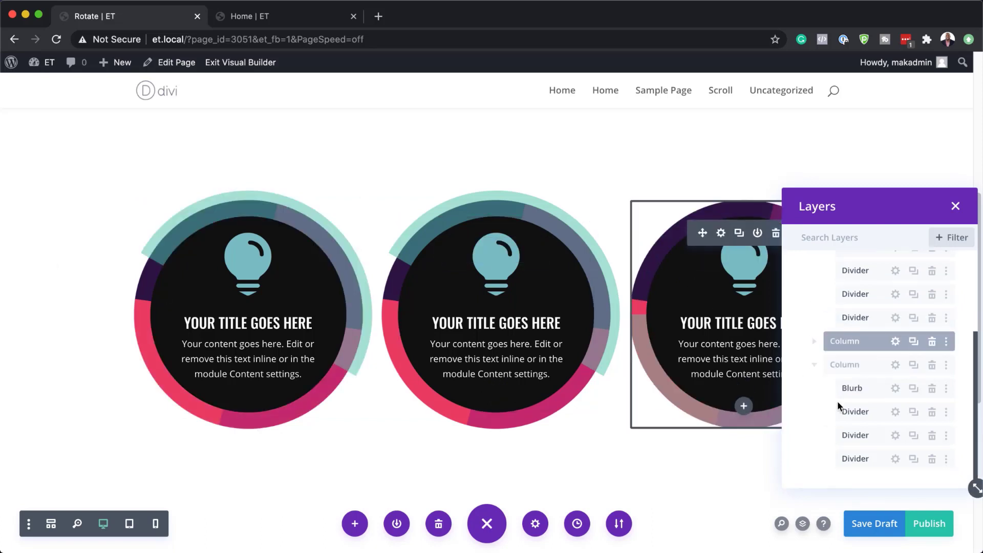
scroll(839, 402, up, 3)
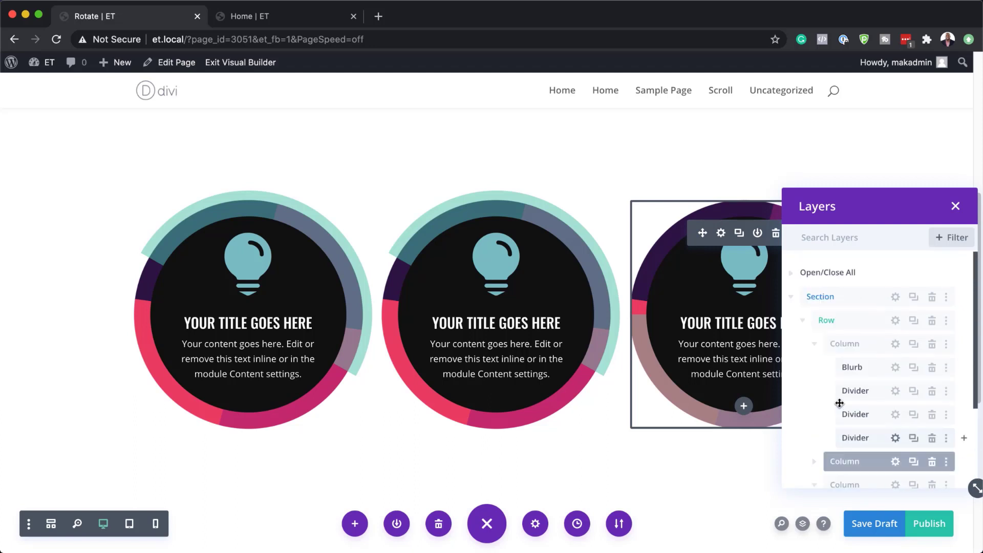
click(815, 462)
click(816, 345)
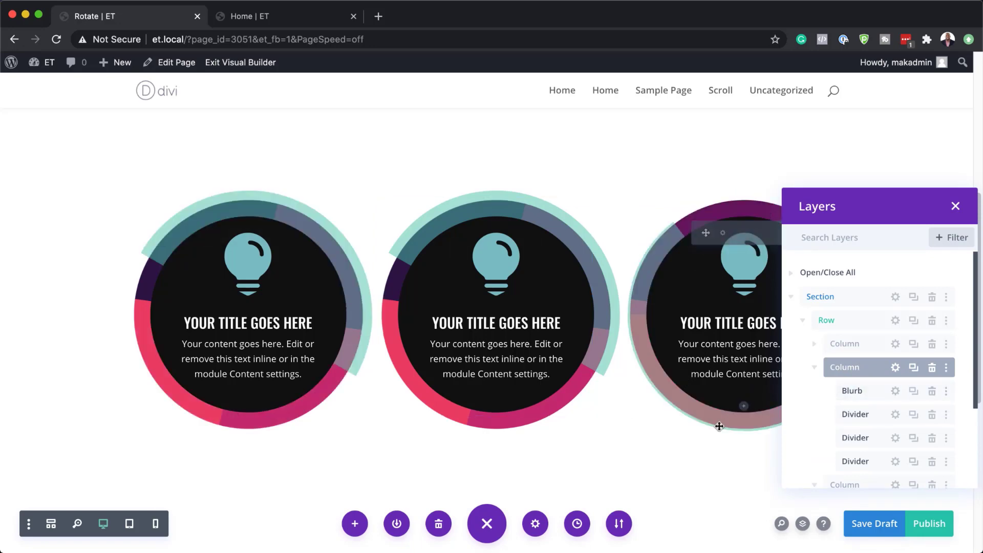
click(895, 391)
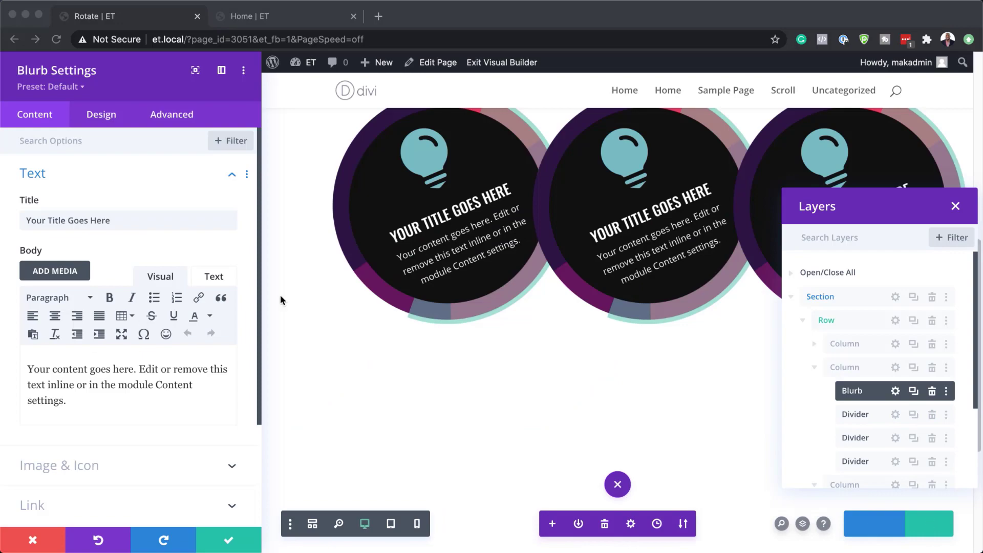
scroll(149, 432, down, 5)
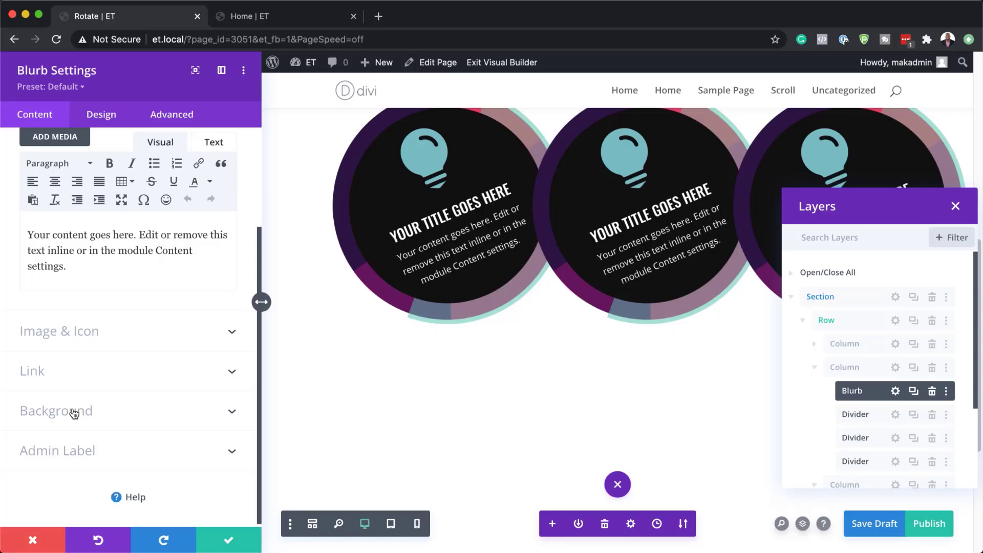
click(71, 409)
click(85, 379)
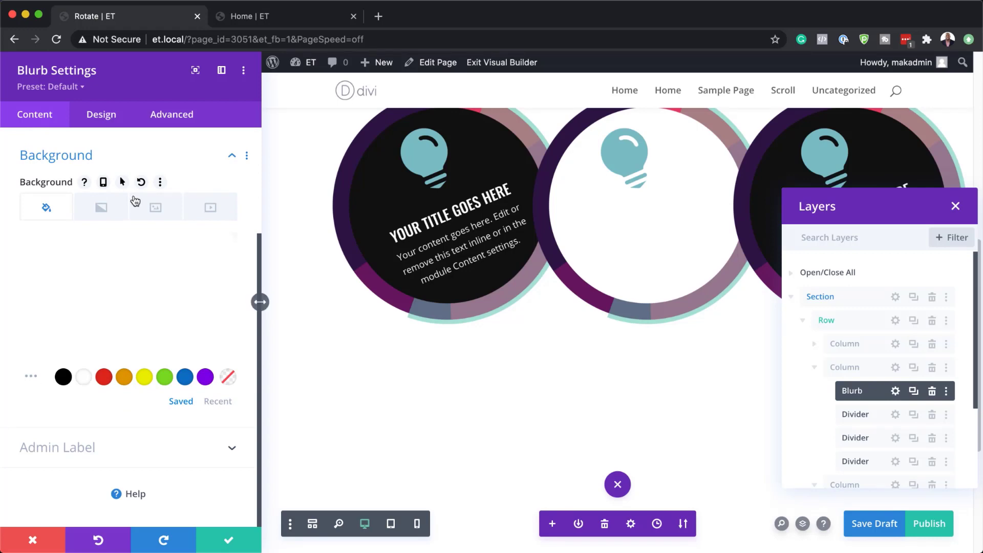
Set the title text and body text colors of the second column's blurb to black.
click(109, 121)
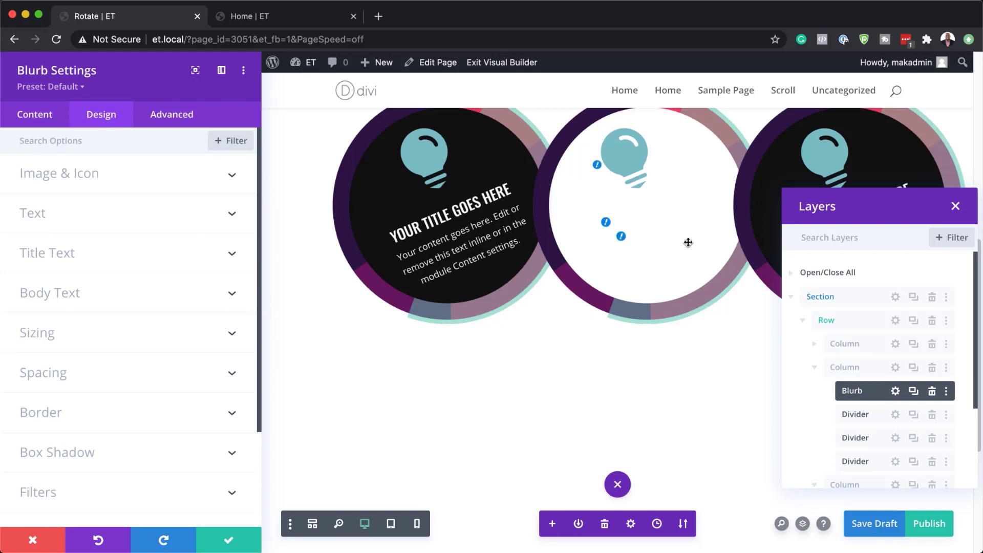
click(605, 222)
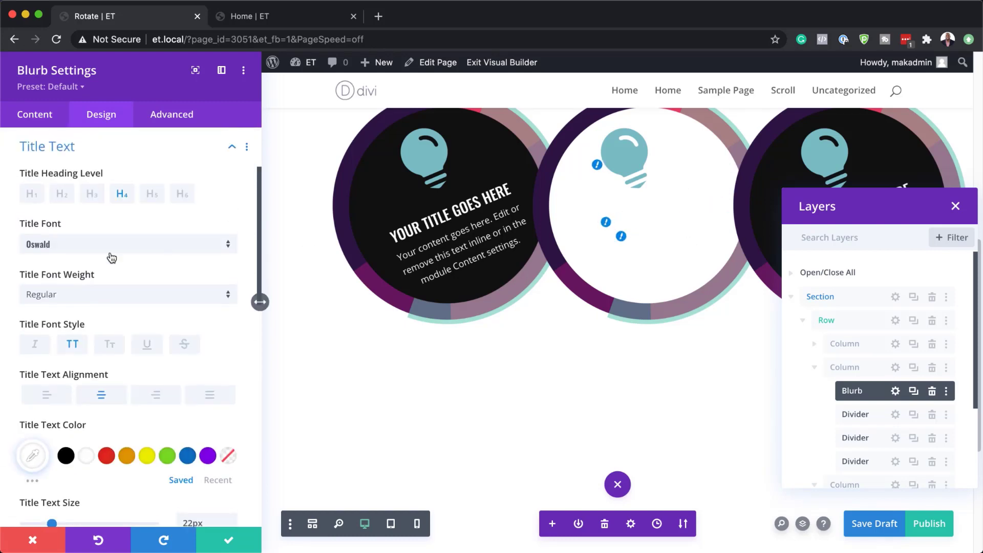
click(65, 456)
click(619, 236)
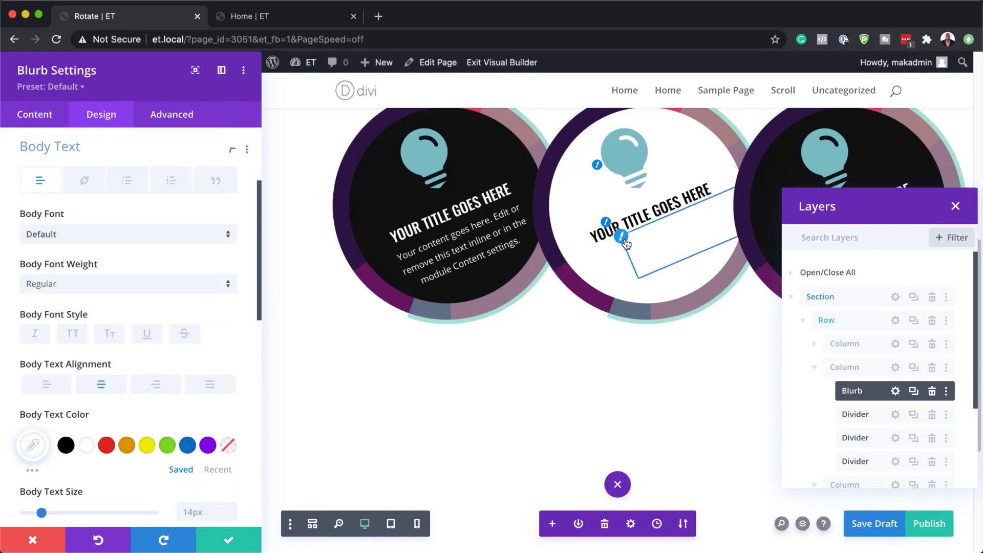
click(65, 446)
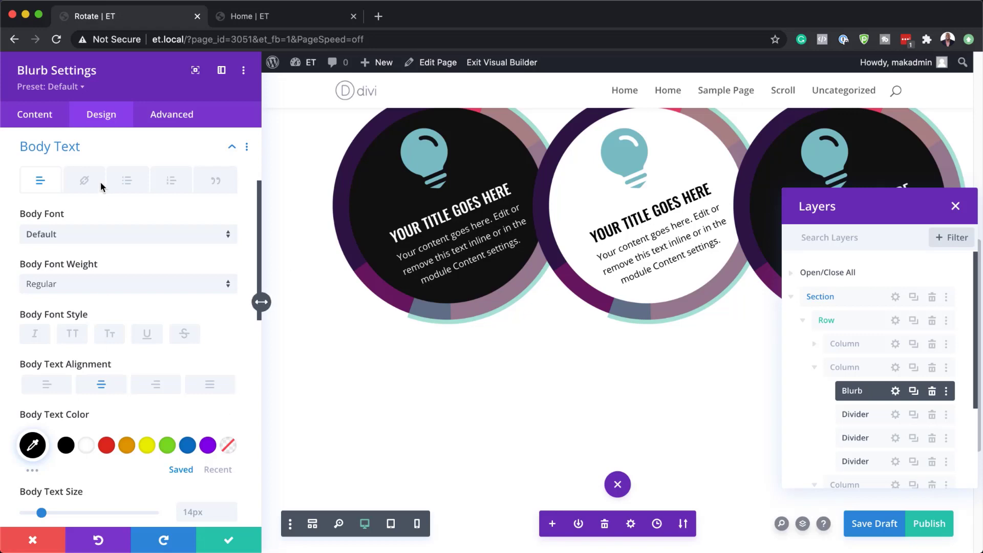
Set the blend mode filter of the second column's blurb to Screen.
scroll(142, 386, down, 10)
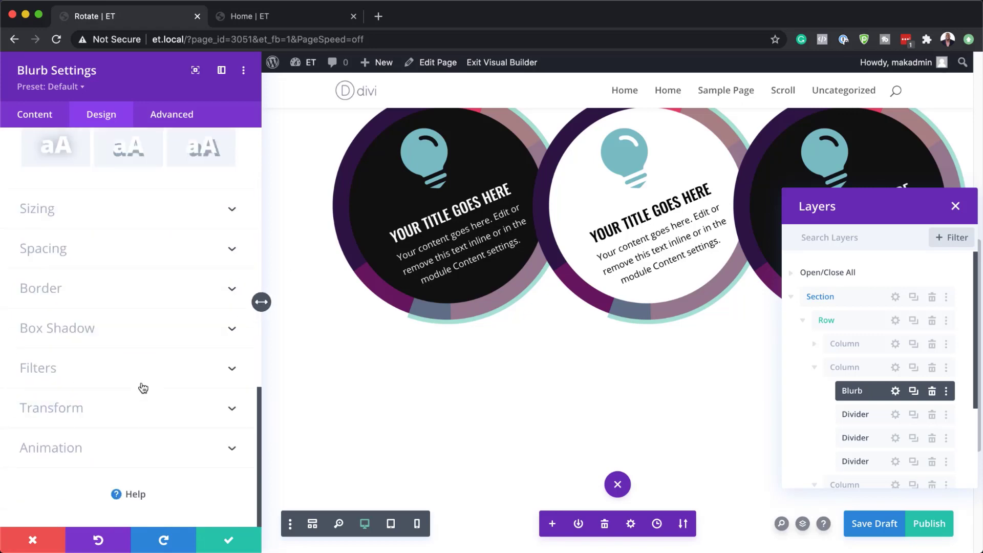
click(39, 369)
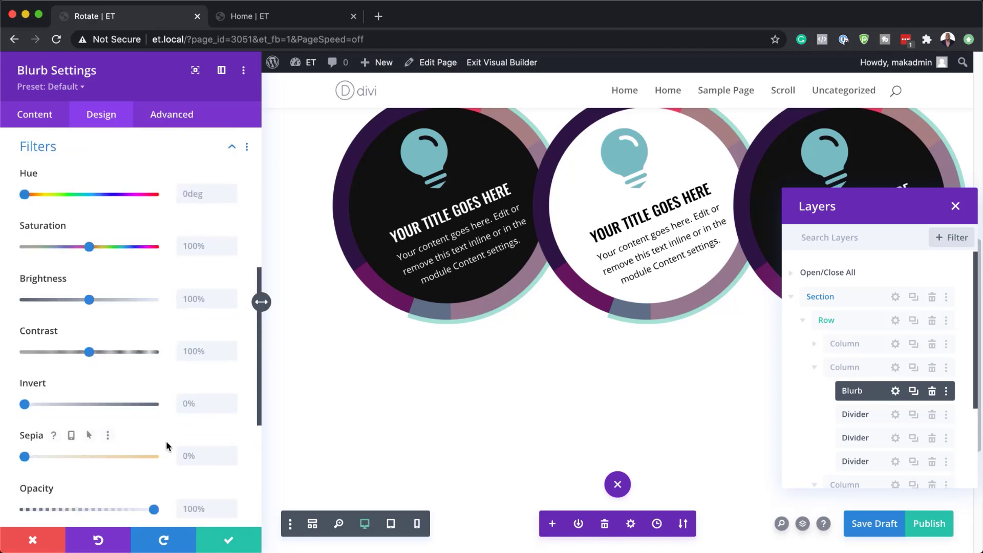
scroll(166, 442, down, 4)
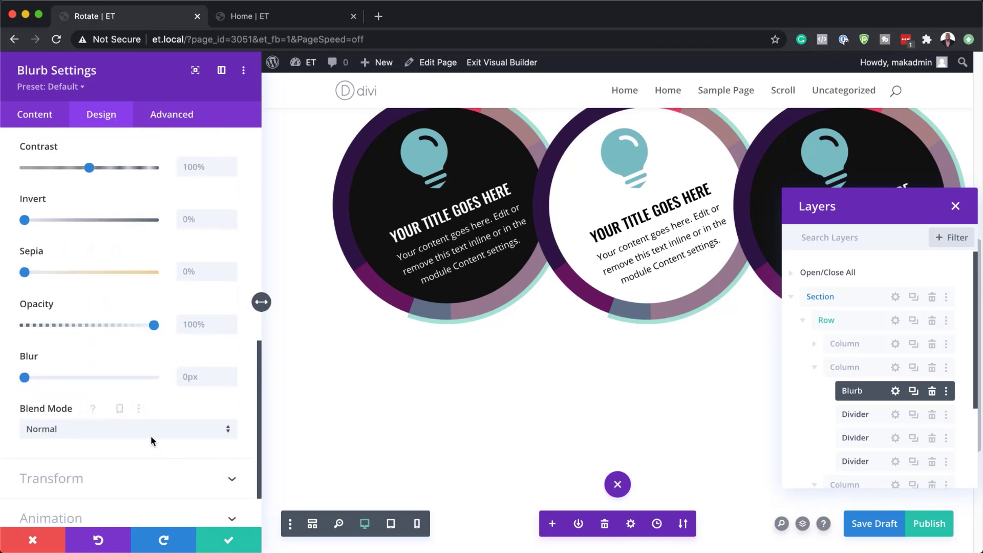
click(142, 434)
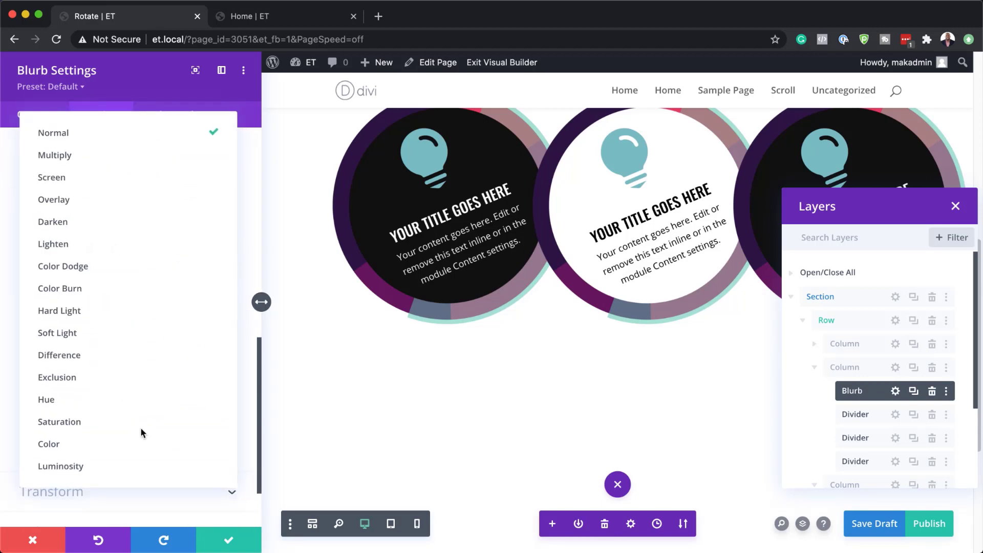
click(97, 179)
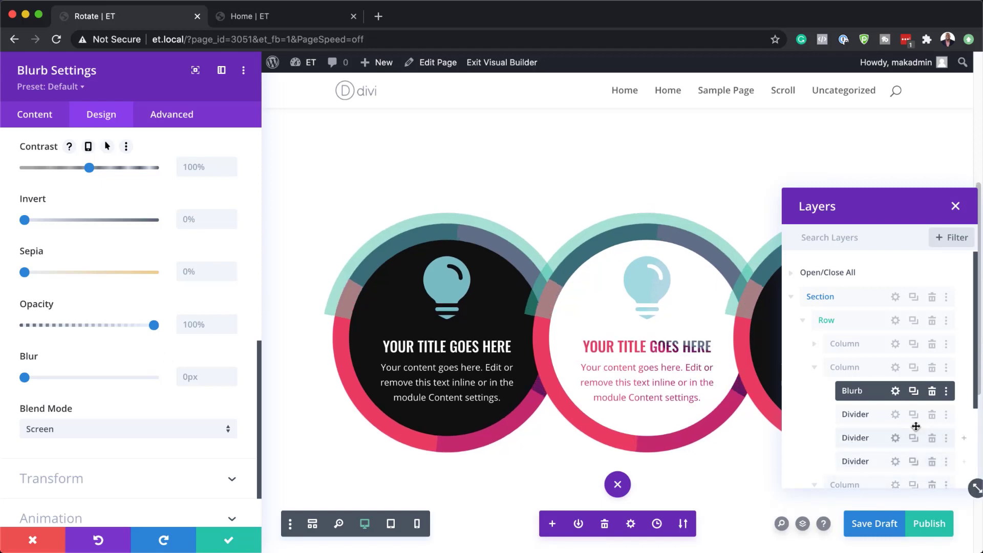
Set the second column's first divider to 100° starting, 120° mid and 100° ending rotation on scroll, and save the settings.
click(897, 416)
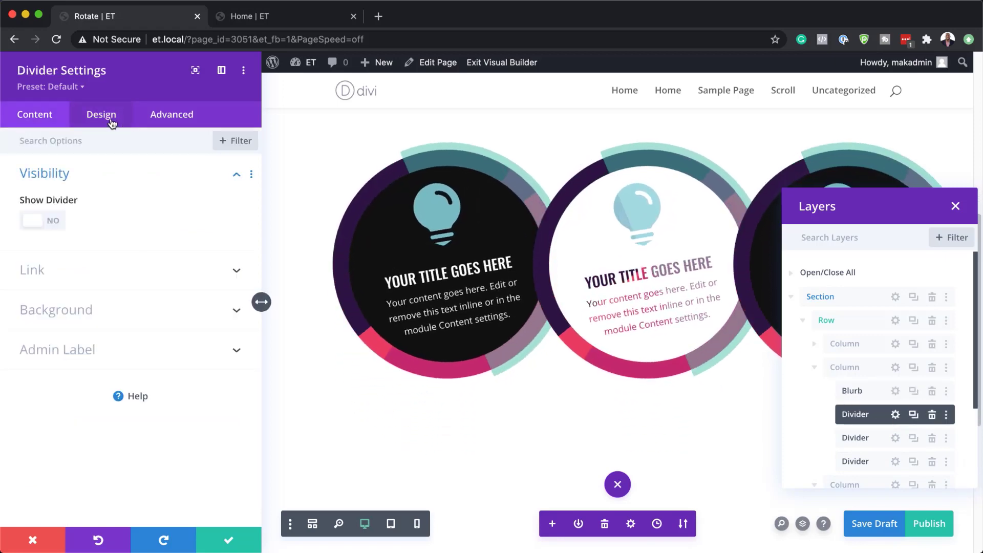
click(167, 119)
click(68, 371)
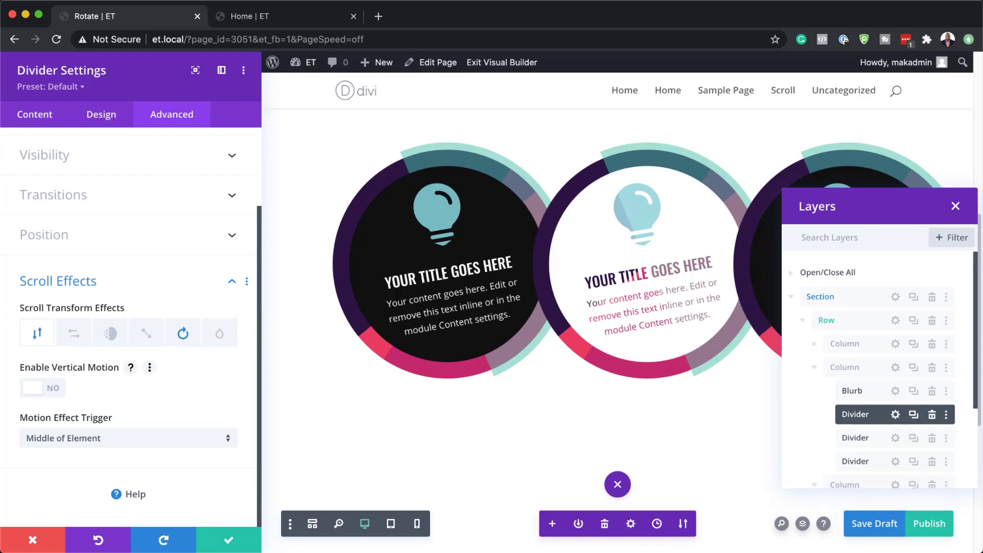
click(188, 338)
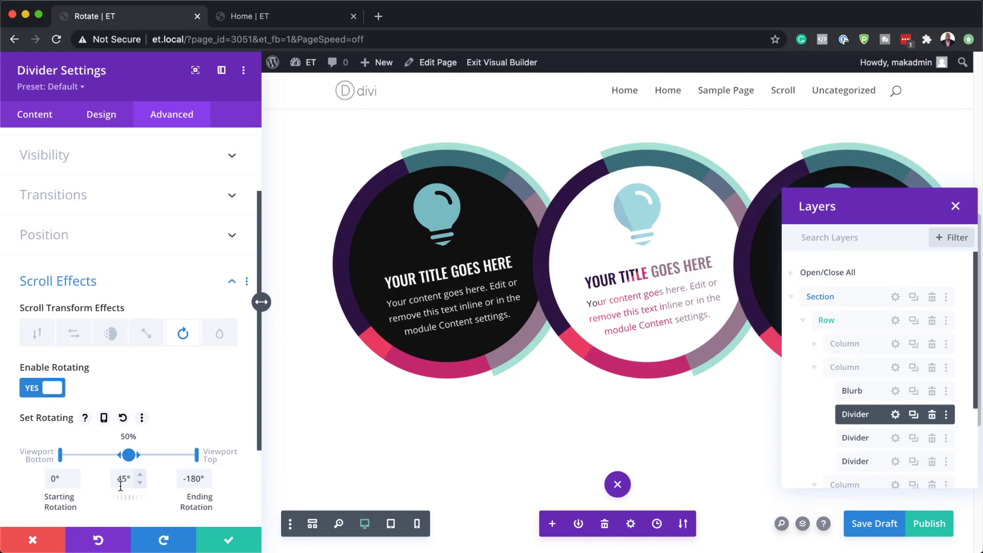
click(54, 479)
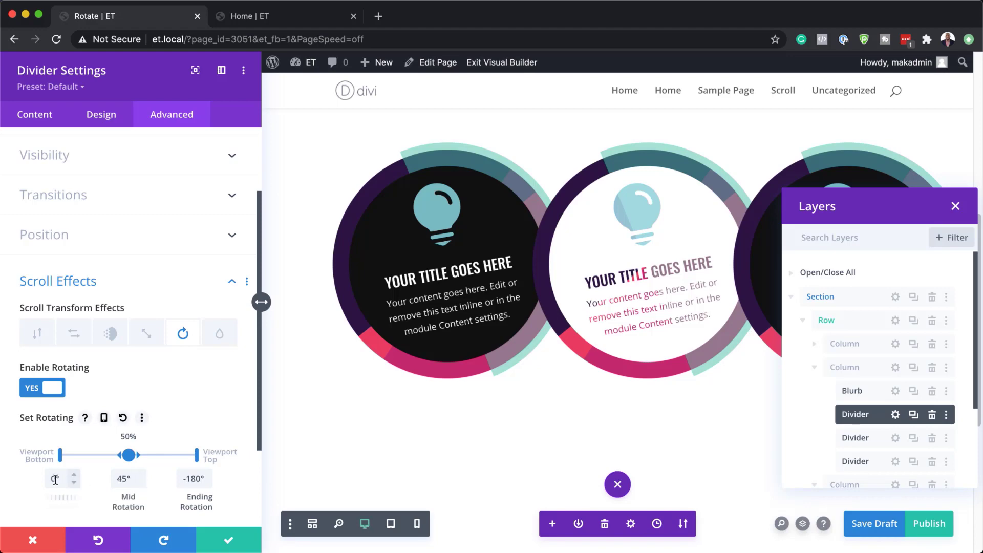
scroll(54, 479, down, 1)
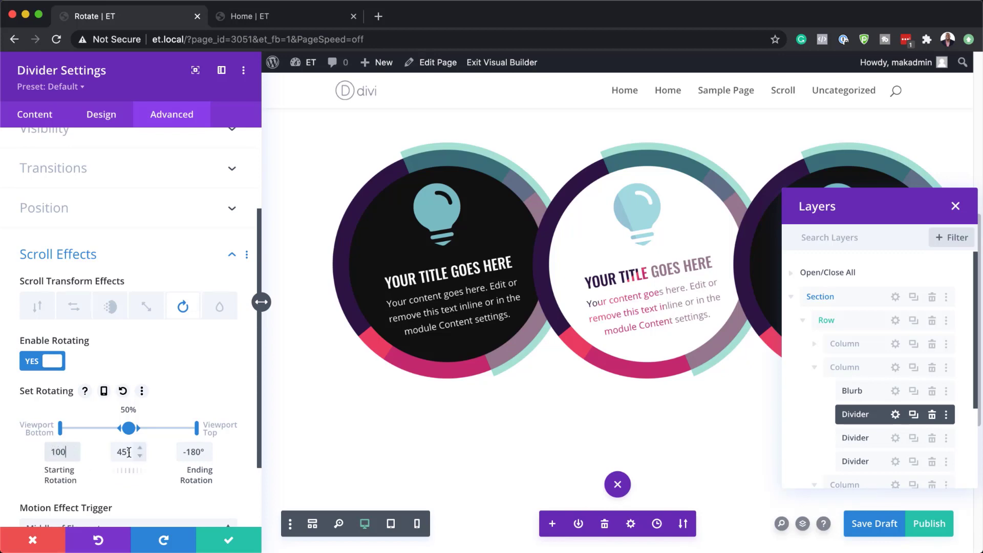
key(Tab)
text(12)
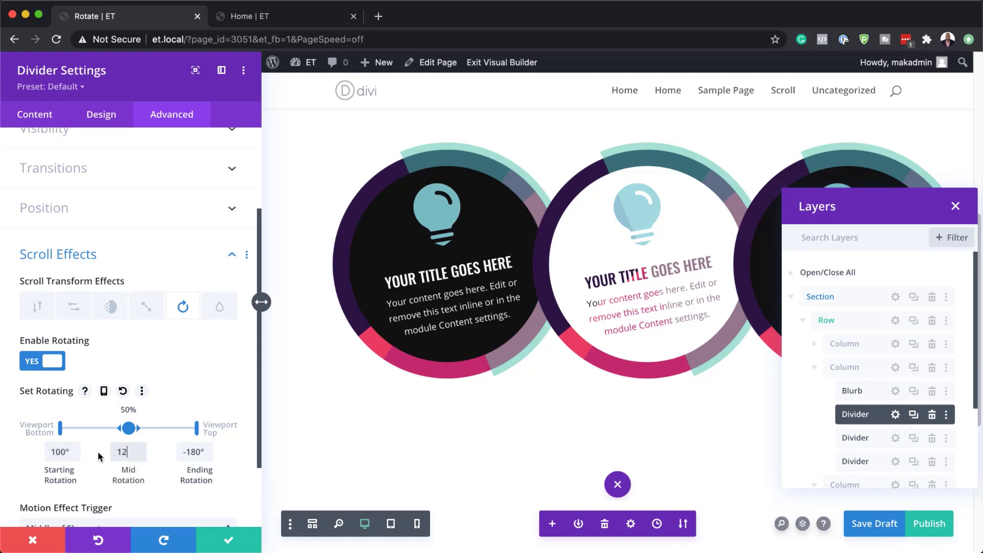
text(0)
click(195, 452)
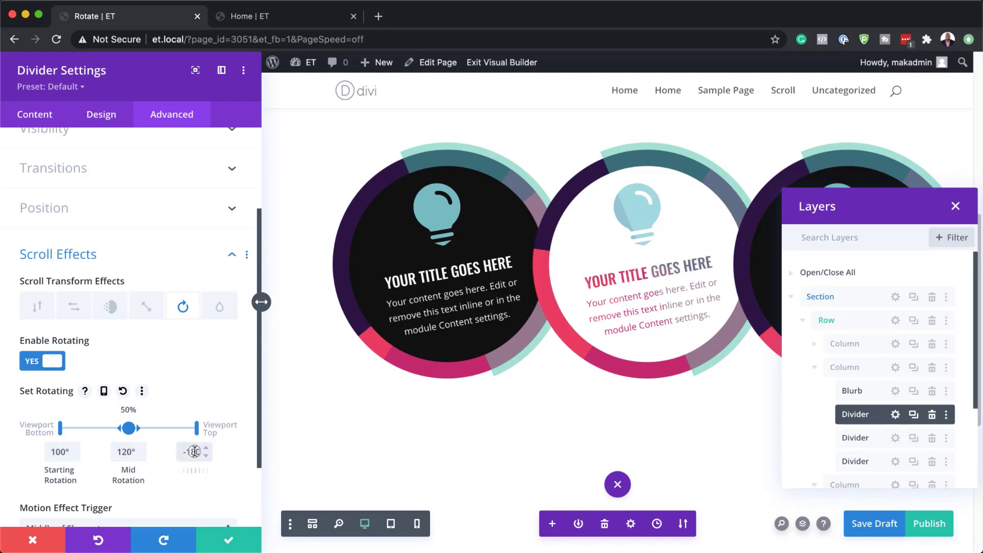
text(10)
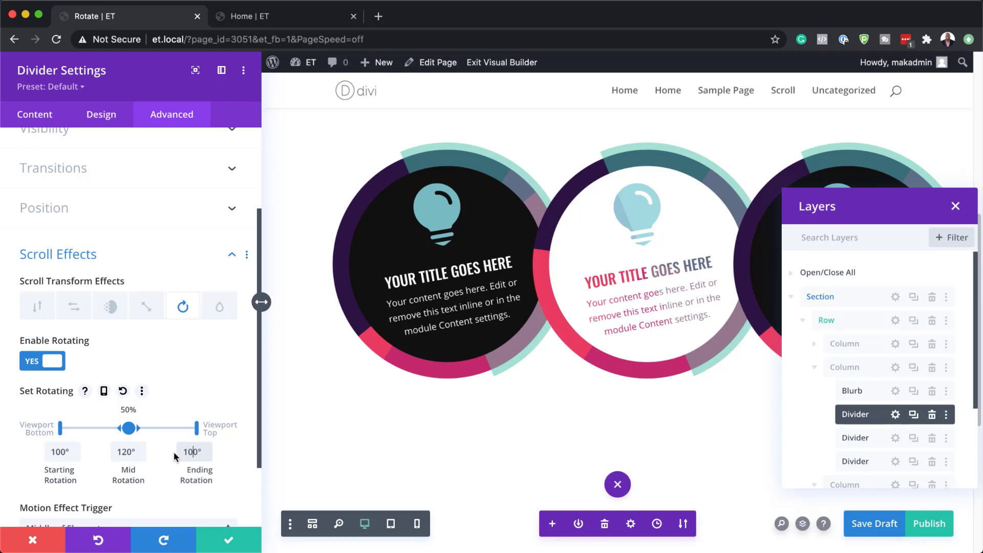
click(229, 543)
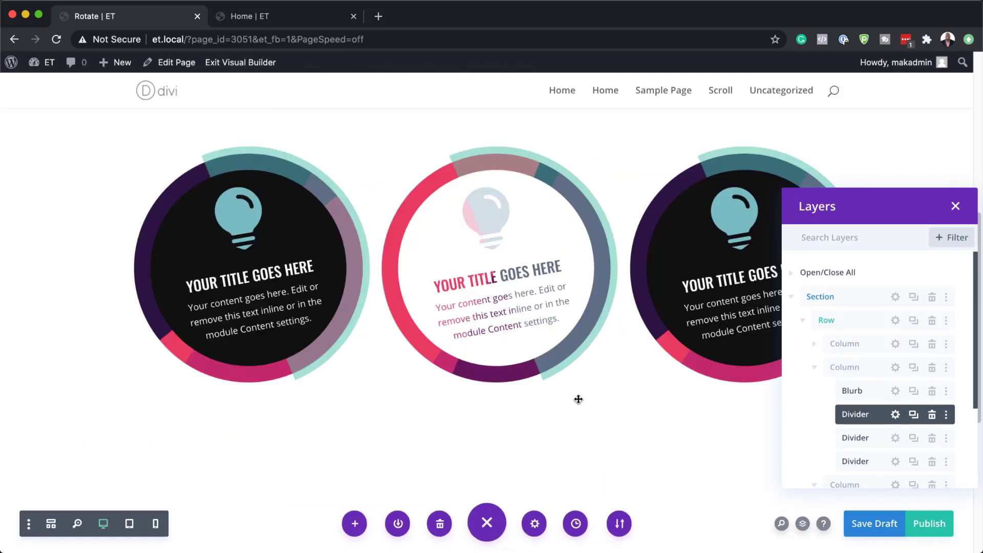
Set the blend mode filter of the third column's blurb to Multiply and move the Layers window off that blurb.
scroll(884, 421, down, 5)
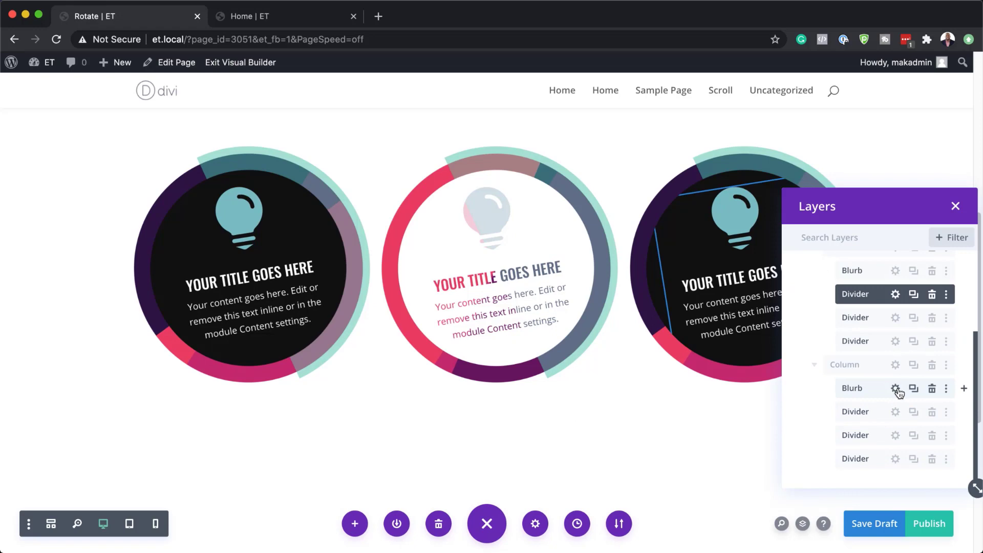
click(896, 389)
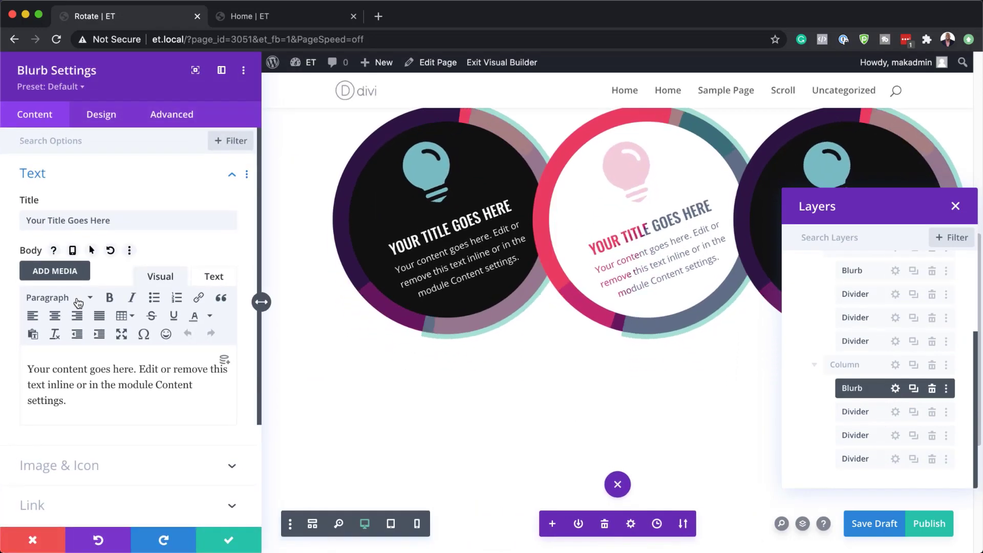
click(95, 114)
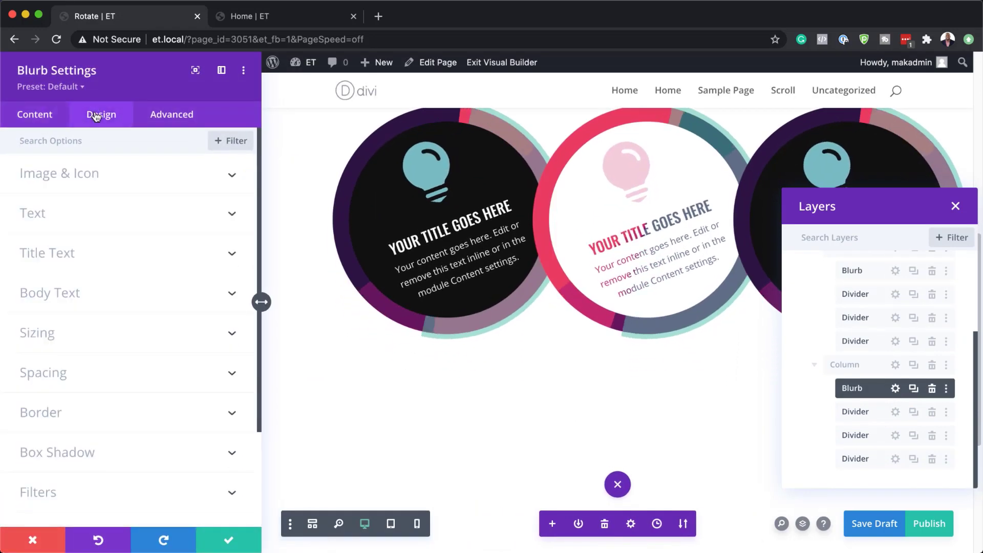
scroll(151, 412, down, 2)
click(81, 444)
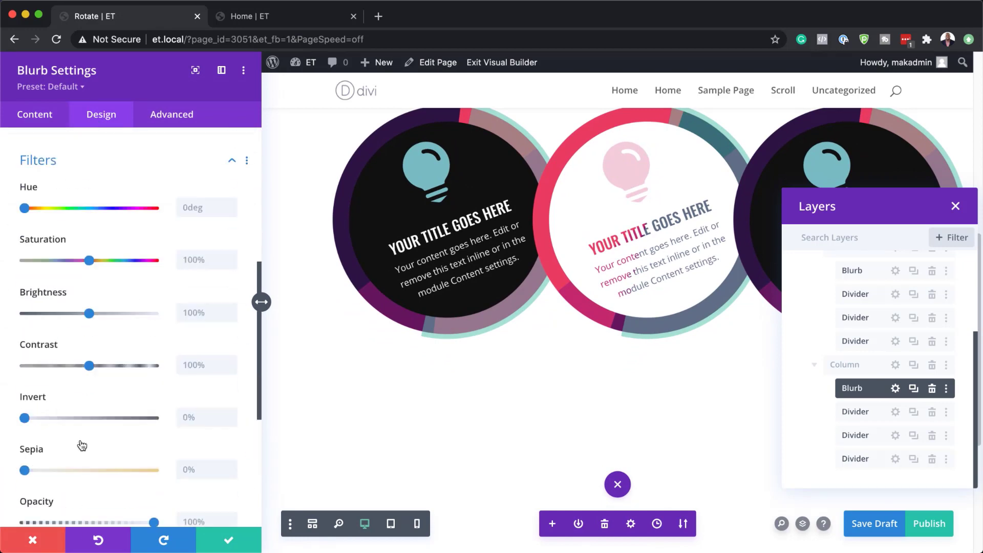
scroll(149, 435, down, 5)
scroll(149, 438, down, 3)
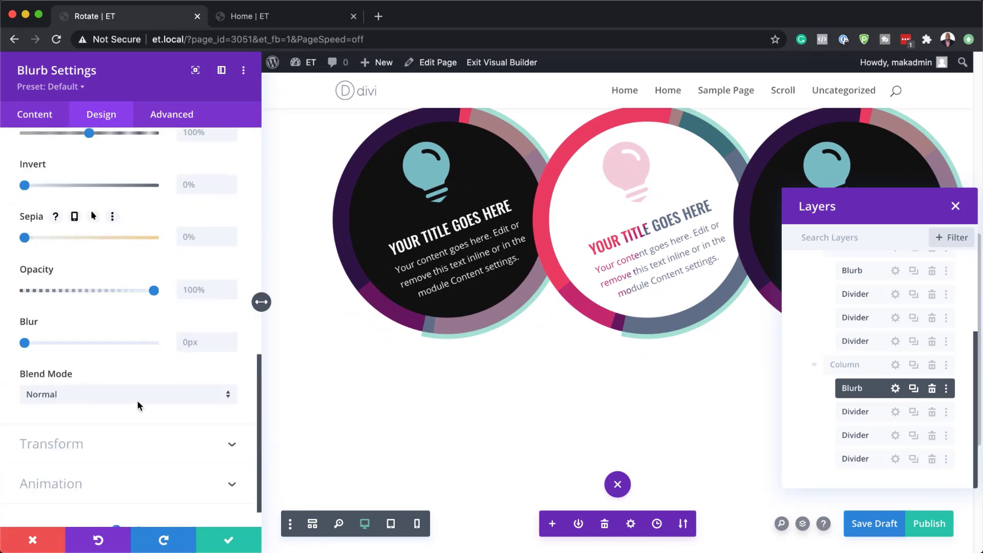
click(136, 400)
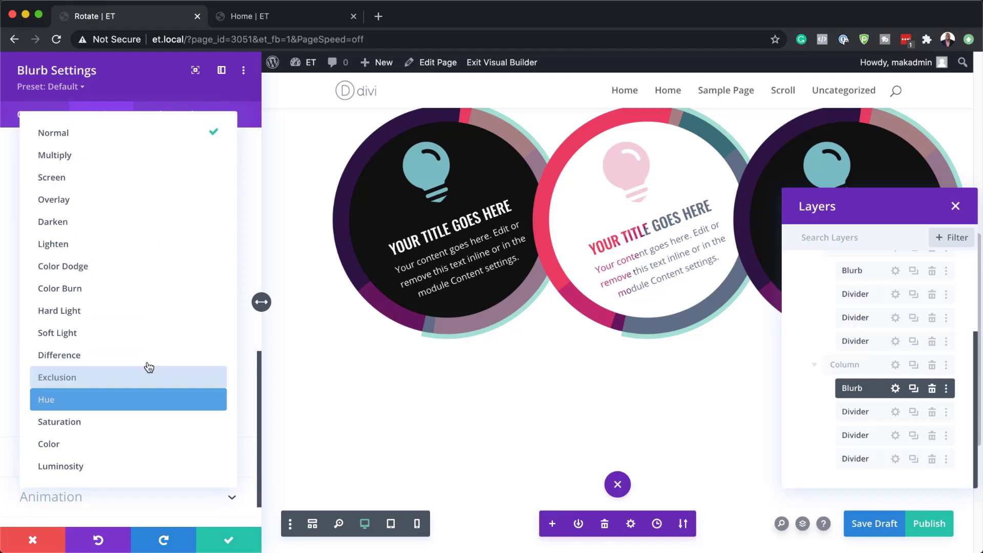
click(121, 155)
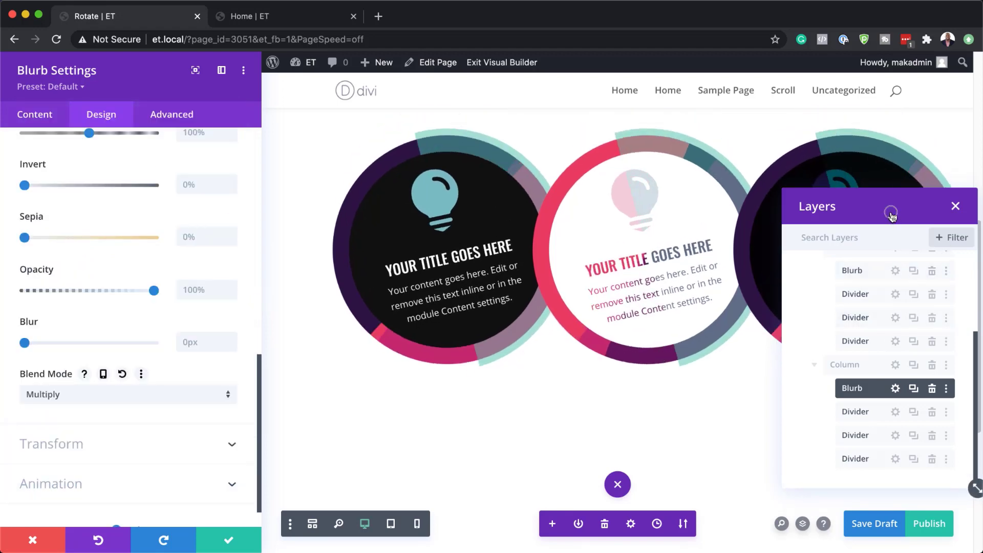
drag(890, 210, 604, 323)
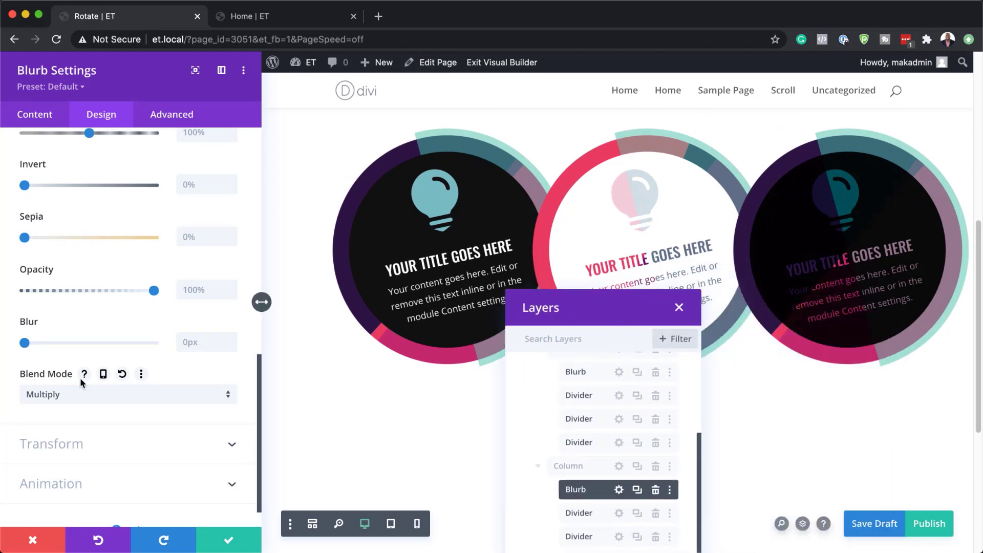
Set the icon color of the third column's blurb to white.
click(49, 121)
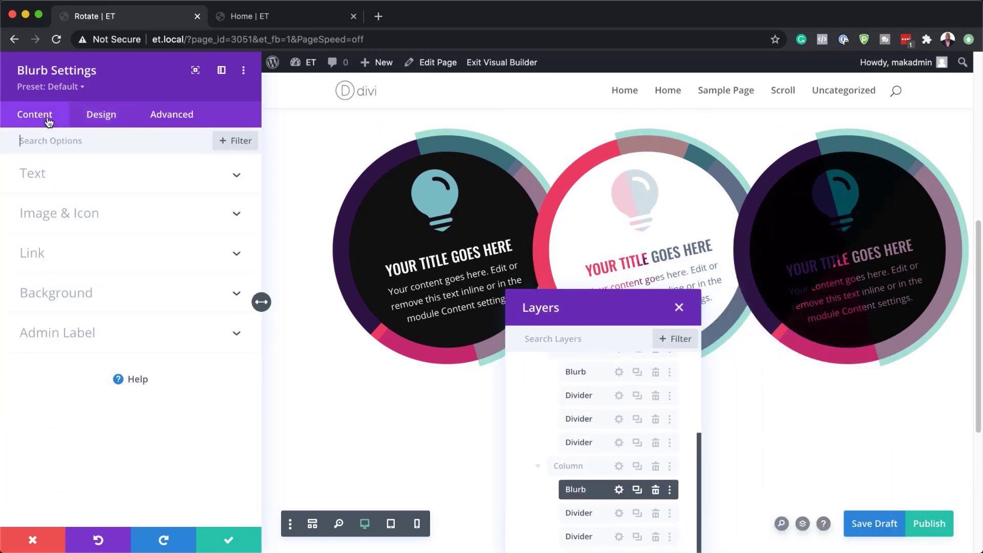
click(82, 213)
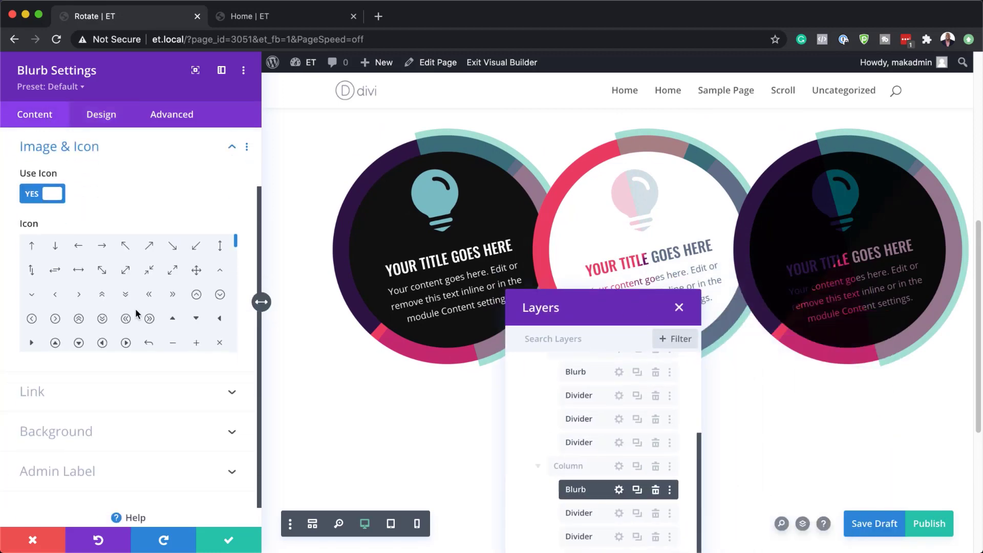
drag(235, 244, 238, 264)
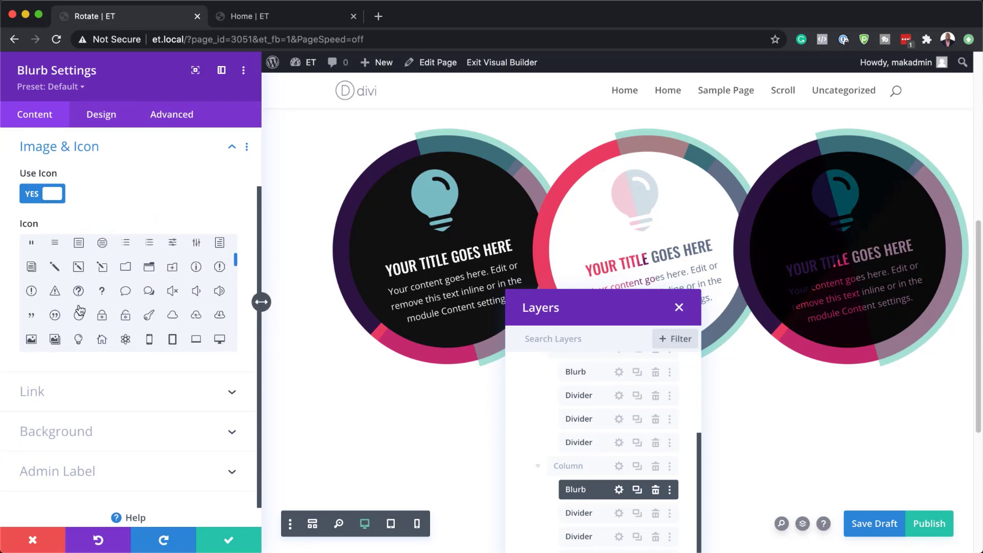
click(107, 117)
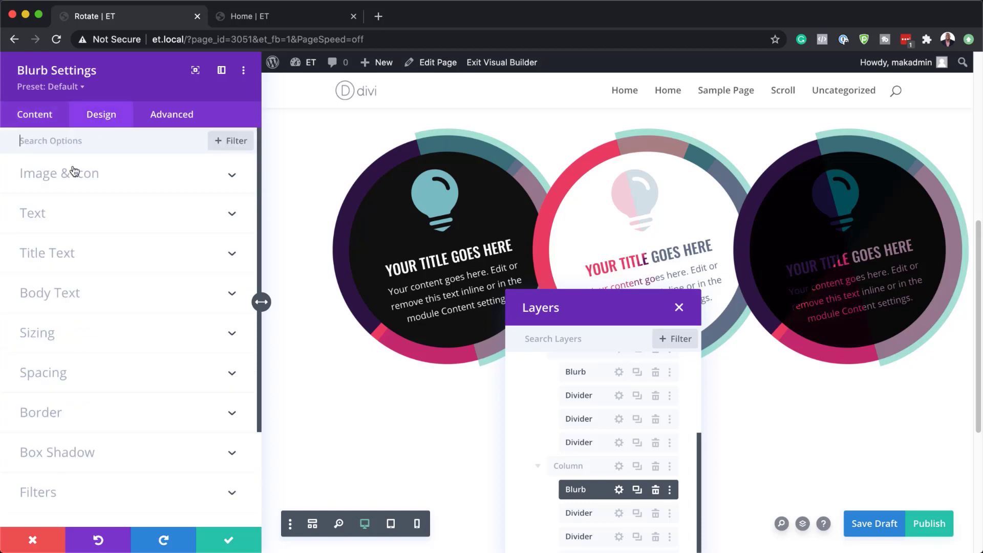
click(62, 174)
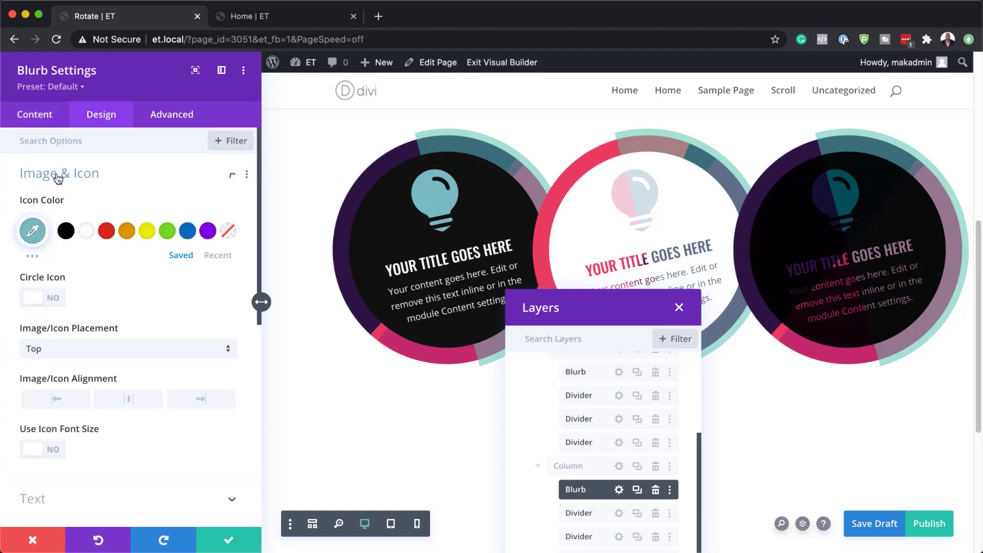
click(90, 233)
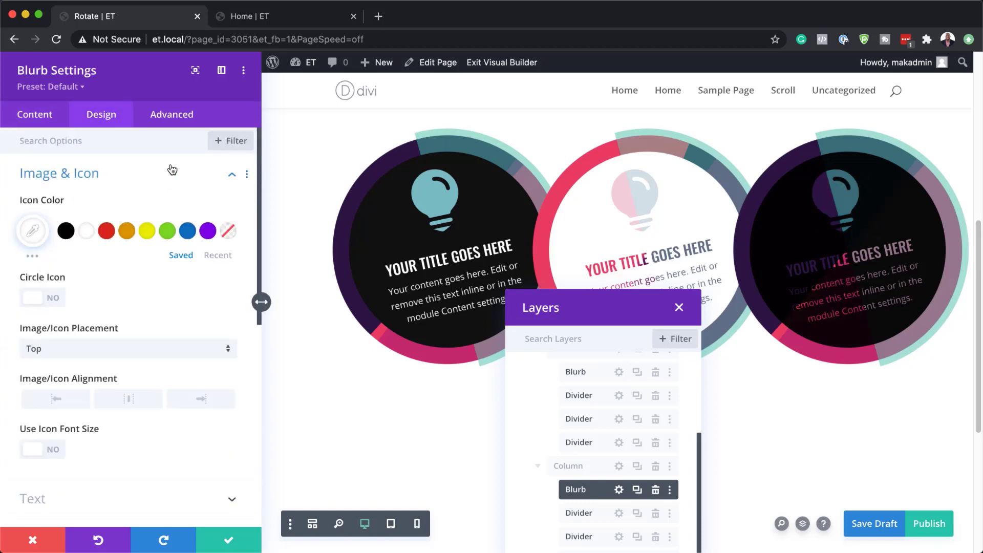
click(183, 118)
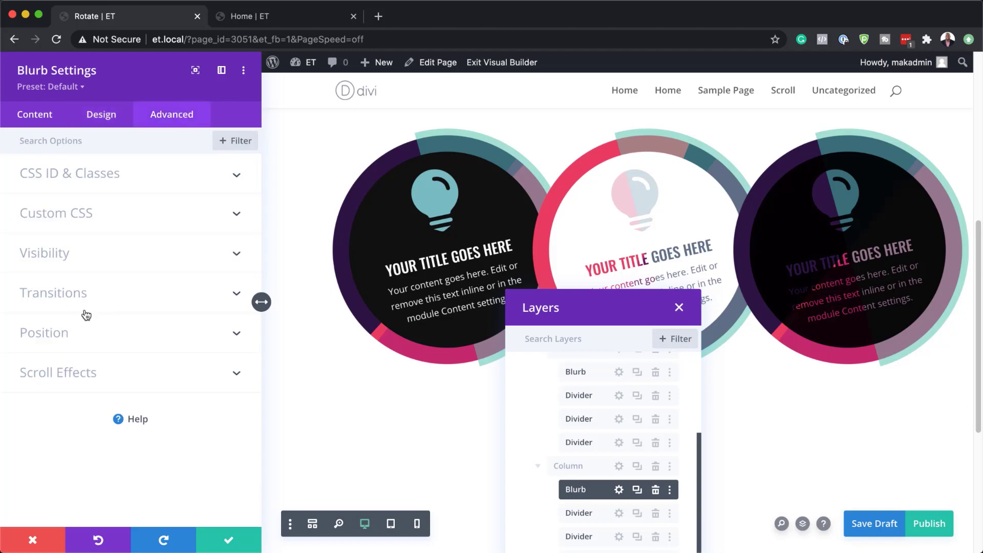
click(72, 379)
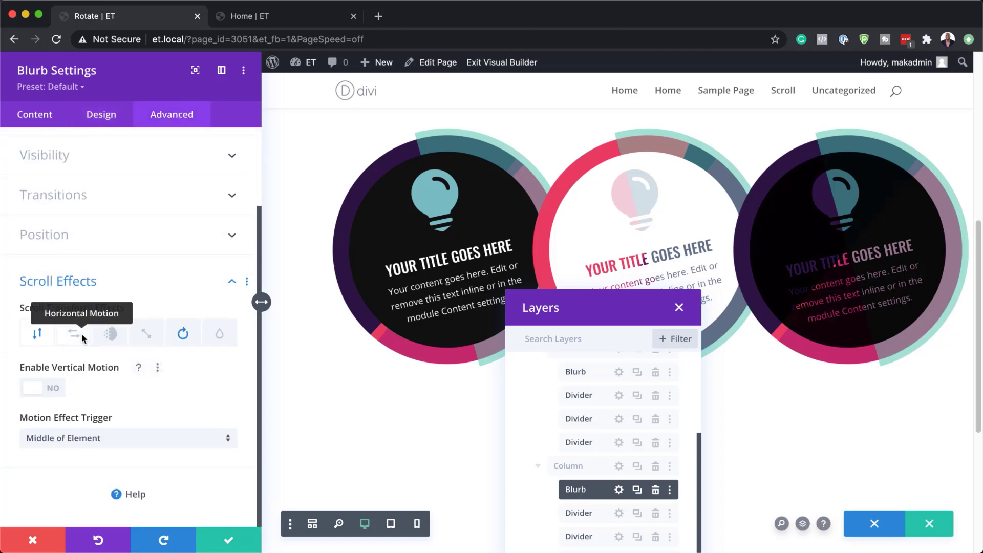
click(151, 339)
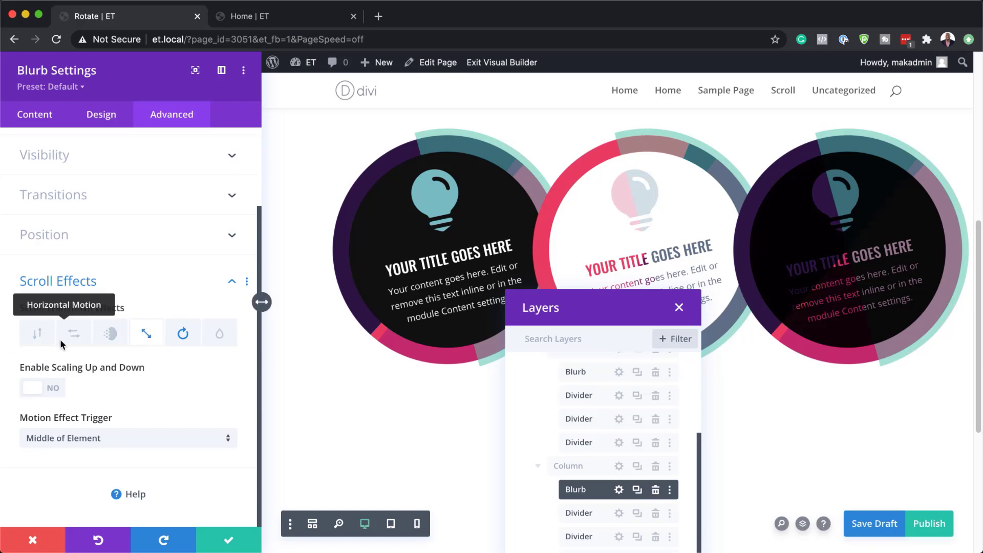
click(58, 389)
click(59, 389)
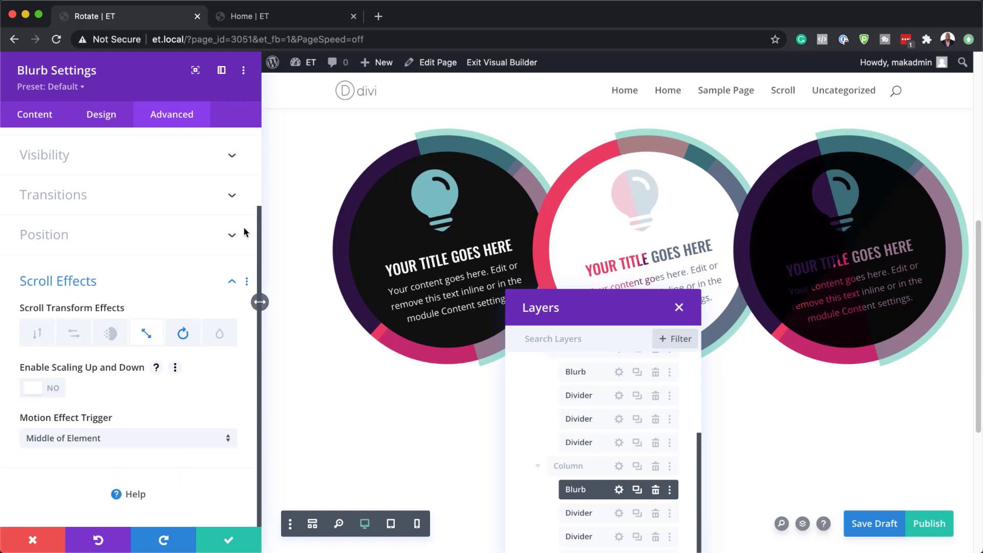
Save the third column's blurb settings, close the layer list and publish the page.
click(229, 538)
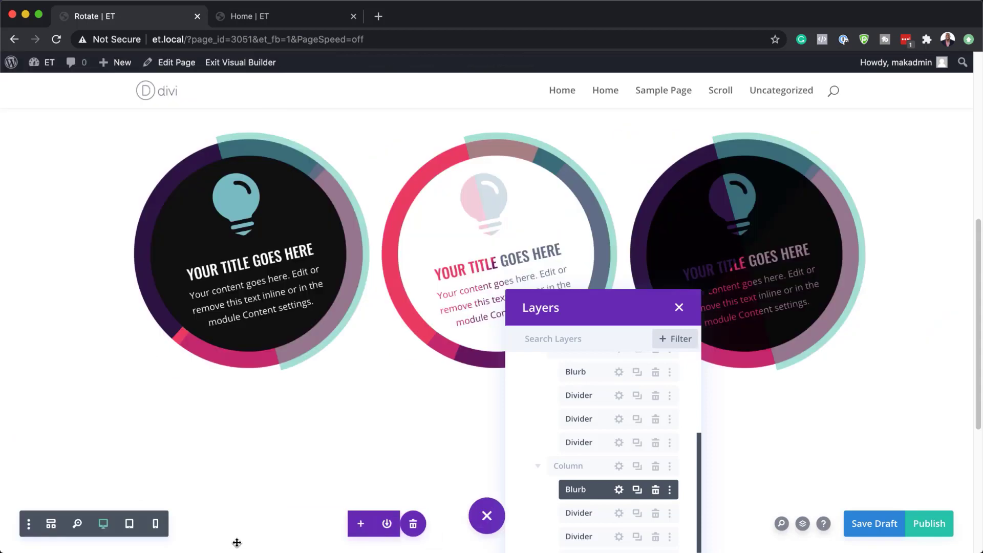
click(679, 308)
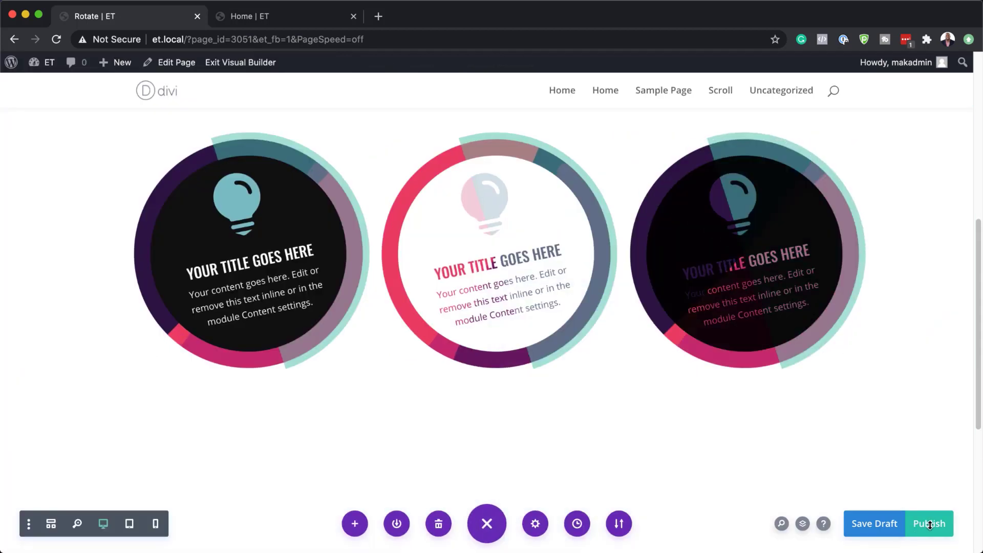
click(930, 524)
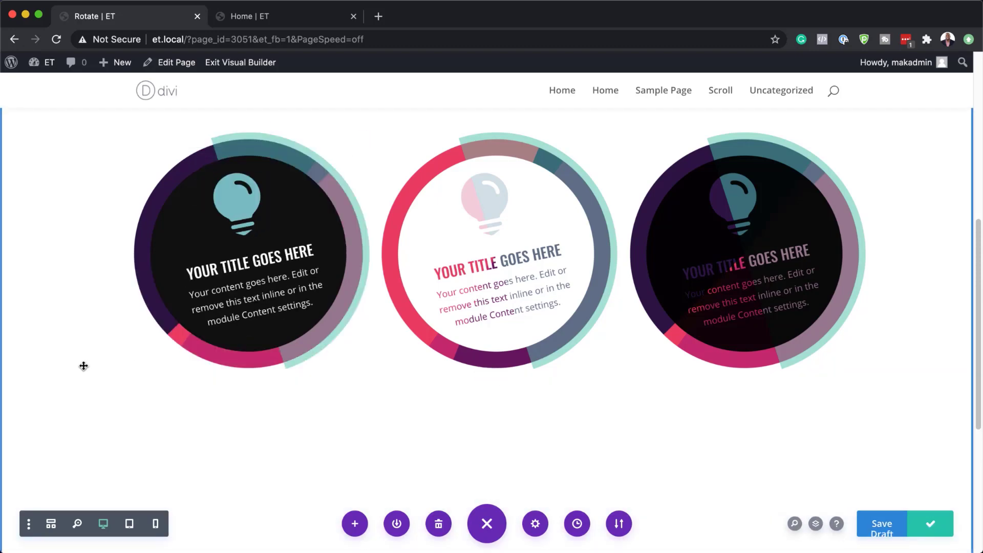
Exit the Visual Builder and examine the scroll effects of the three circular blurbs on the published page.
click(250, 66)
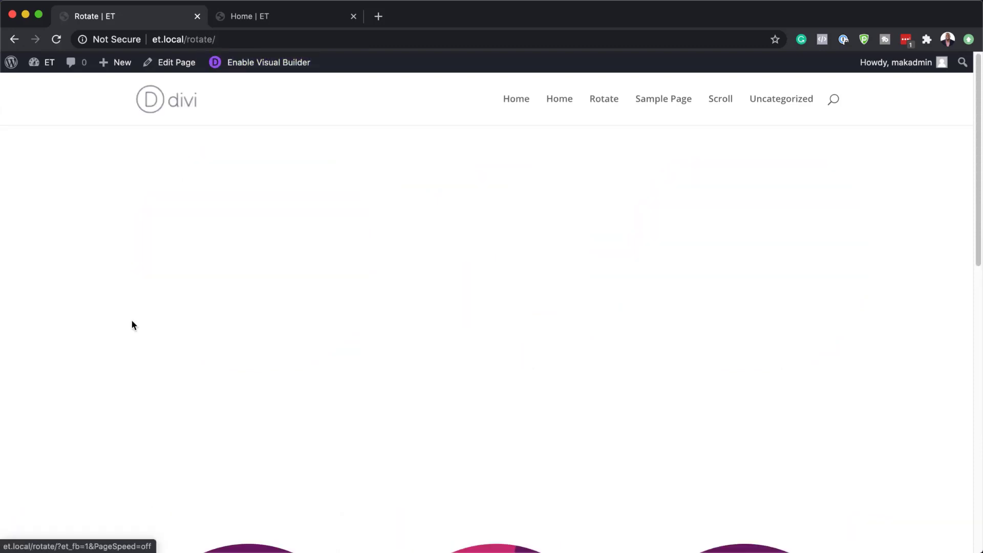
scroll(132, 326, down, 5)
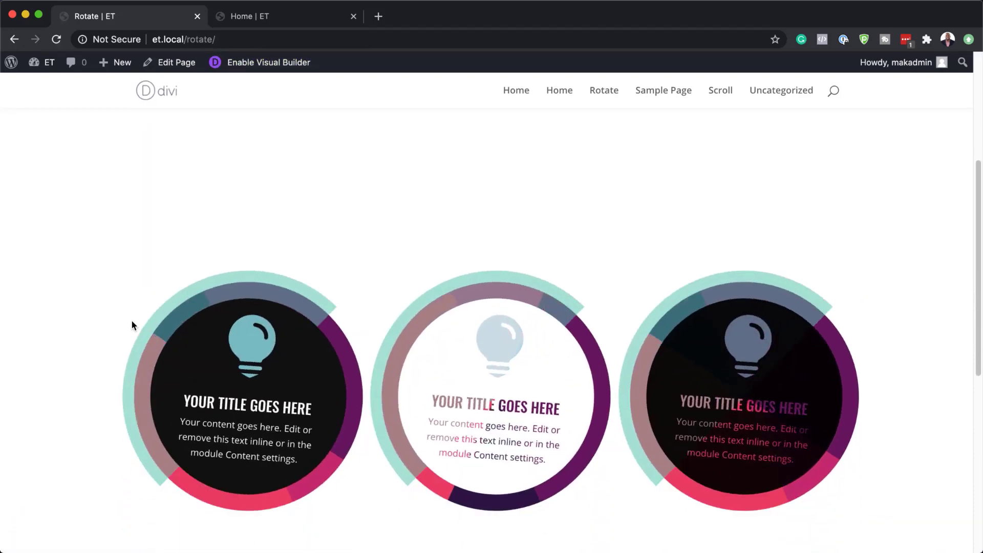
scroll(131, 321, down, 4)
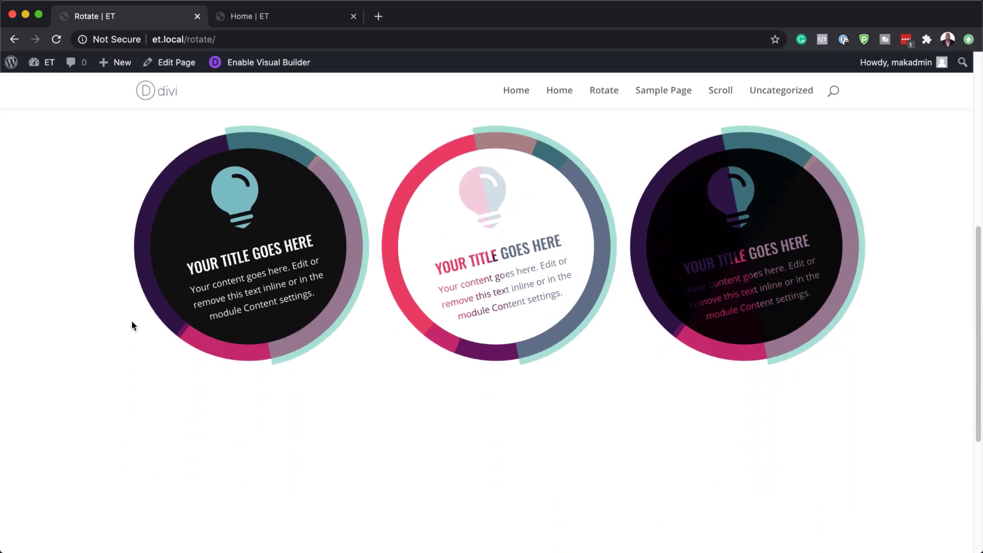
scroll(131, 322, up, 2)
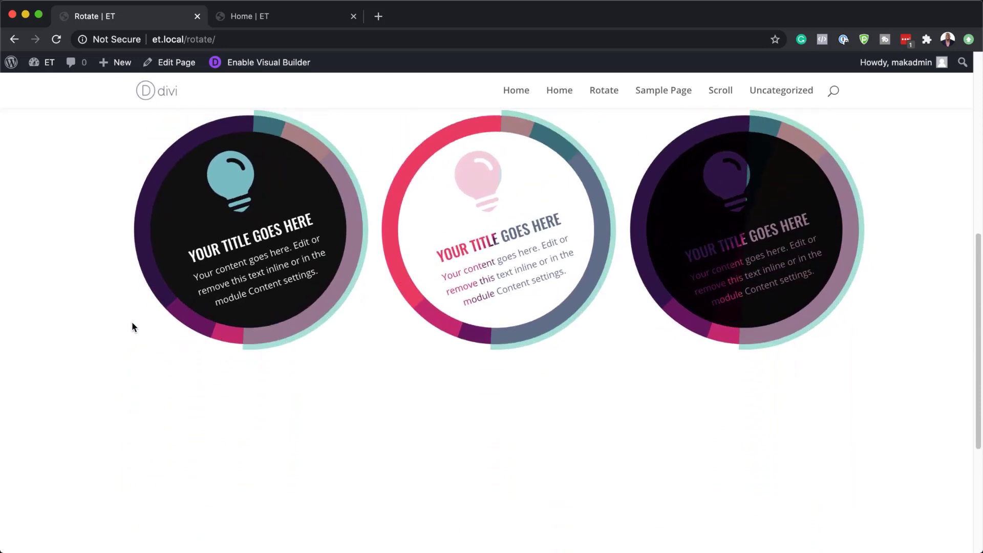
scroll(131, 322, up, 4)
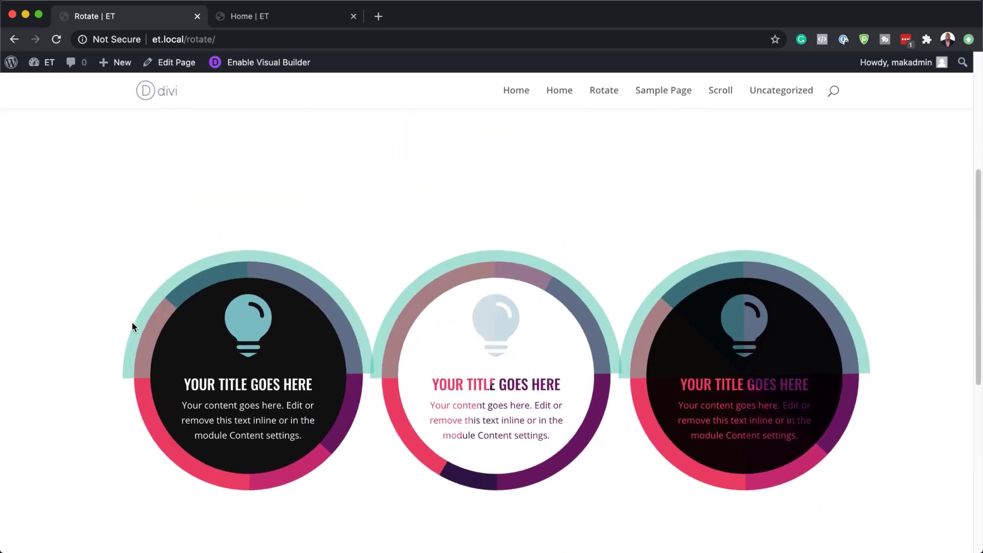
scroll(132, 327, down, 4)
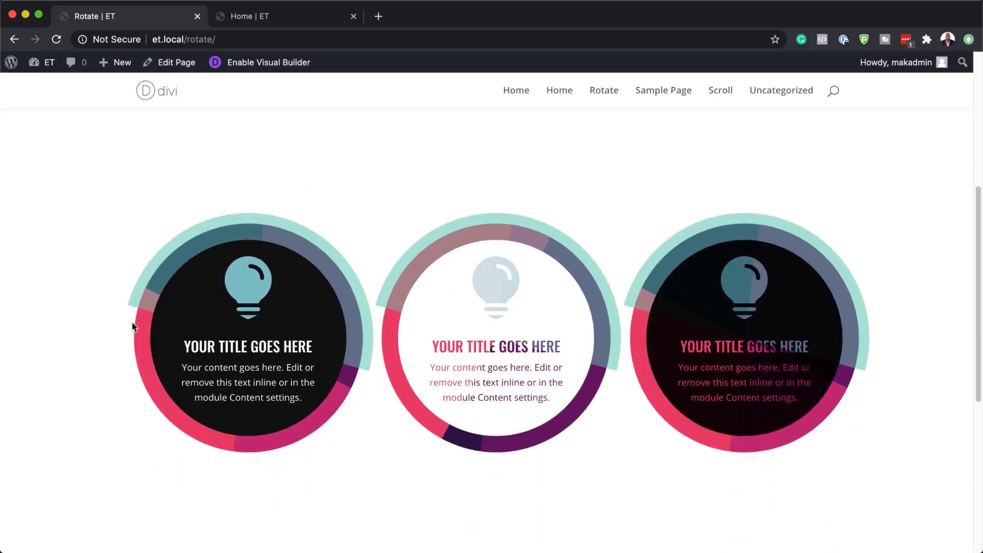